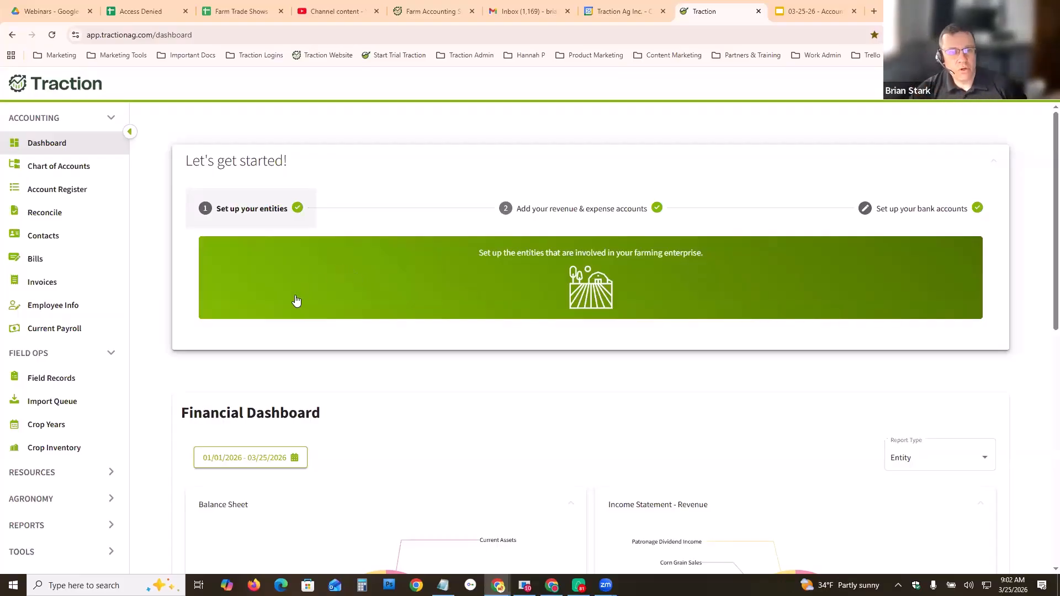
# - Open entity setup and create a new entity named Traction Farms LLC
pyautogui.click(435, 275)
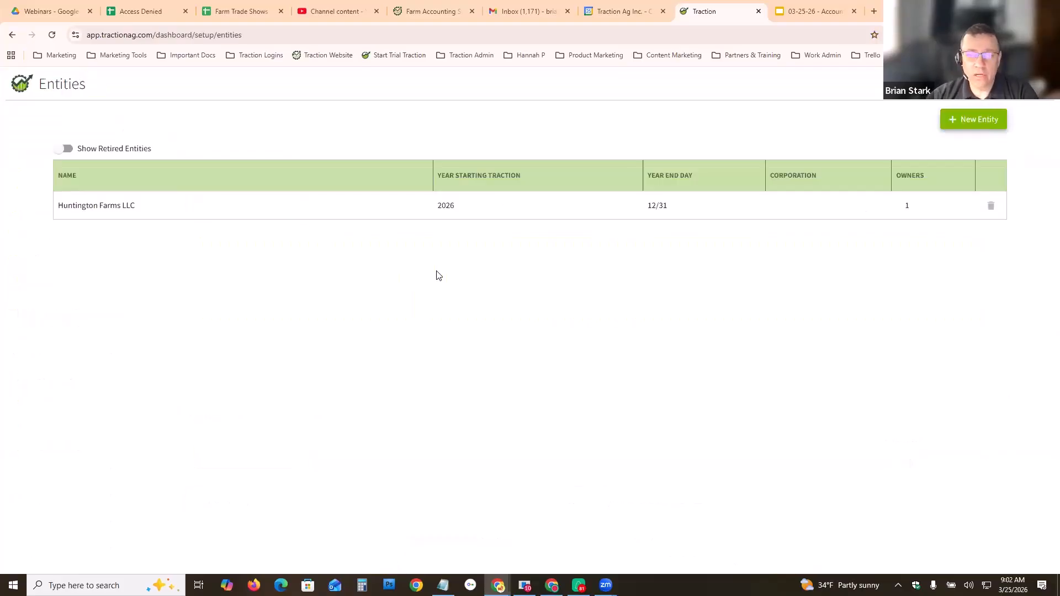
pyautogui.click(970, 120)
pyautogui.click(870, 147)
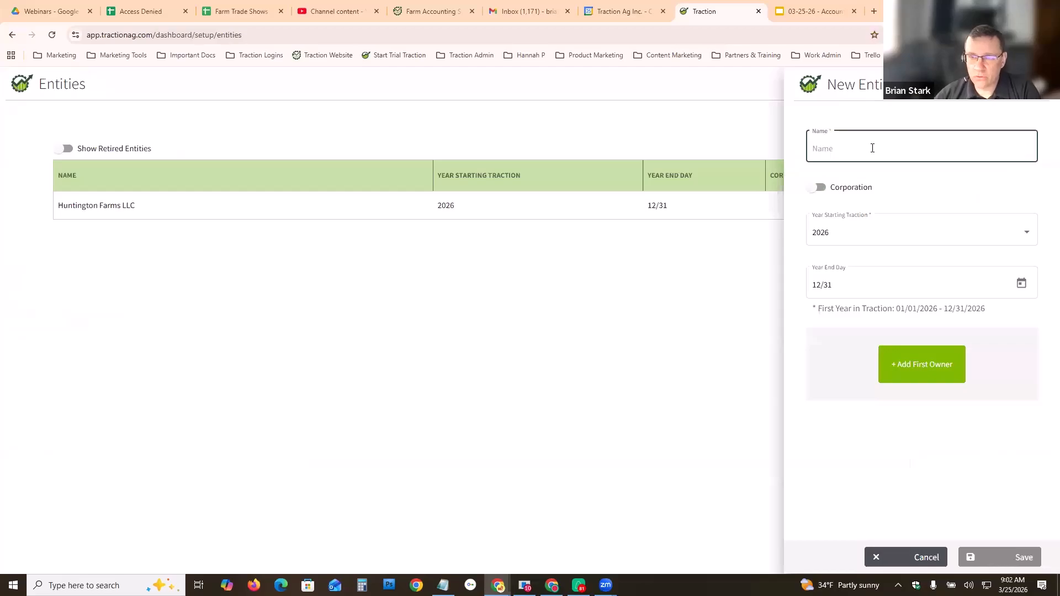
pyautogui.write('Traction Farms LLC')
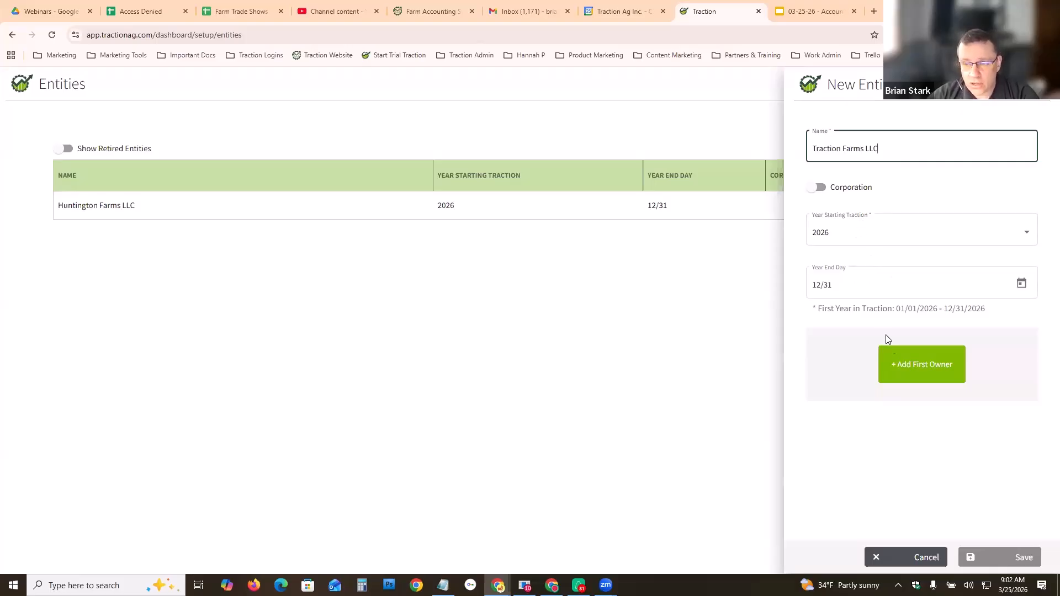
# - Add the entity's first owner by name with 50% ownership
pyautogui.click(908, 368)
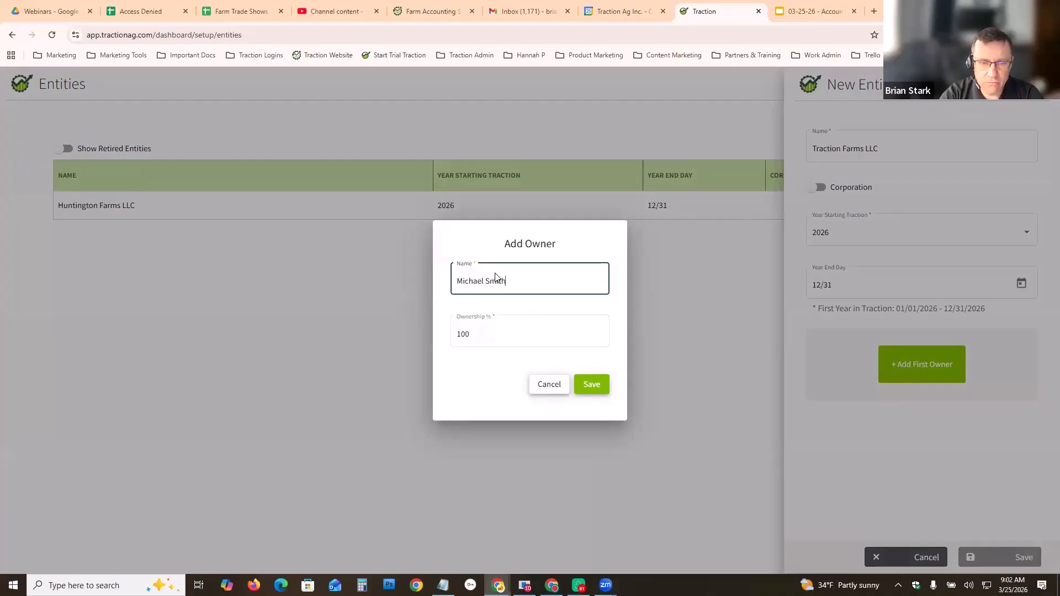
pyautogui.moveTo(484, 333); pyautogui.dragTo(436, 345)
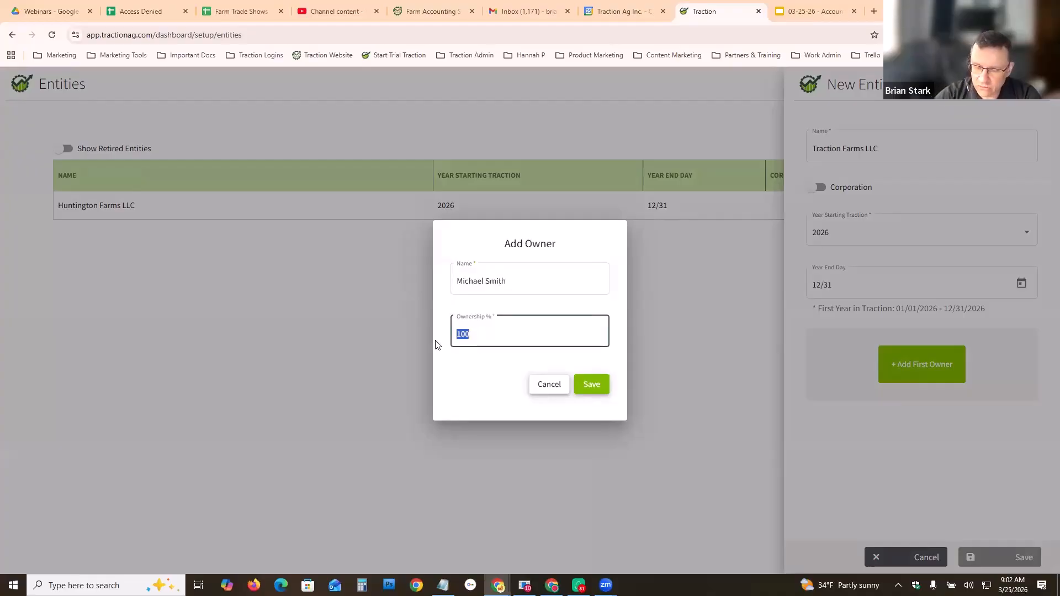
pyautogui.click(596, 385)
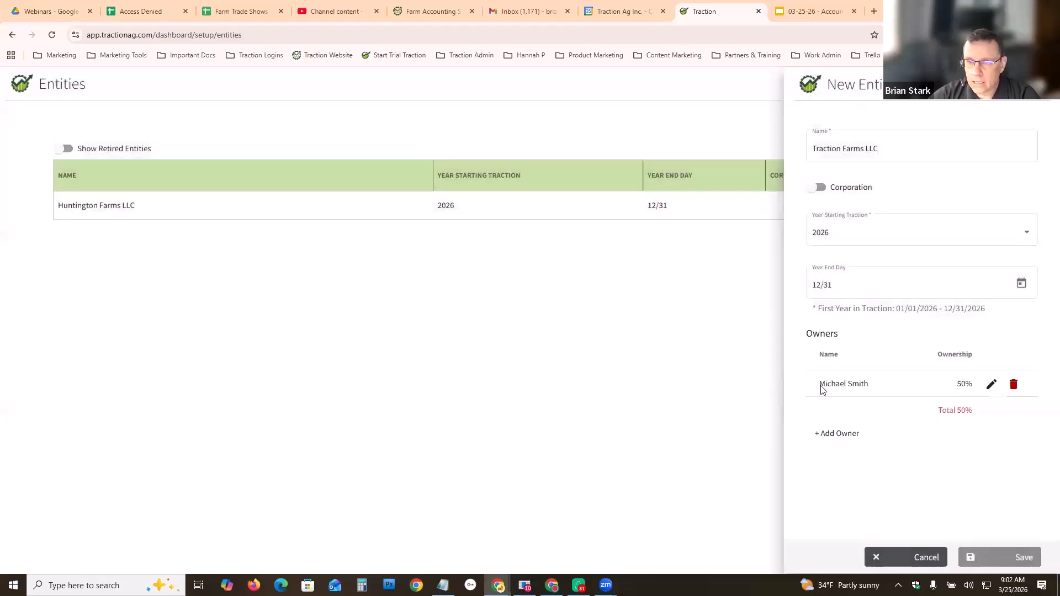
# - Add a second owner with 50% ownership and save the new entity
pyautogui.click(839, 434)
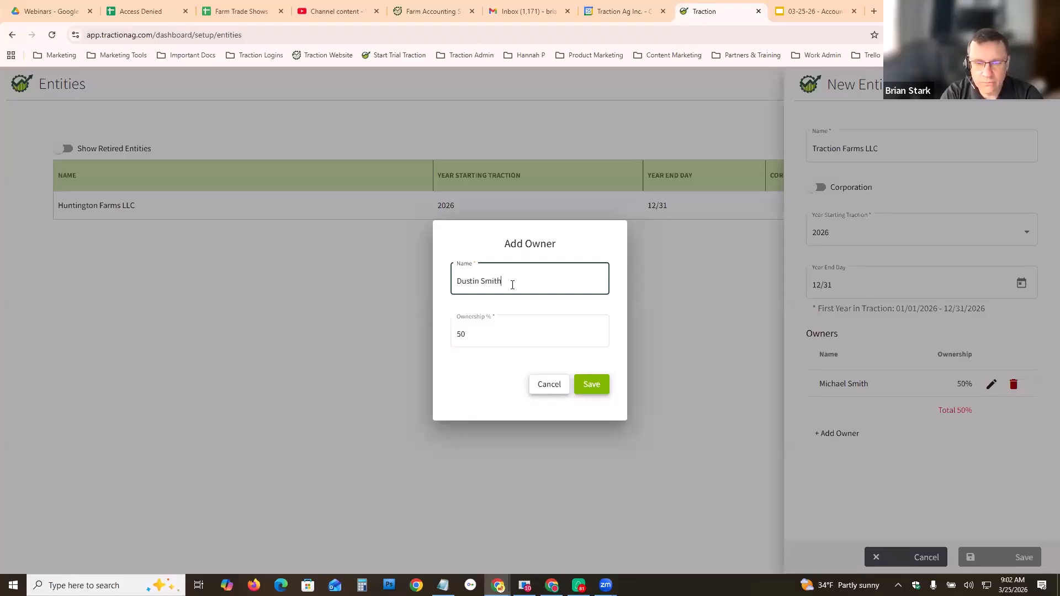
pyautogui.click(592, 386)
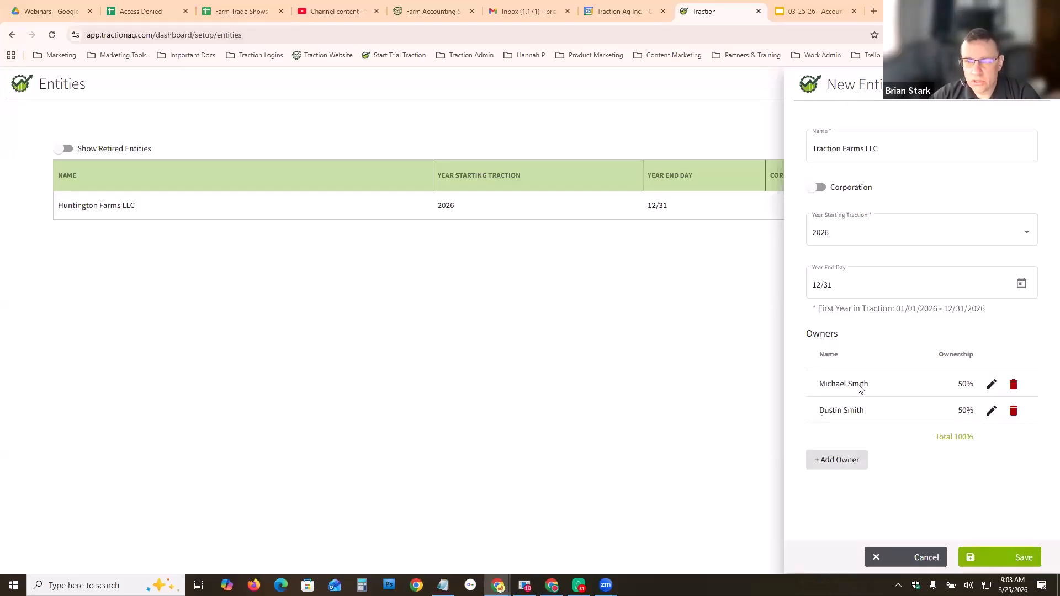
pyautogui.click(1015, 558)
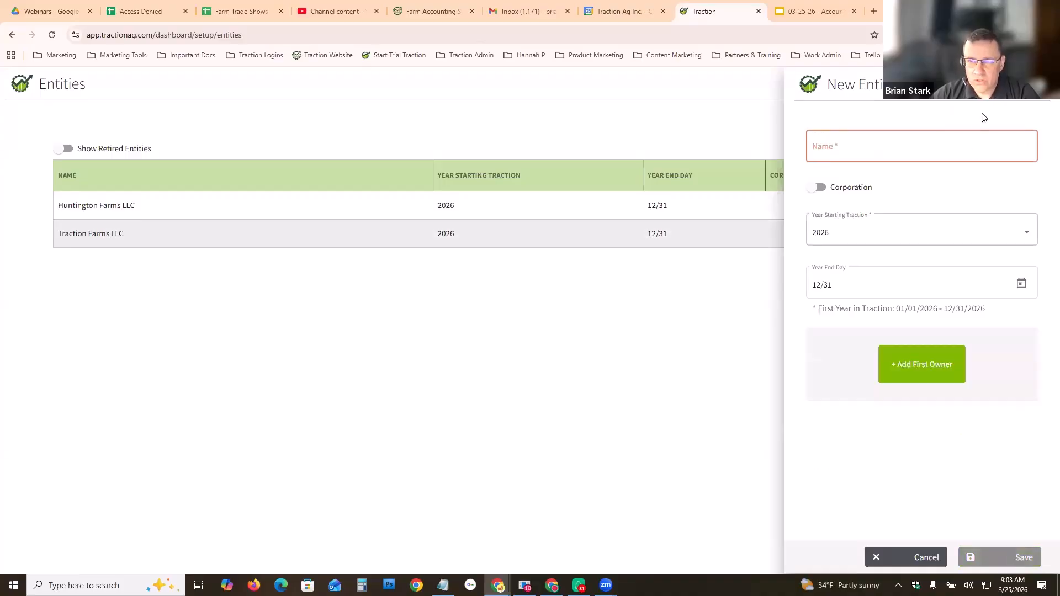
pyautogui.click(733, 214)
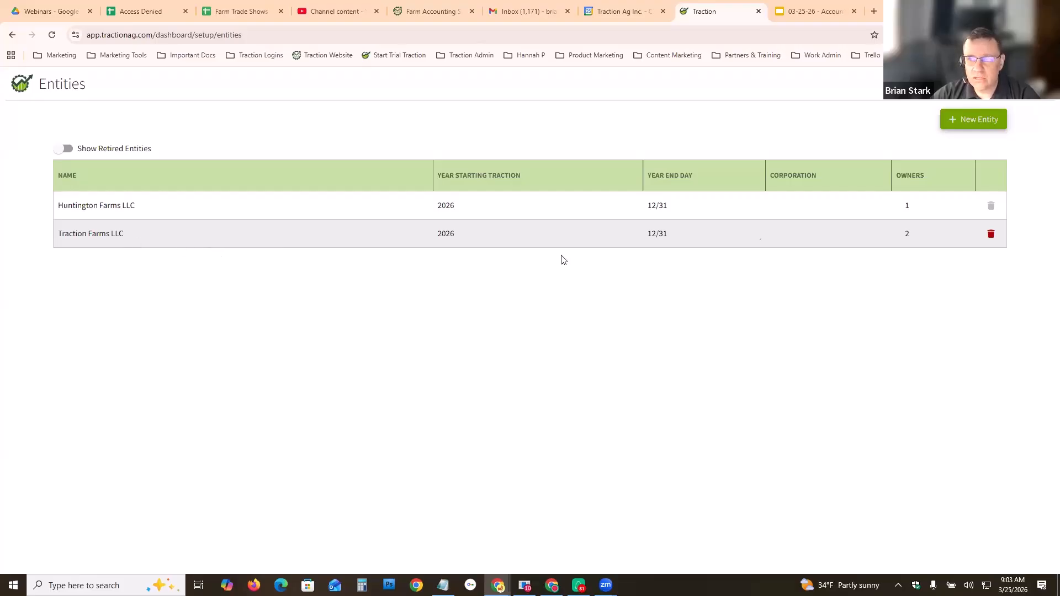
# - Return to the dashboard setup and open the Add Accounts page for revenue and expense accounts
pyautogui.hotkey('alt', 'Left')
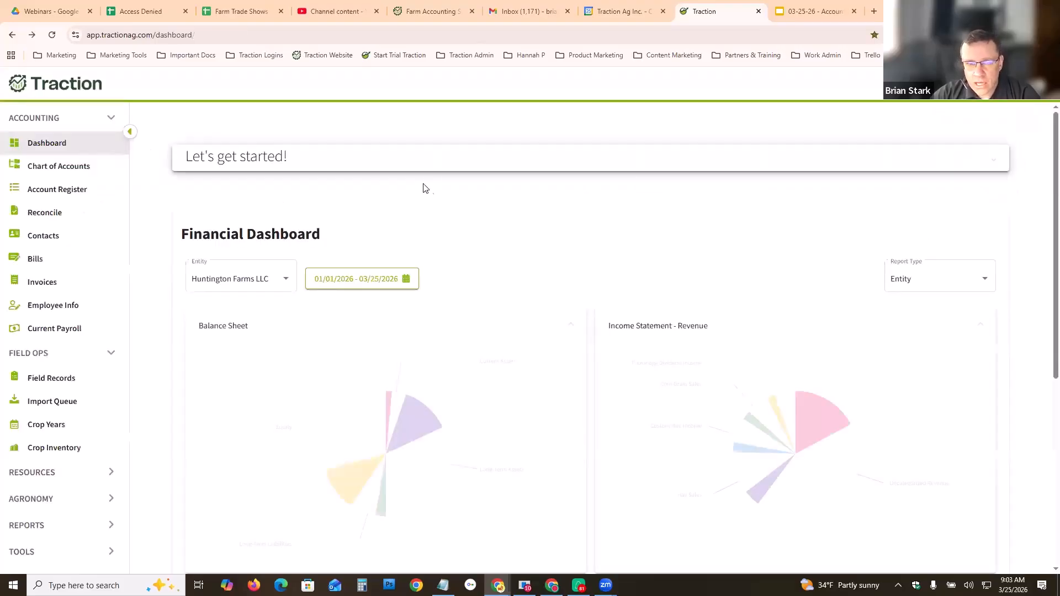
pyautogui.click(399, 165)
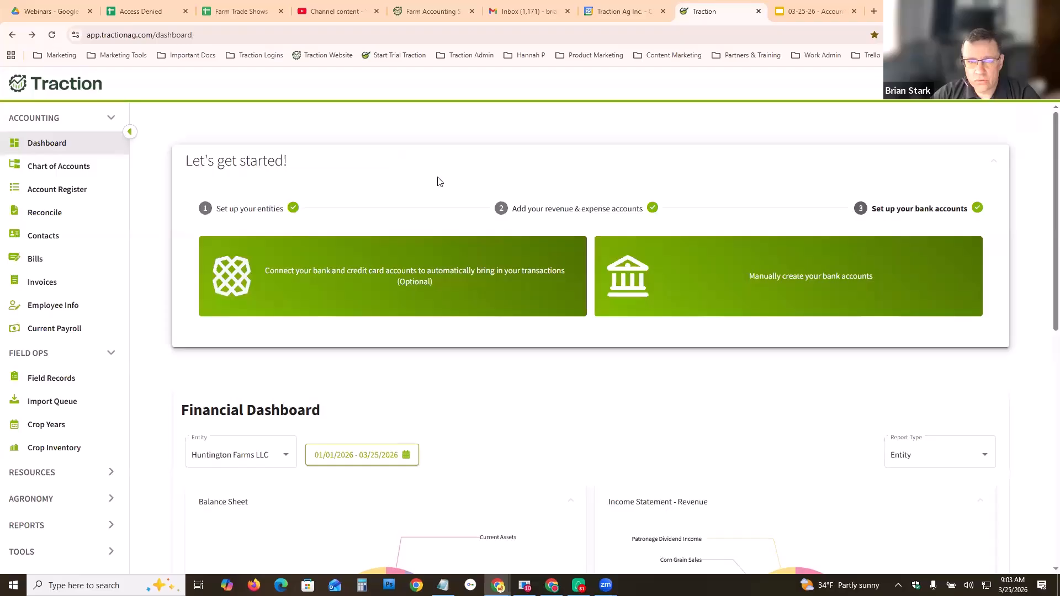
pyautogui.click(535, 210)
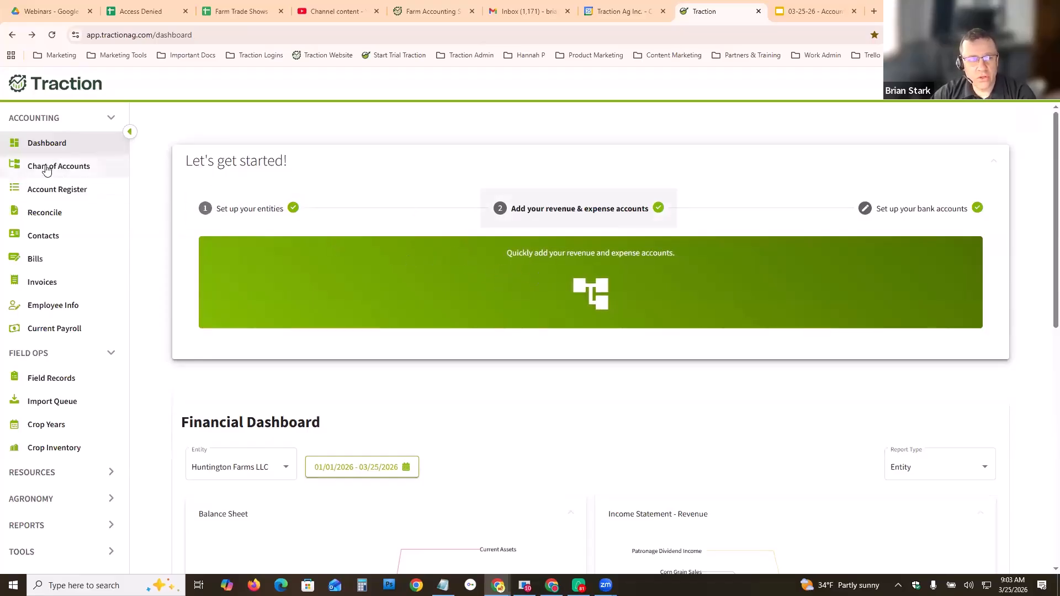
pyautogui.click(46, 170)
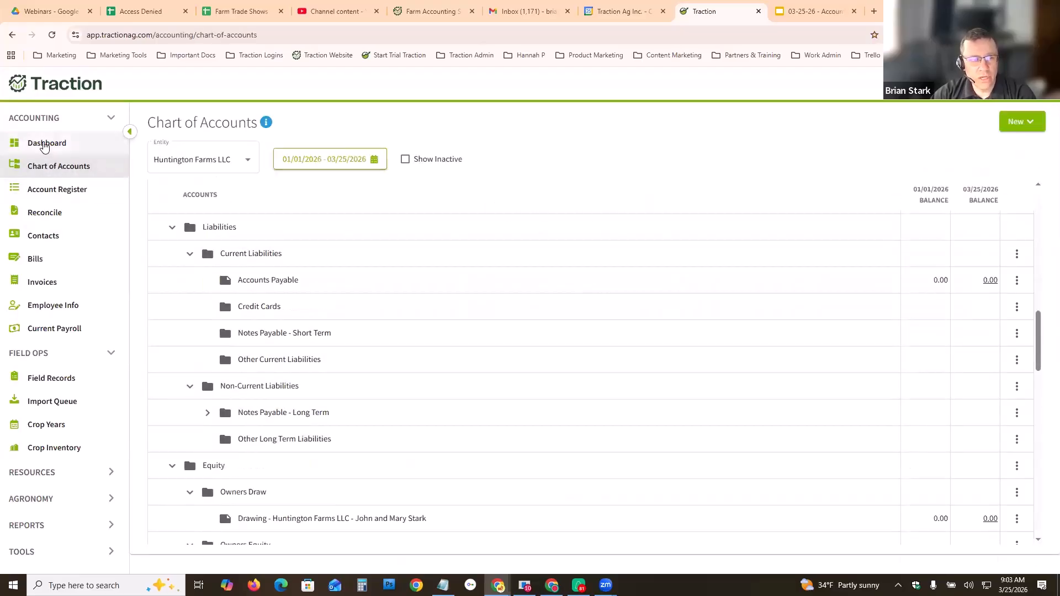
pyautogui.click(45, 143)
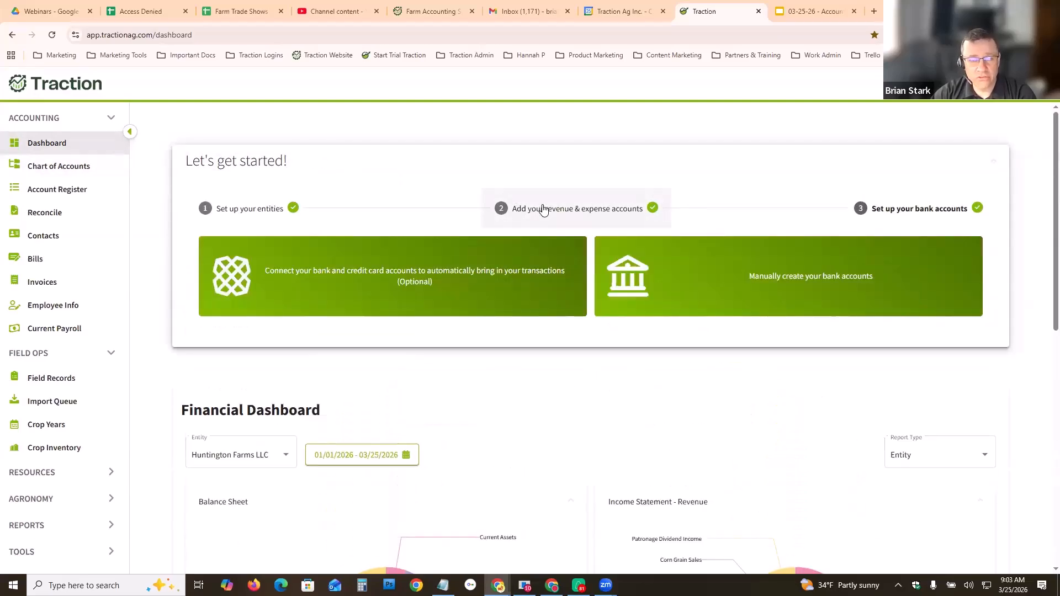
pyautogui.click(543, 208)
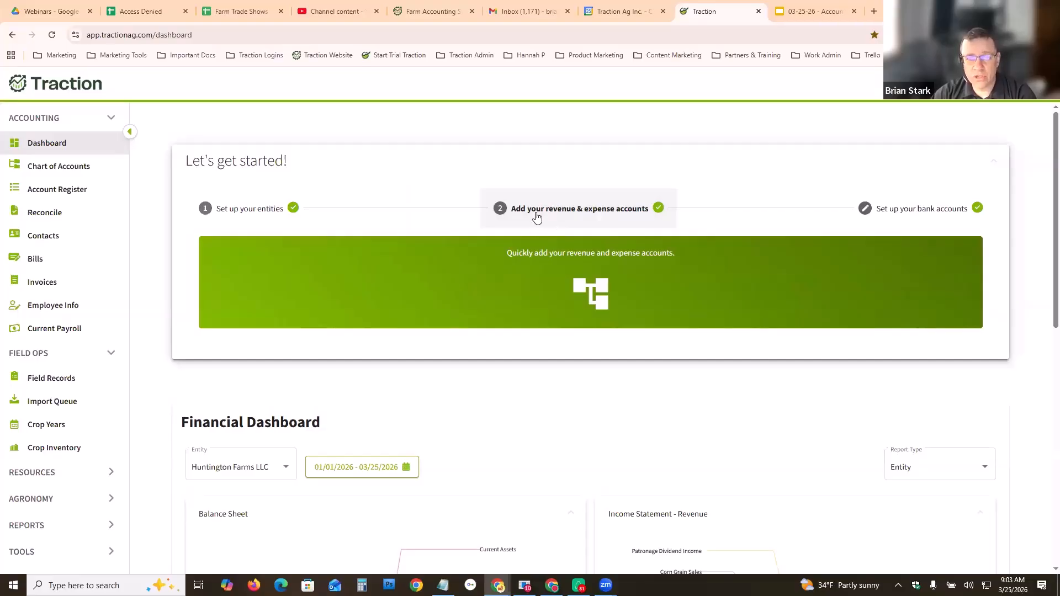
pyautogui.click(557, 284)
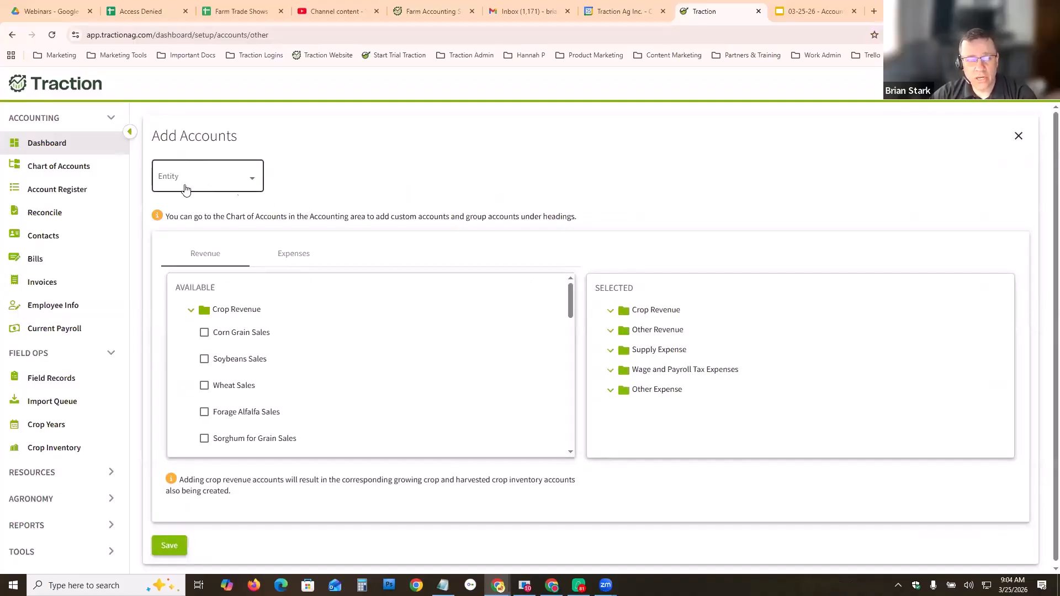
# - Choose Traction Farms LLC as the entity for adding accounts and browse the revenue and expense lists
pyautogui.click(260, 186)
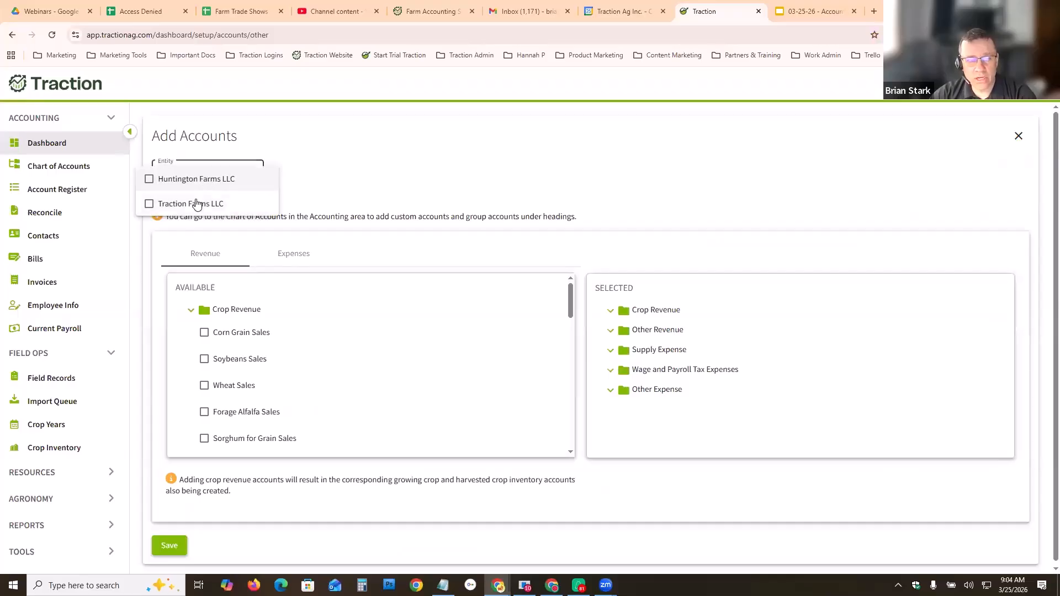
pyautogui.click(149, 204)
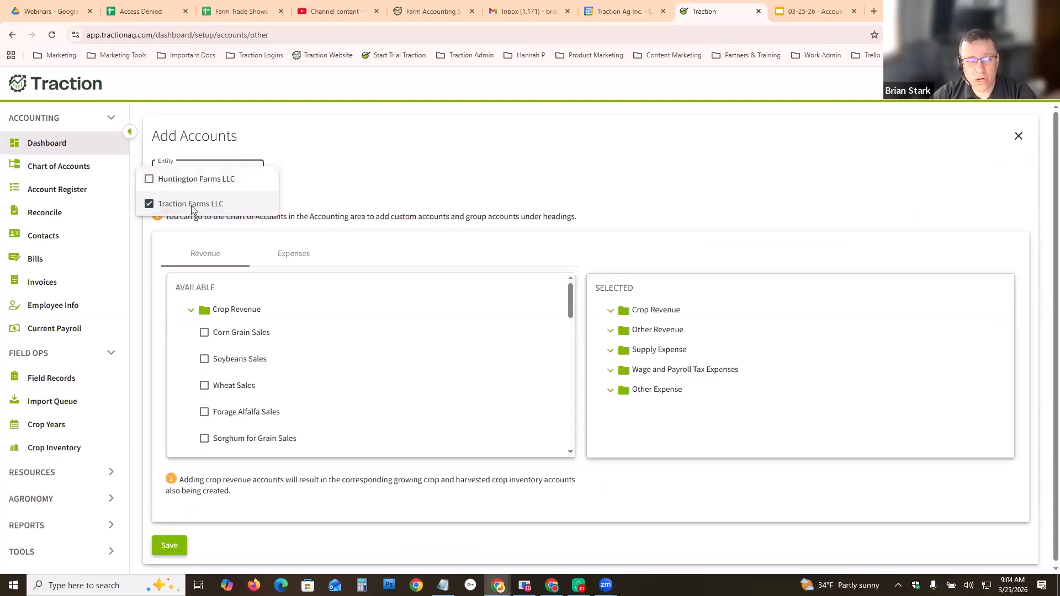
pyautogui.click(315, 202)
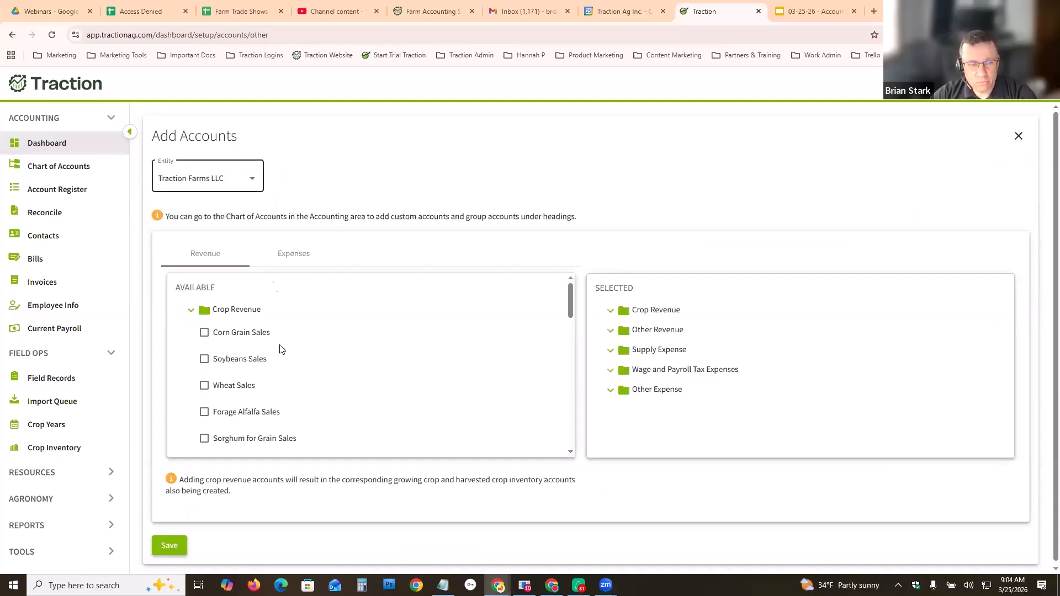
pyautogui.scroll(-1, 280, 364)
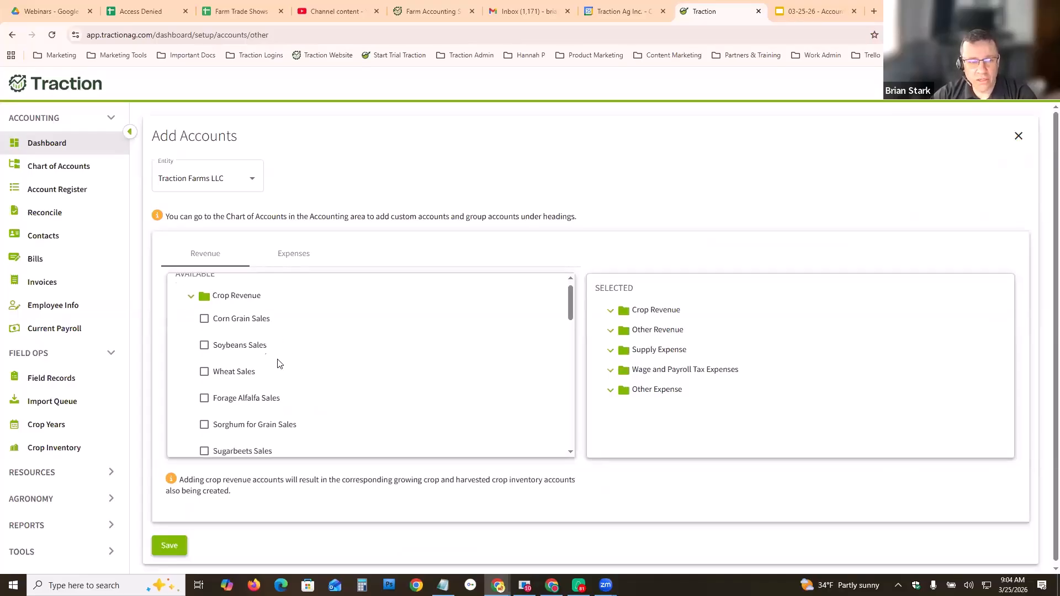
pyautogui.scroll(1, 277, 360)
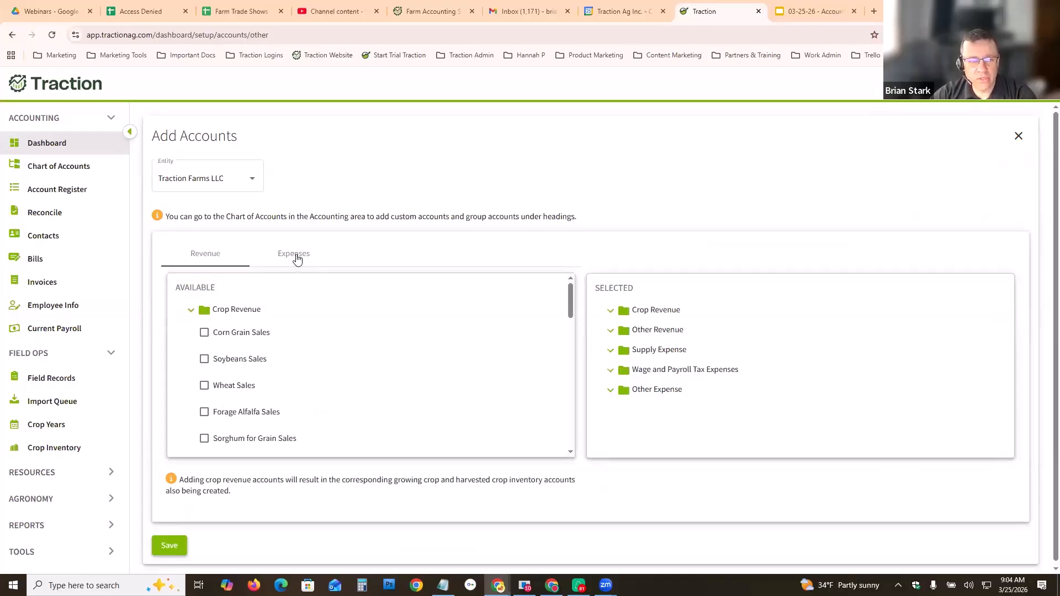
pyautogui.click(297, 257)
pyautogui.click(206, 255)
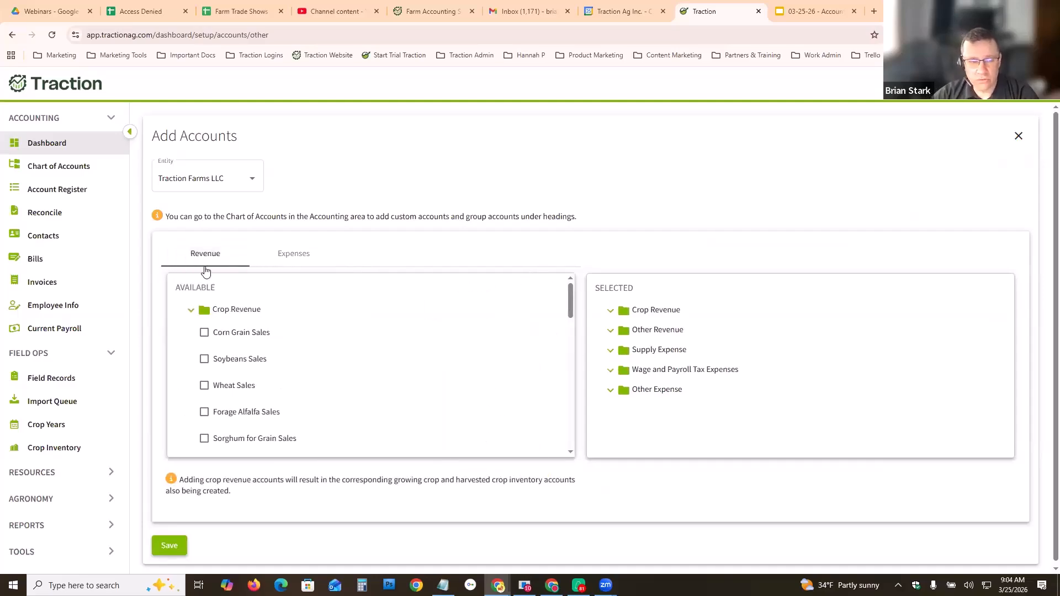
# - Select Corn Grain, Soybeans, Wheat and Barley Sales as crop revenue accounts
pyautogui.click(203, 359)
pyautogui.click(204, 386)
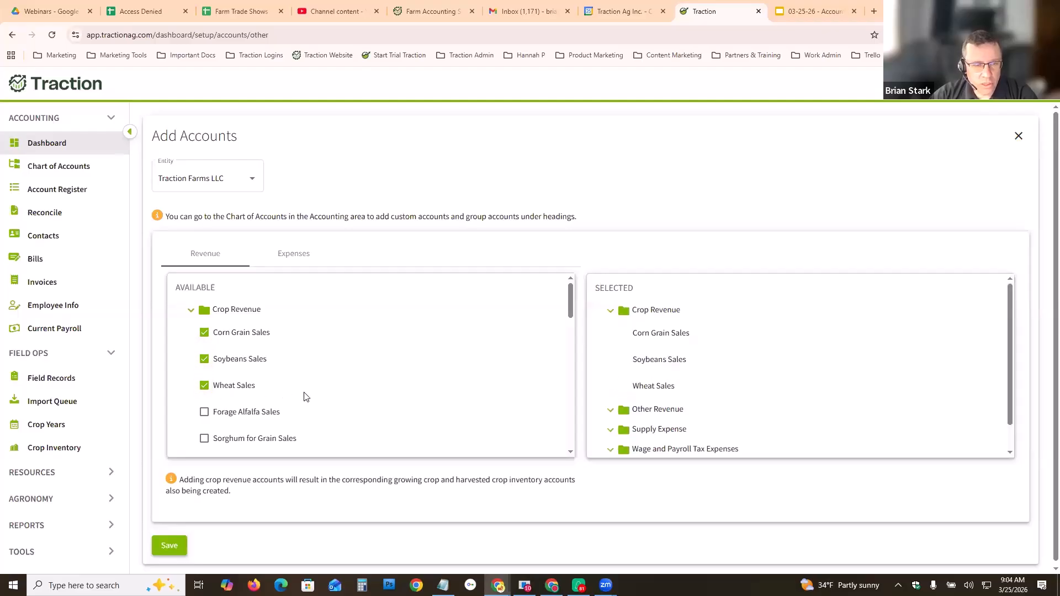
pyautogui.scroll(-3, 289, 390)
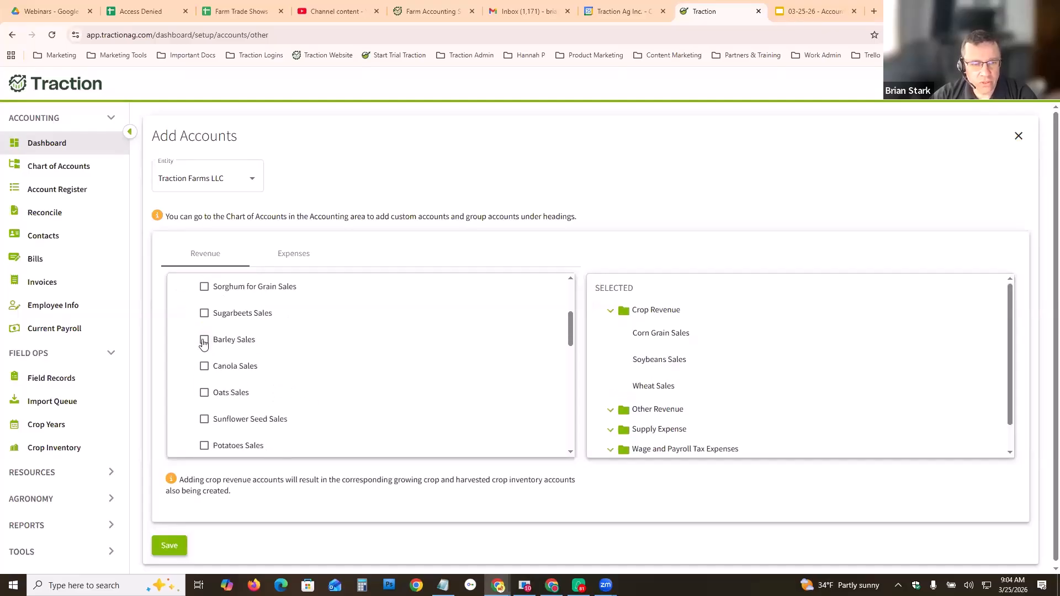
pyautogui.click(204, 340)
pyautogui.scroll(-3, 279, 384)
pyautogui.scroll(-3, 289, 413)
# - Select Agricultural Program Payments, Custom Hire, Dividend, Interest, Miscellaneous and Patronage Dividend Income as other revenue accounts
pyautogui.click(204, 297)
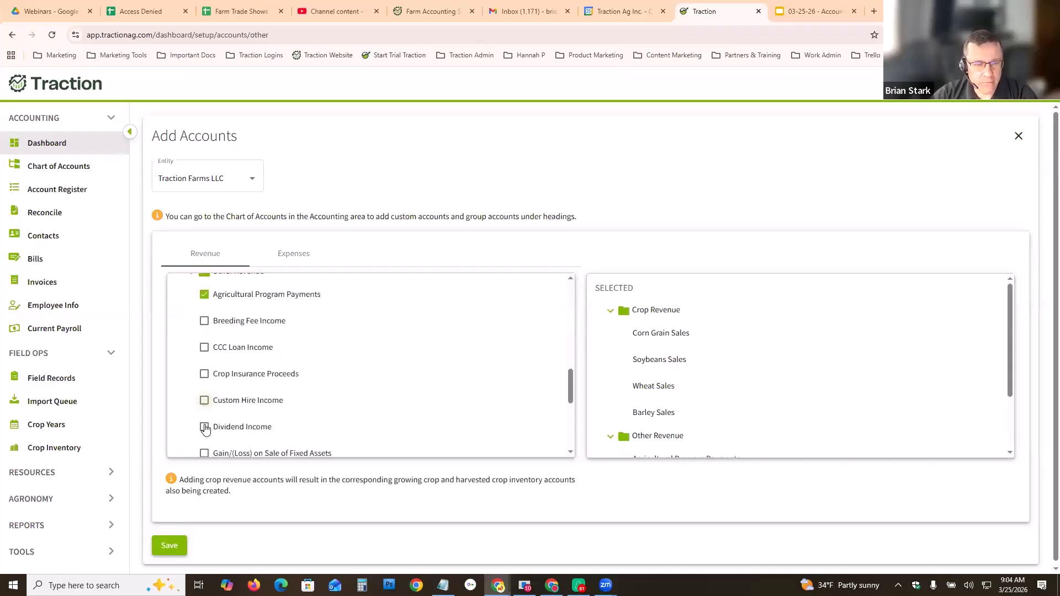
pyautogui.click(244, 426)
pyautogui.scroll(-2, 246, 425)
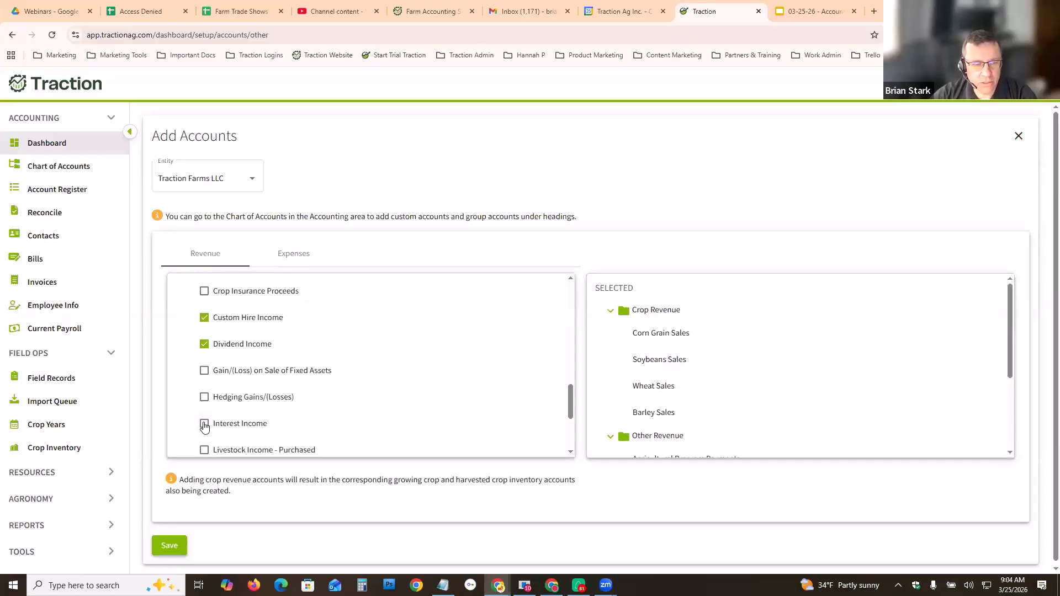
pyautogui.click(204, 424)
pyautogui.scroll(-2, 221, 411)
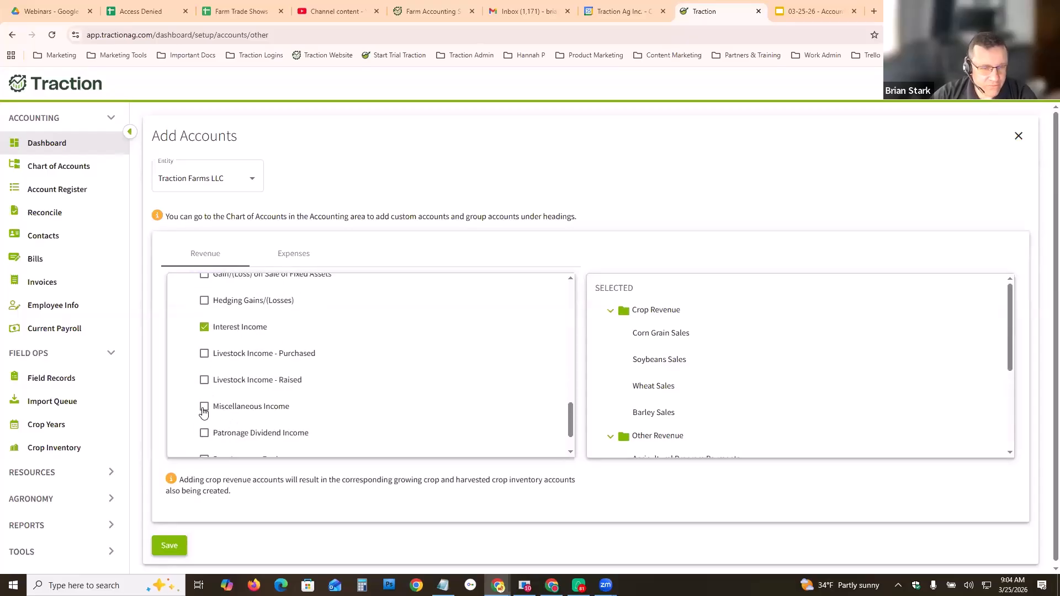
pyautogui.click(204, 406)
pyautogui.click(204, 433)
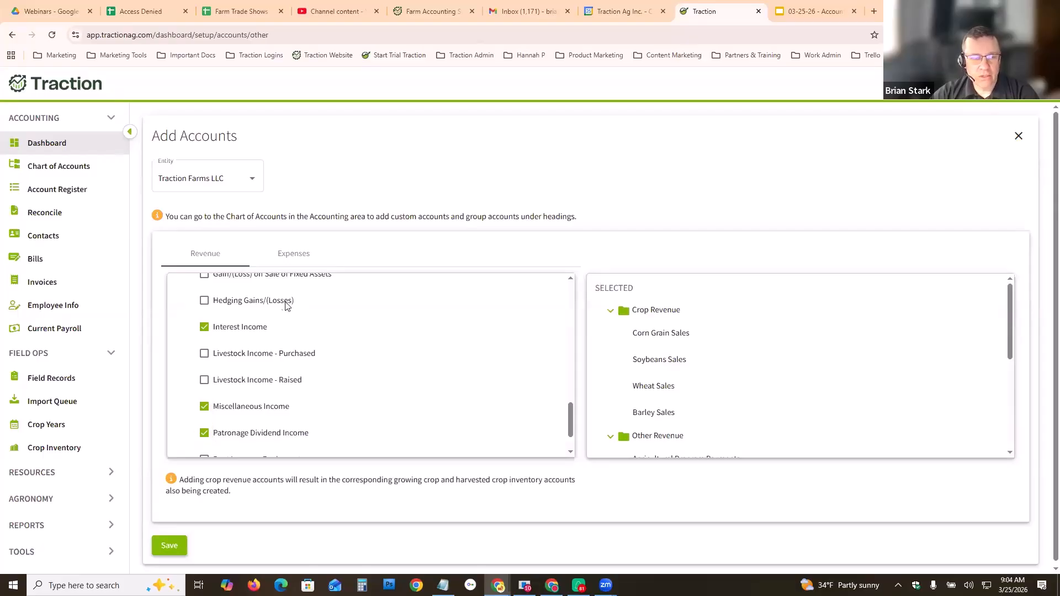
# - Switch to expenses and select Chemicals, Fertilizer & Lime, and Fuel & Oil supply expense accounts
pyautogui.click(289, 255)
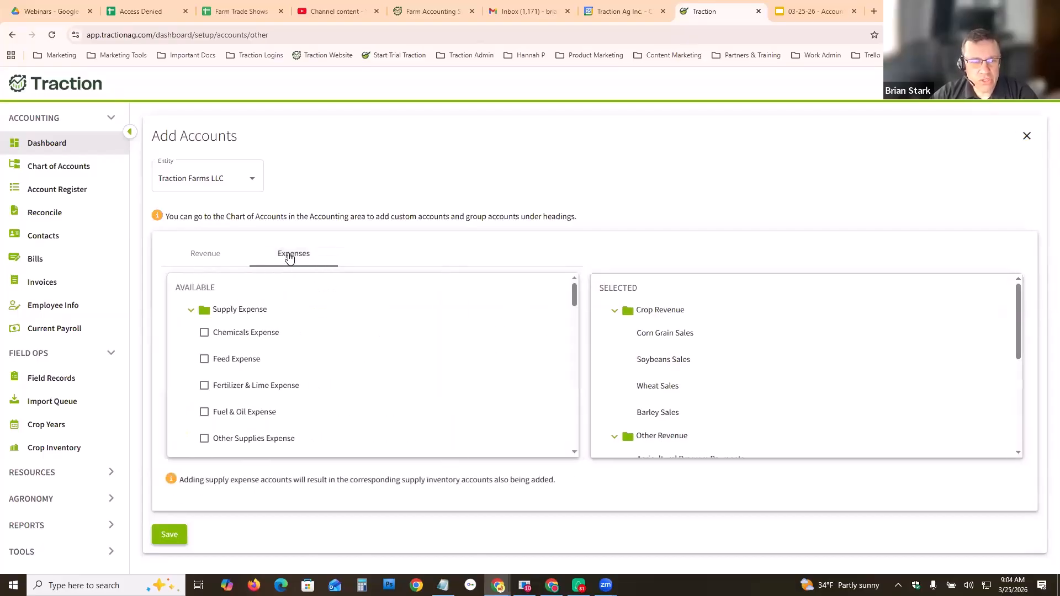
pyautogui.click(204, 332)
pyautogui.click(205, 385)
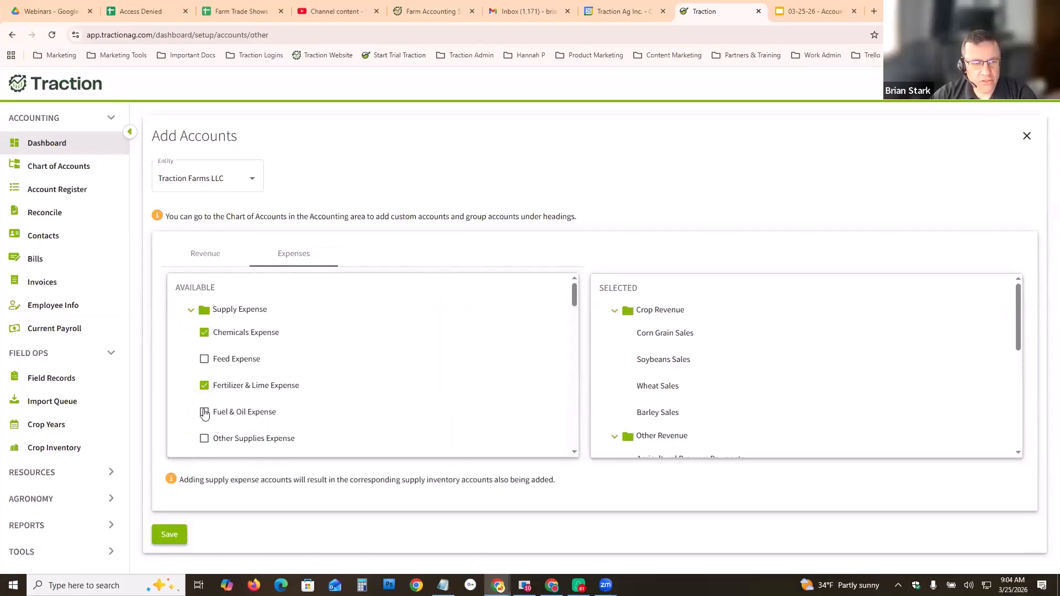
pyautogui.click(246, 412)
pyautogui.scroll(-1, 230, 409)
pyautogui.click(204, 383)
pyautogui.scroll(-2, 278, 396)
pyautogui.scroll(-3, 279, 393)
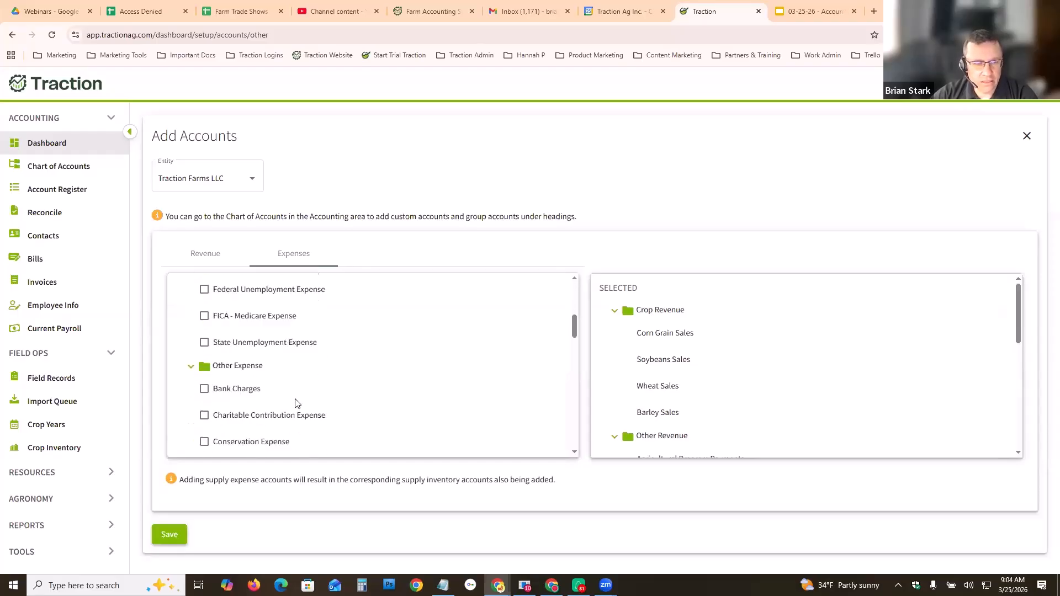
# - Select Crop Hauling, Crop Insurance and Custom Hire Expense under other expenses
pyautogui.scroll(1, 249, 364)
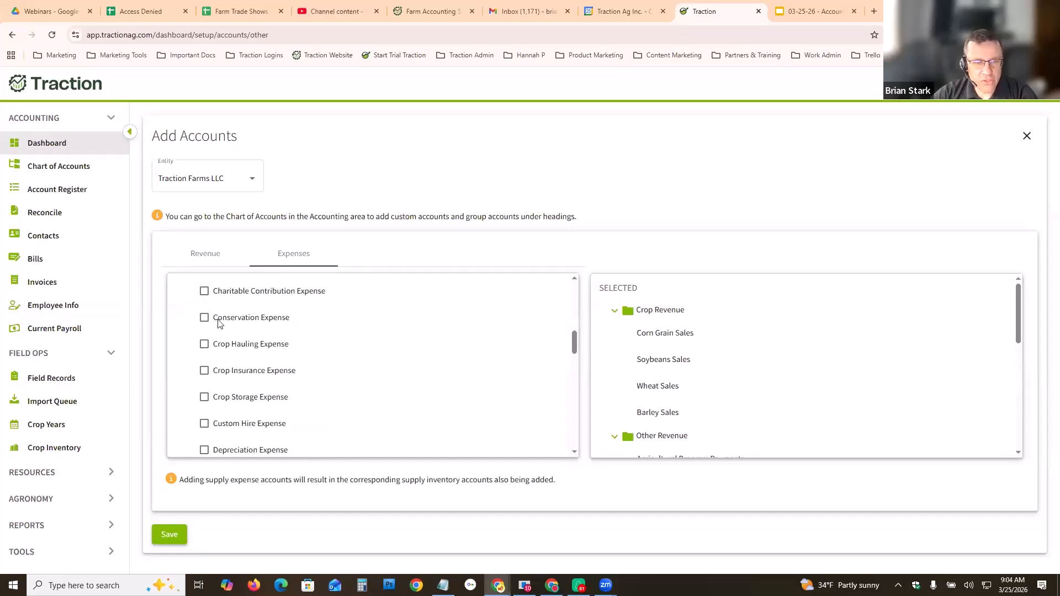
pyautogui.click(204, 344)
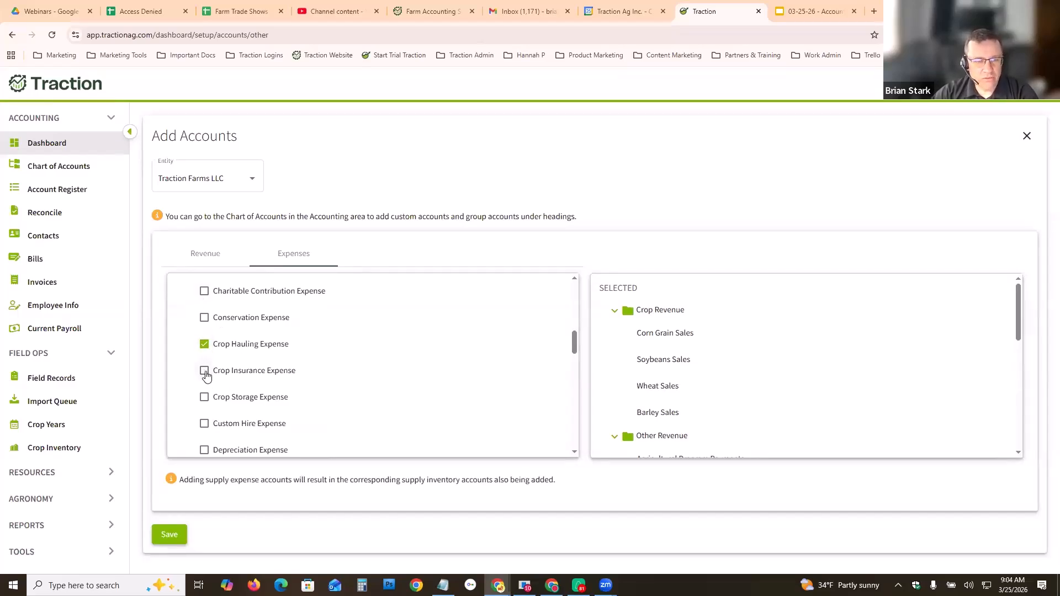
pyautogui.click(204, 371)
pyautogui.scroll(-1, 211, 413)
pyautogui.click(283, 420)
pyautogui.scroll(-4, 260, 386)
pyautogui.scroll(1, 216, 326)
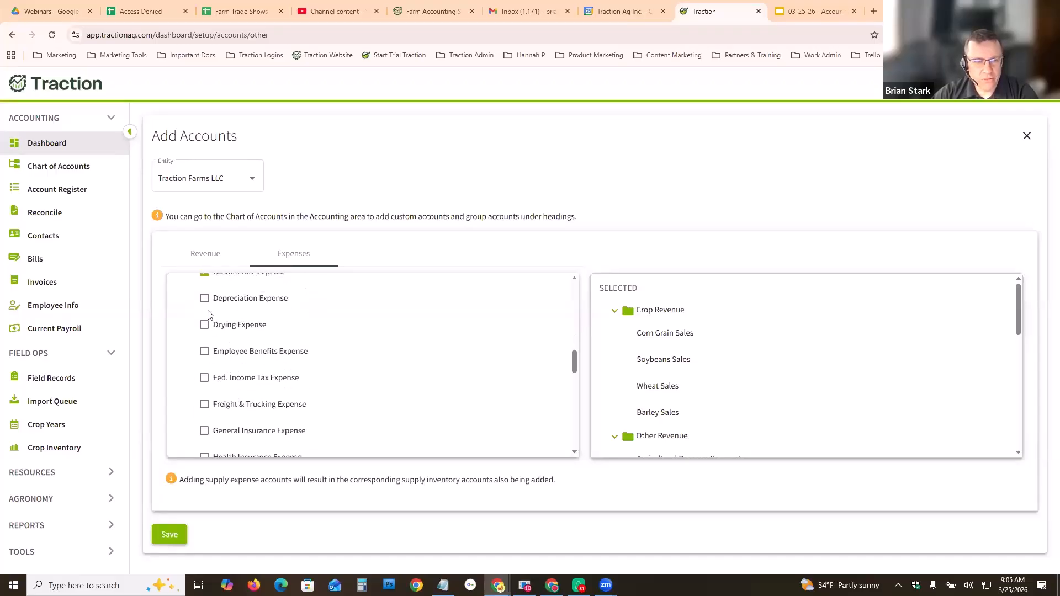
# - Select Depreciation, Drying, General Insurance and Miscellaneous Expense accounts under other expenses
pyautogui.click(204, 298)
pyautogui.click(204, 324)
pyautogui.scroll(-3, 205, 331)
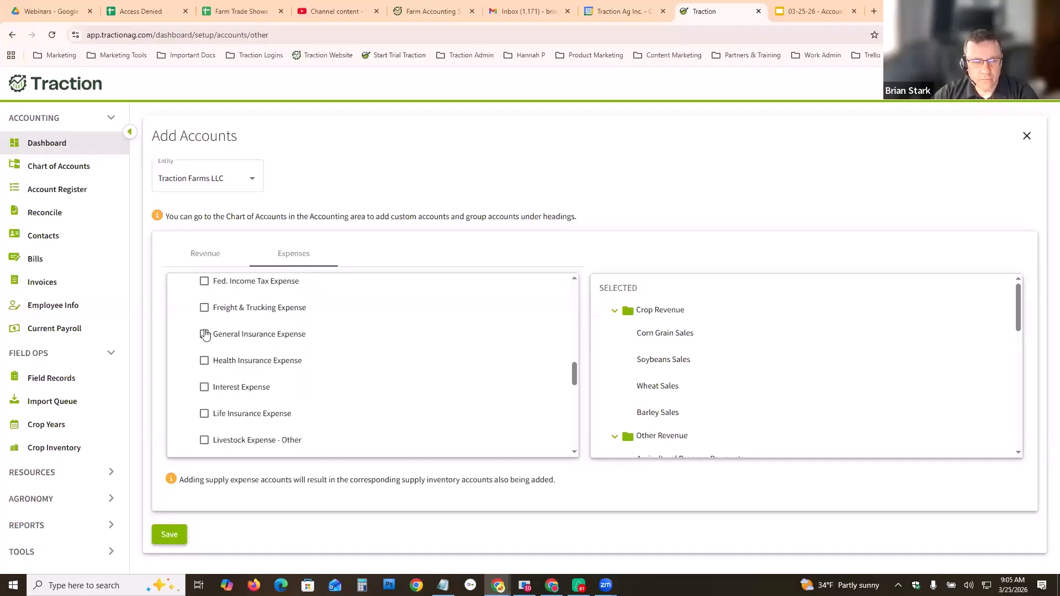
pyautogui.click(204, 334)
pyautogui.scroll(-5, 237, 393)
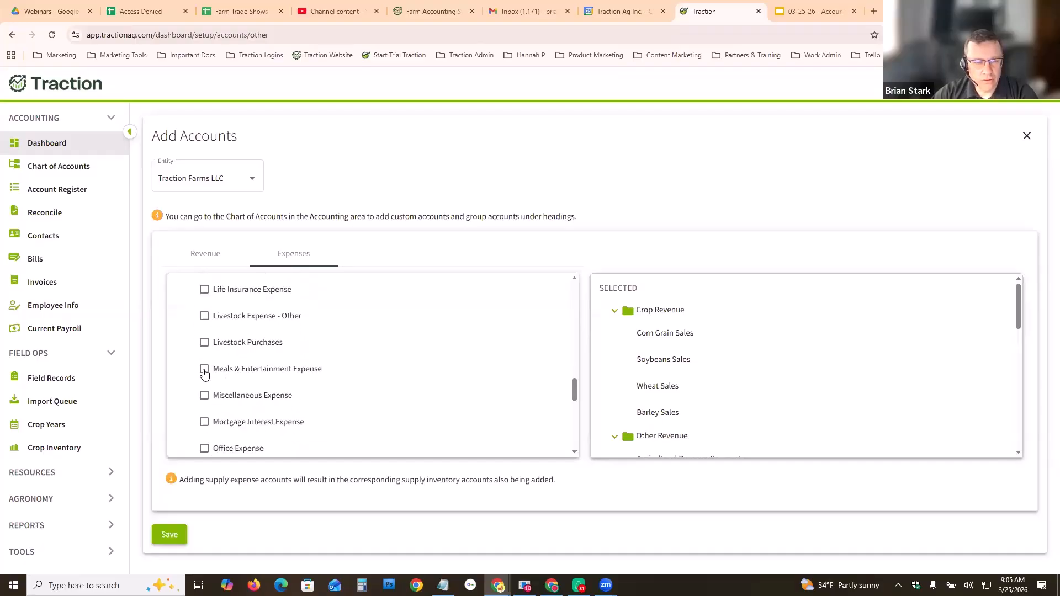
pyautogui.click(232, 408)
pyautogui.scroll(-3, 245, 419)
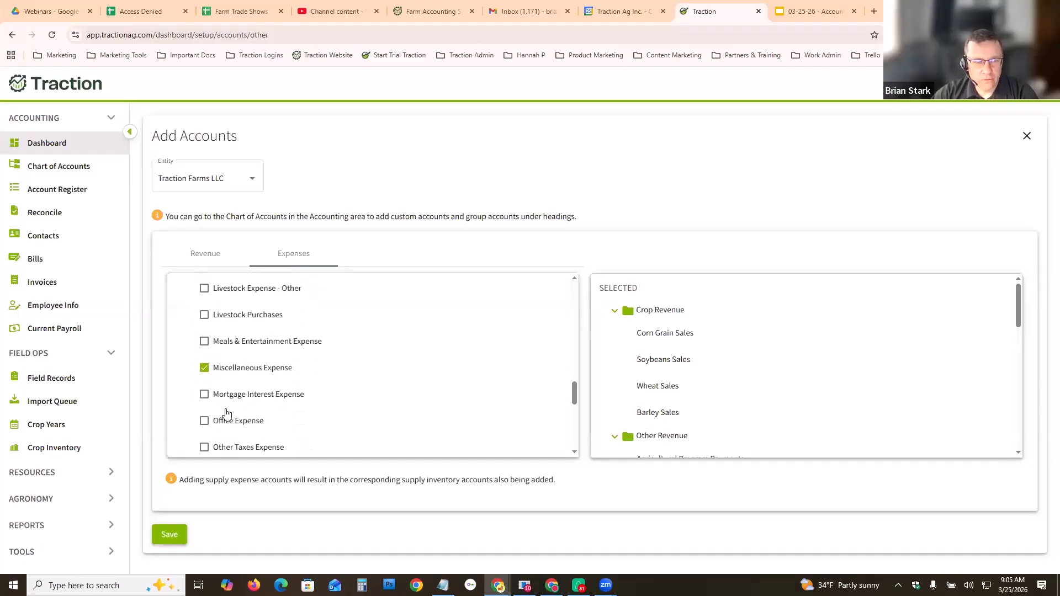
pyautogui.scroll(-4, 221, 443)
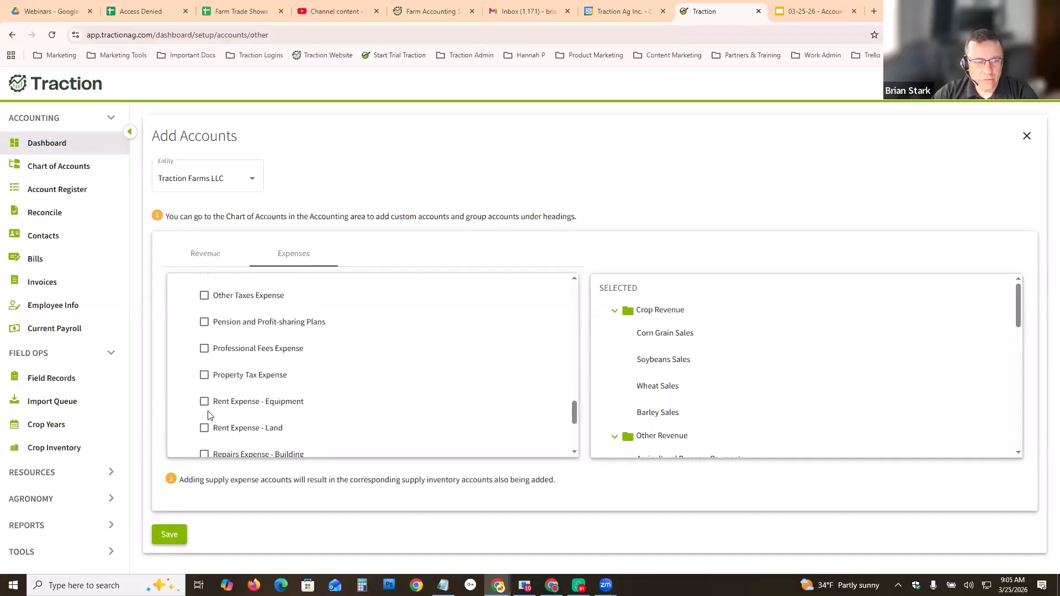
# - Select Property Tax, Rent Expense - Equipment, both Repairs Expense accounts and Technology Expense, then save the accounts
pyautogui.click(204, 374)
pyautogui.click(204, 402)
pyautogui.scroll(-5, 205, 397)
pyautogui.click(205, 357)
pyautogui.click(204, 331)
pyautogui.scroll(-2, 215, 414)
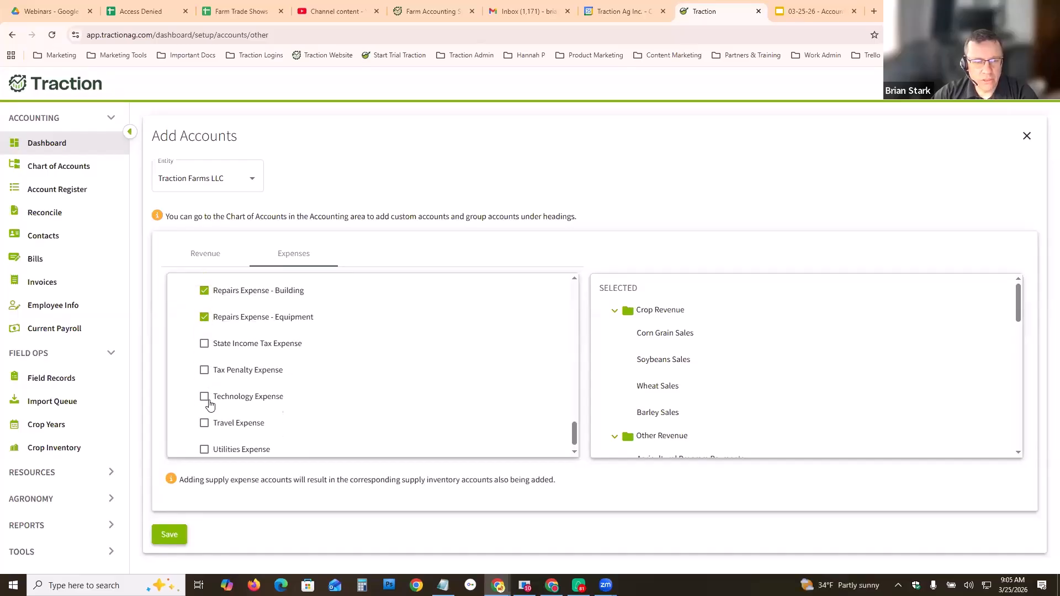
pyautogui.click(204, 396)
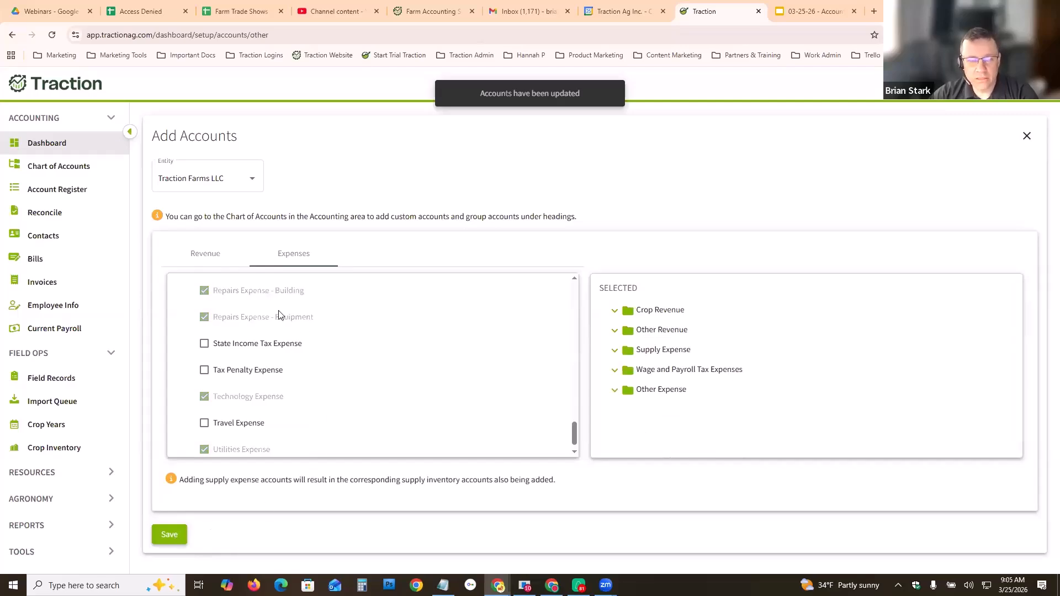
# - Open the Chart of Accounts for Traction Farms LLC and review its liability and equity accounts
pyautogui.scroll(2, 223, 309)
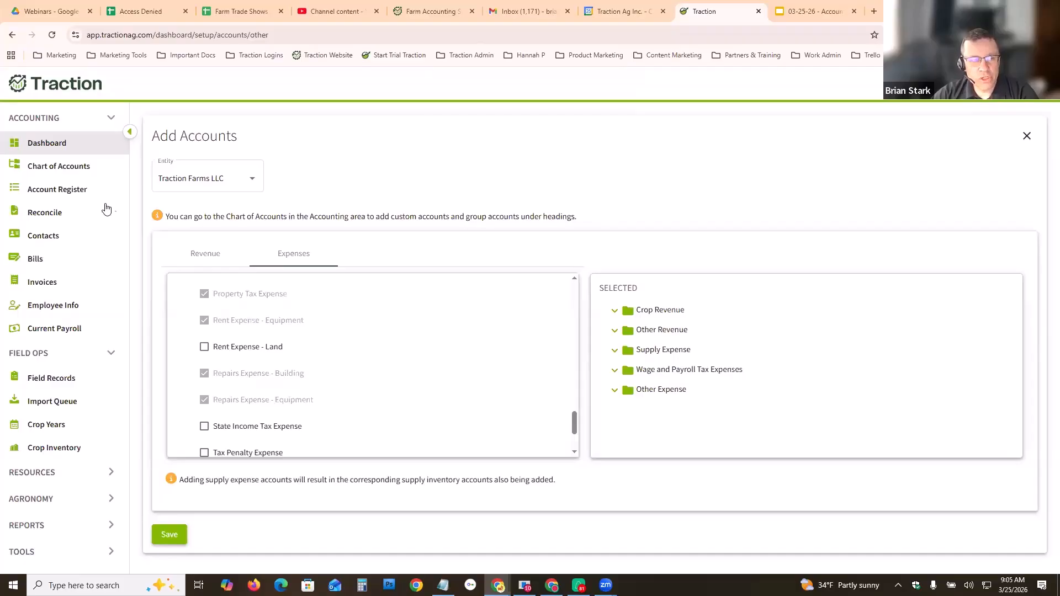
pyautogui.click(50, 170)
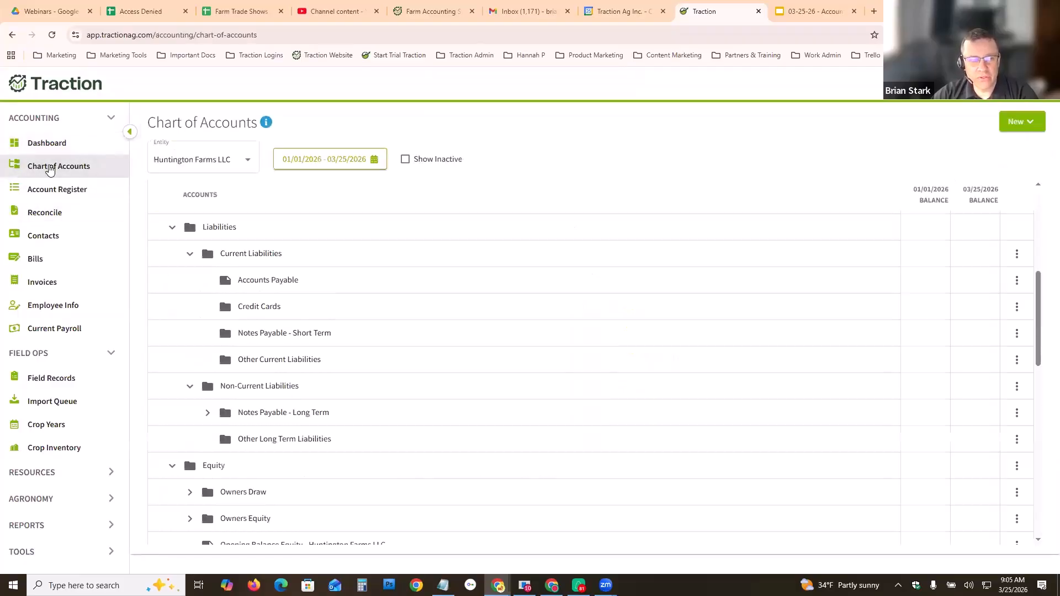
pyautogui.click(204, 161)
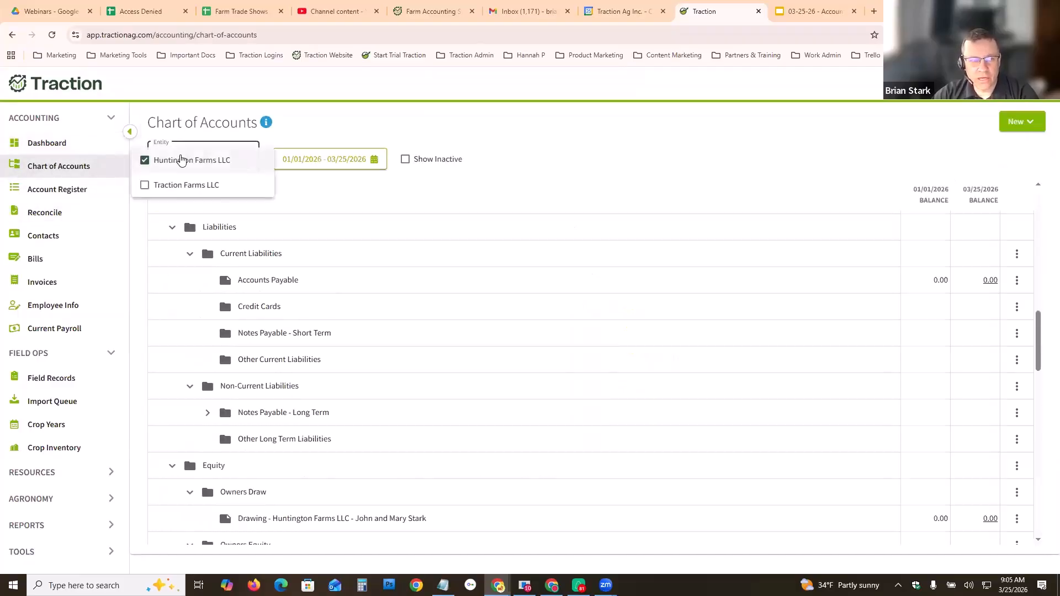
pyautogui.click(144, 160)
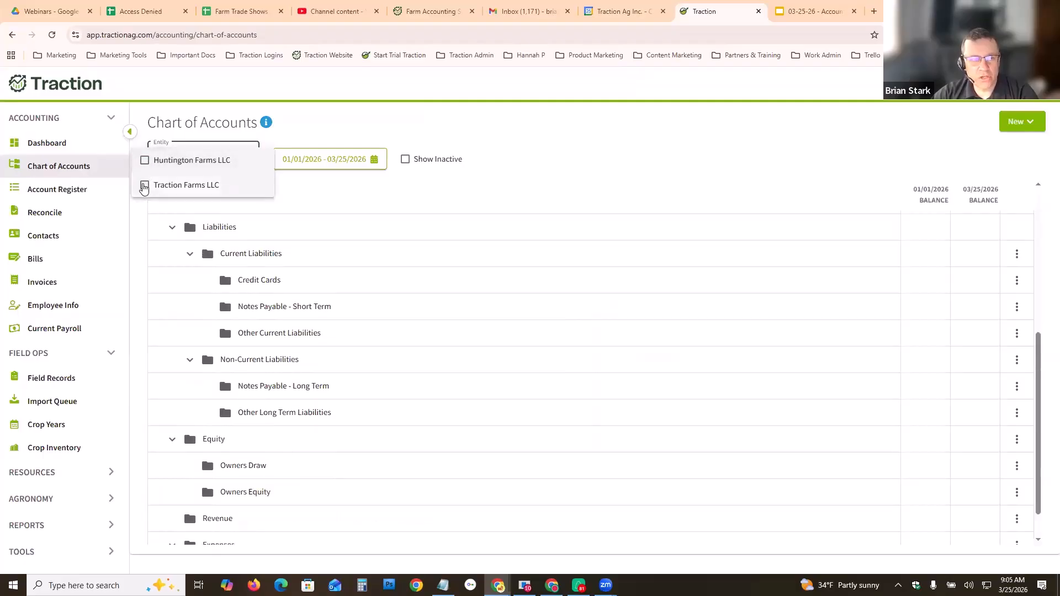
pyautogui.click(144, 185)
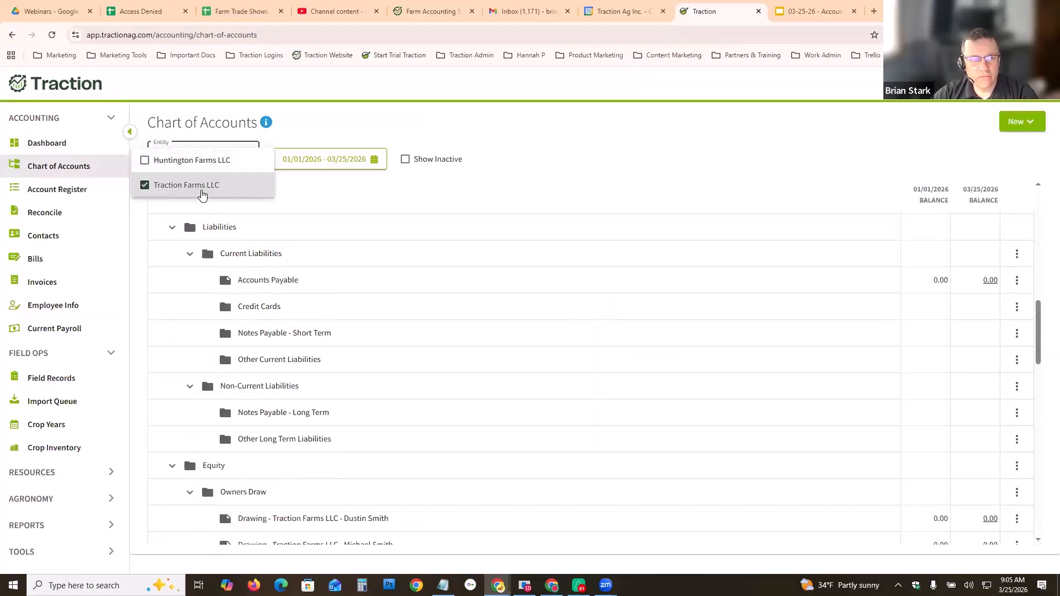
pyautogui.click(293, 202)
pyautogui.scroll(-3, 712, 315)
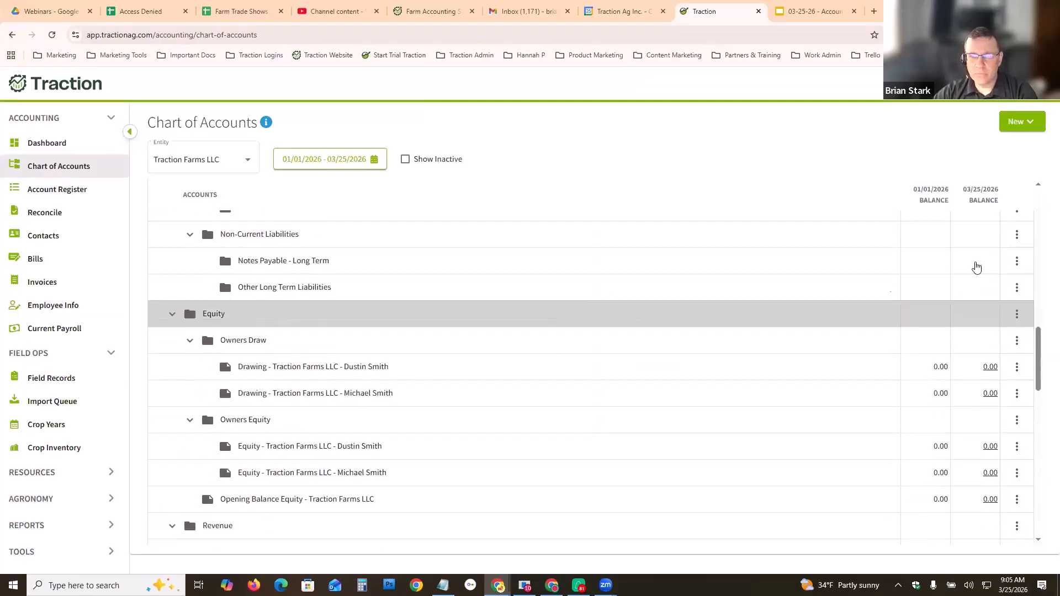
pyautogui.moveTo(1041, 345); pyautogui.dragTo(1044, 295)
# - From the dashboard's getting-started setup, manually create a bank account for Traction Farms LLC with account type Checking
pyautogui.click(43, 142)
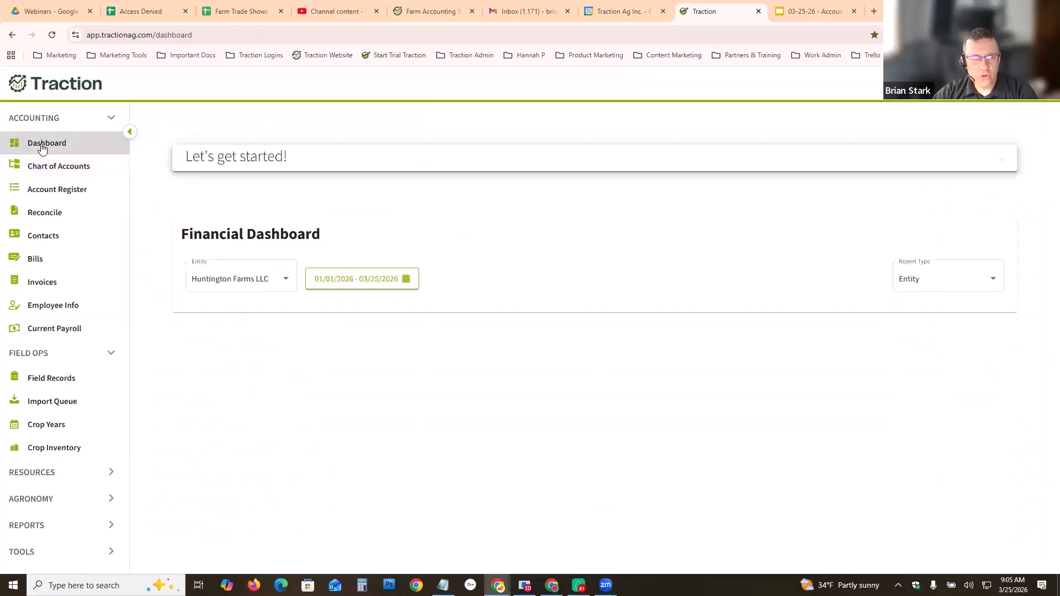
pyautogui.click(351, 167)
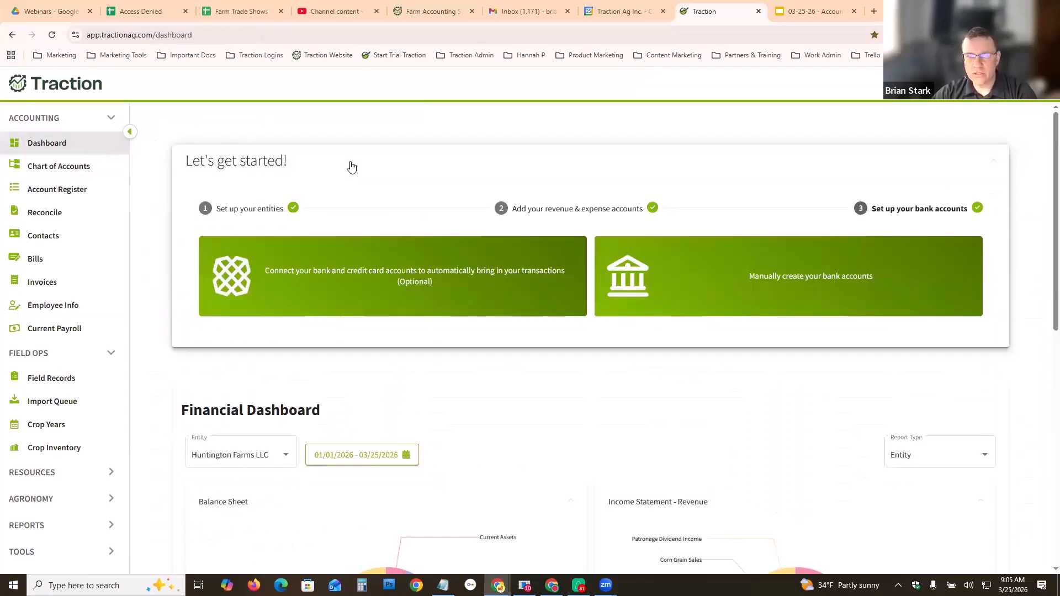
pyautogui.click(602, 220)
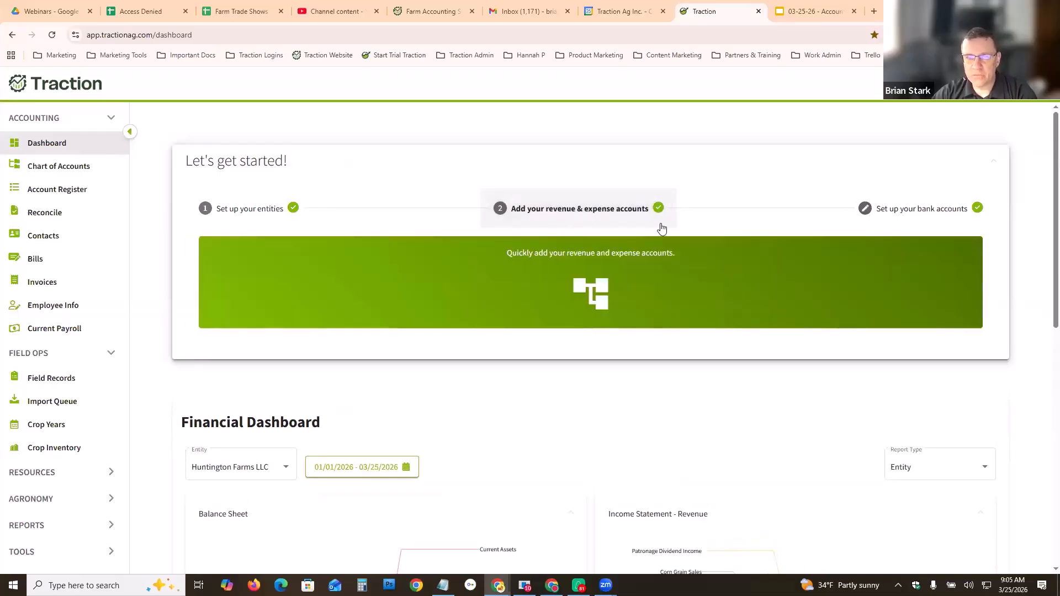
pyautogui.click(897, 217)
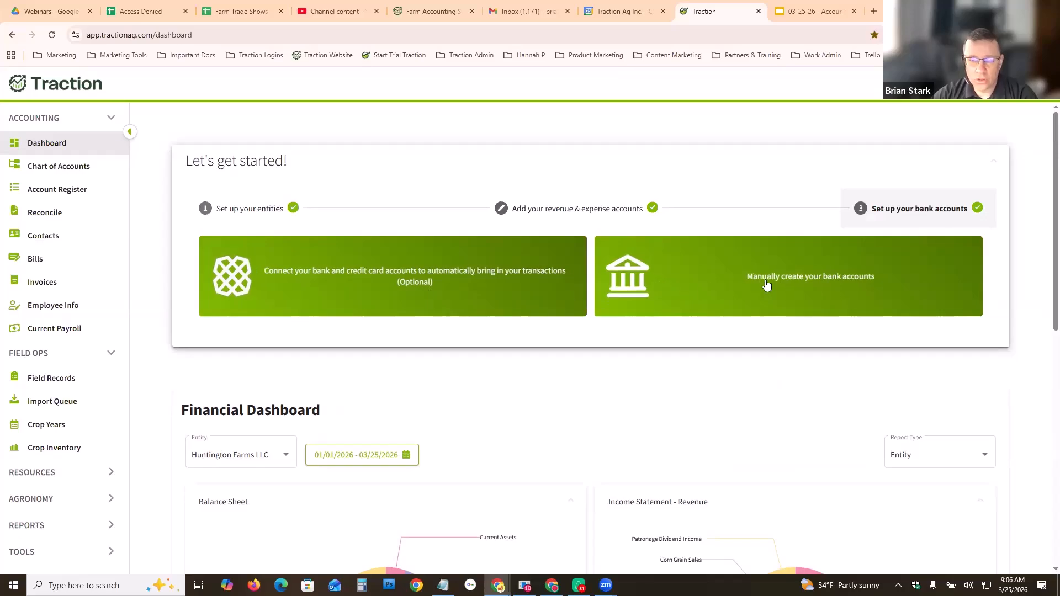
pyautogui.click(703, 273)
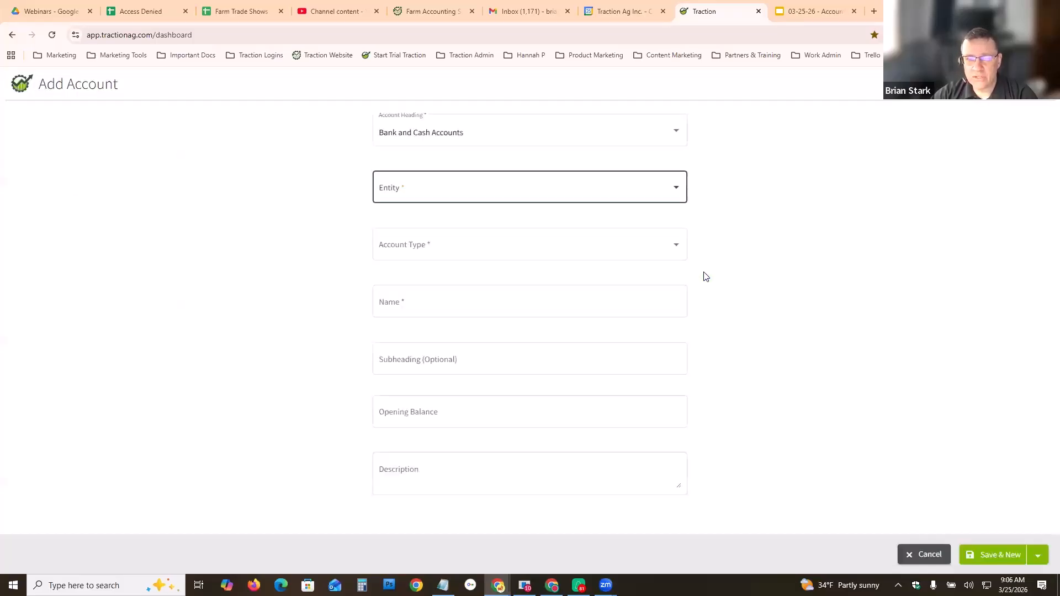
pyautogui.click(678, 192)
pyautogui.click(422, 217)
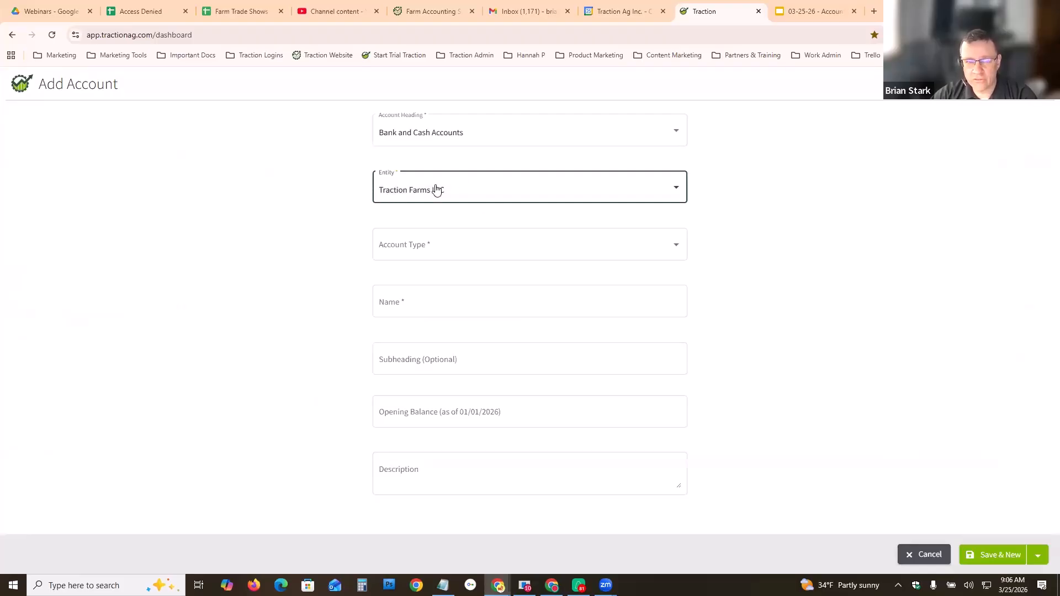
pyautogui.click(469, 190)
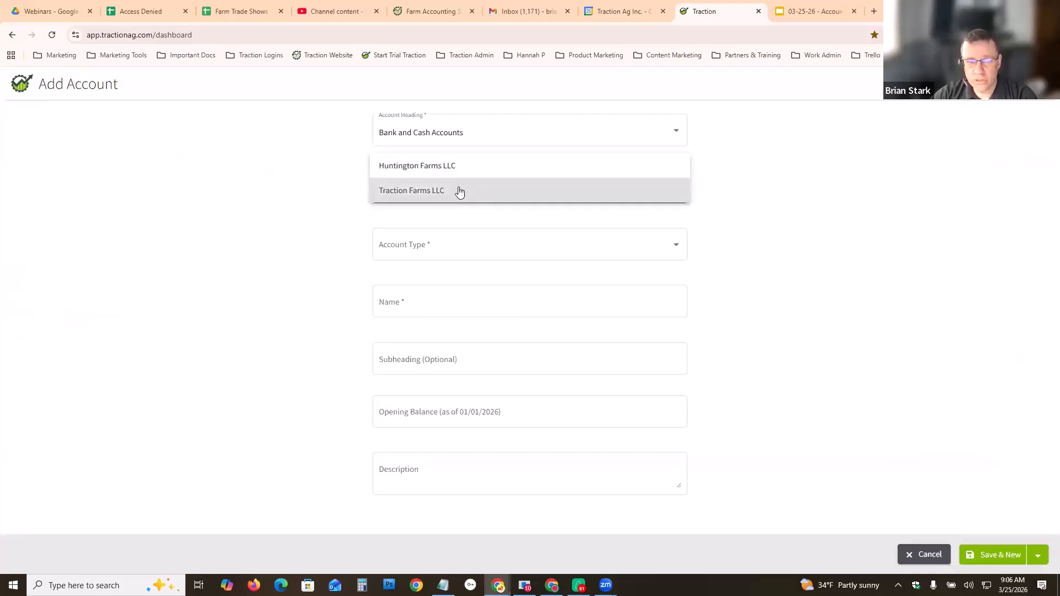
pyautogui.click(446, 193)
pyautogui.click(450, 247)
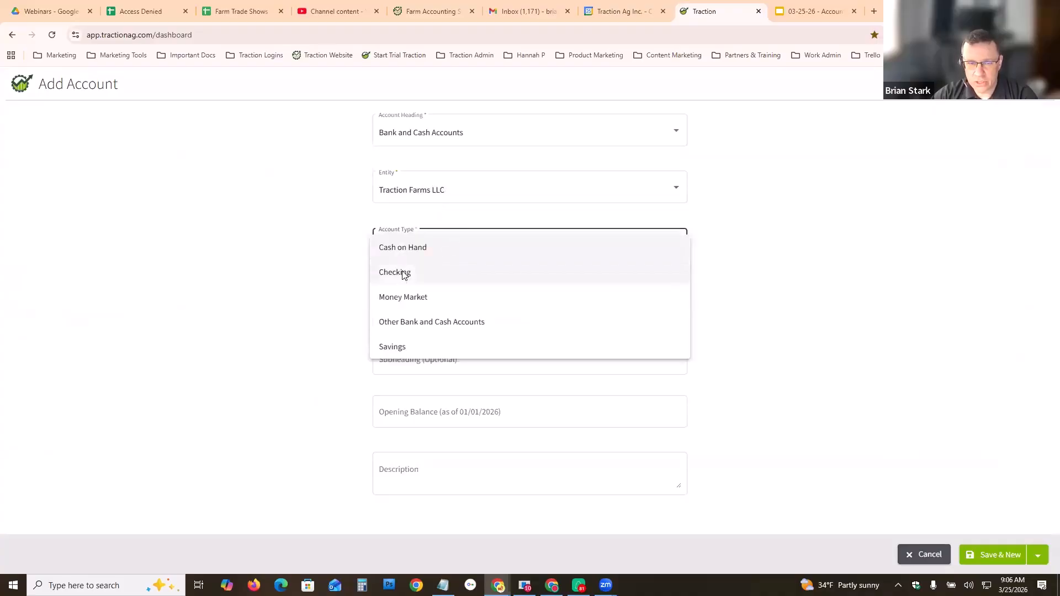
pyautogui.click(403, 274)
# - Name the account F&M Farm Checking with an opening balance of 25000, save it and close the form
pyautogui.click(380, 305)
pyautogui.doubleClick(373, 309)
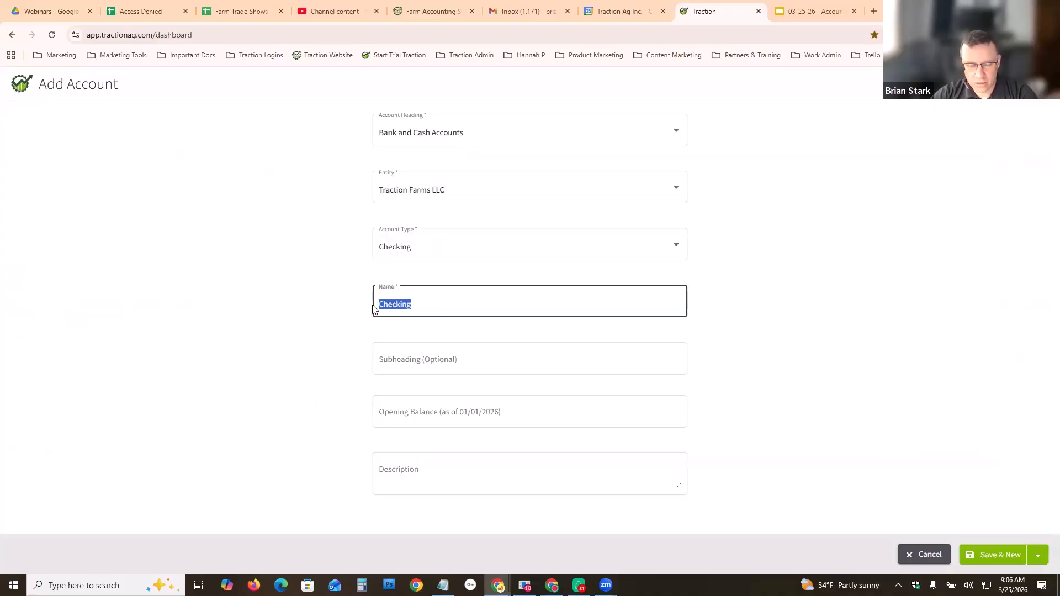
pyautogui.write('F&M')
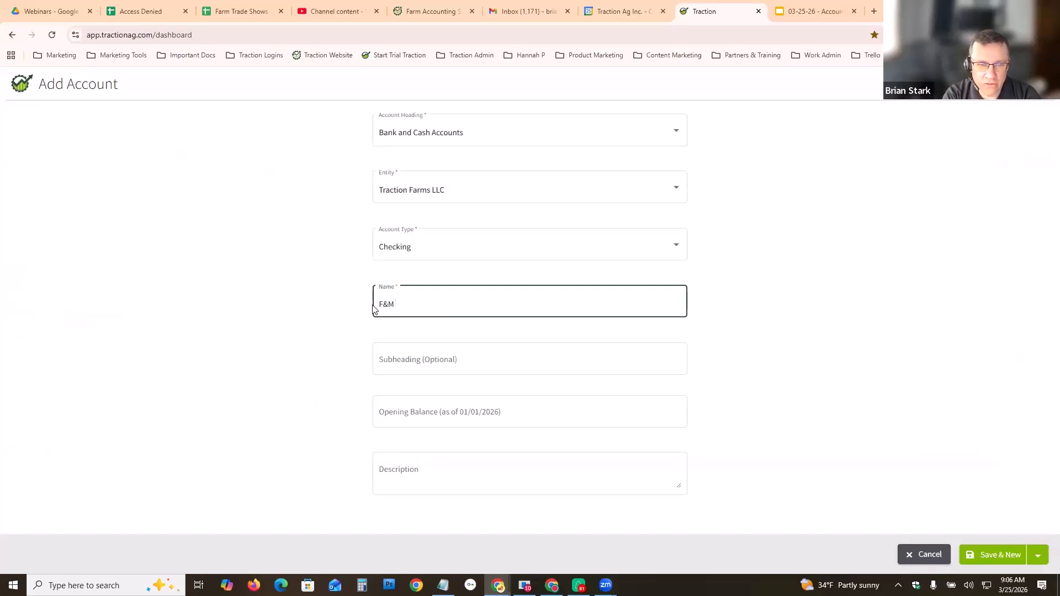
pyautogui.write('Farm Checking')
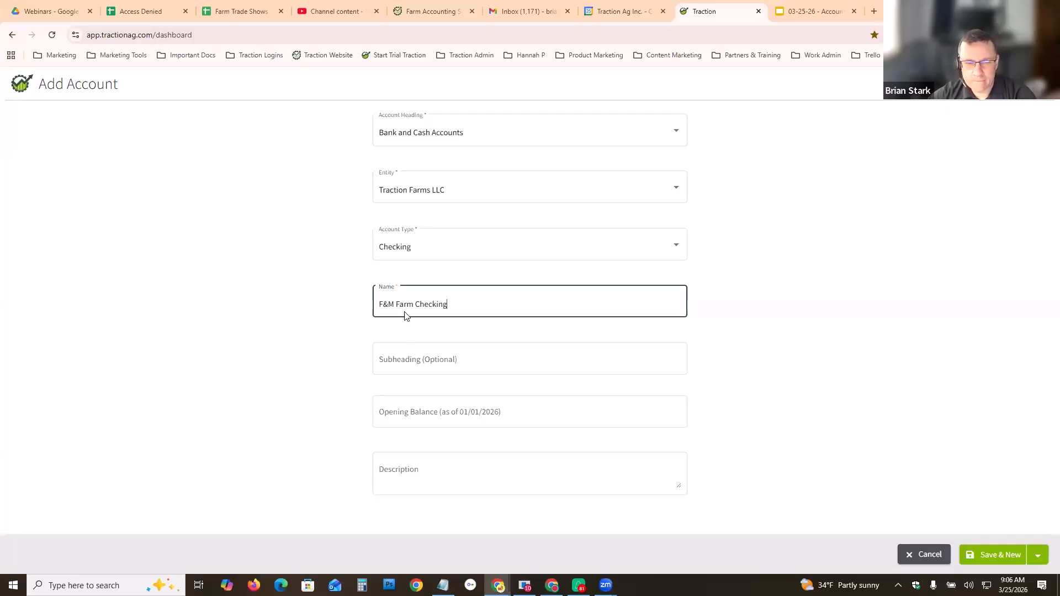
pyautogui.click(407, 409)
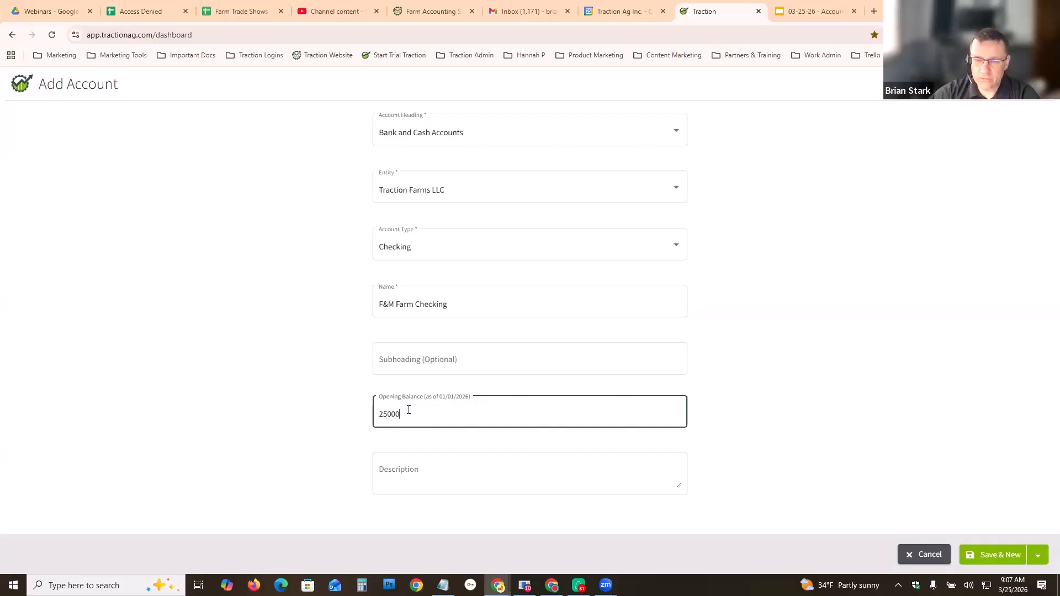
pyautogui.click(990, 554)
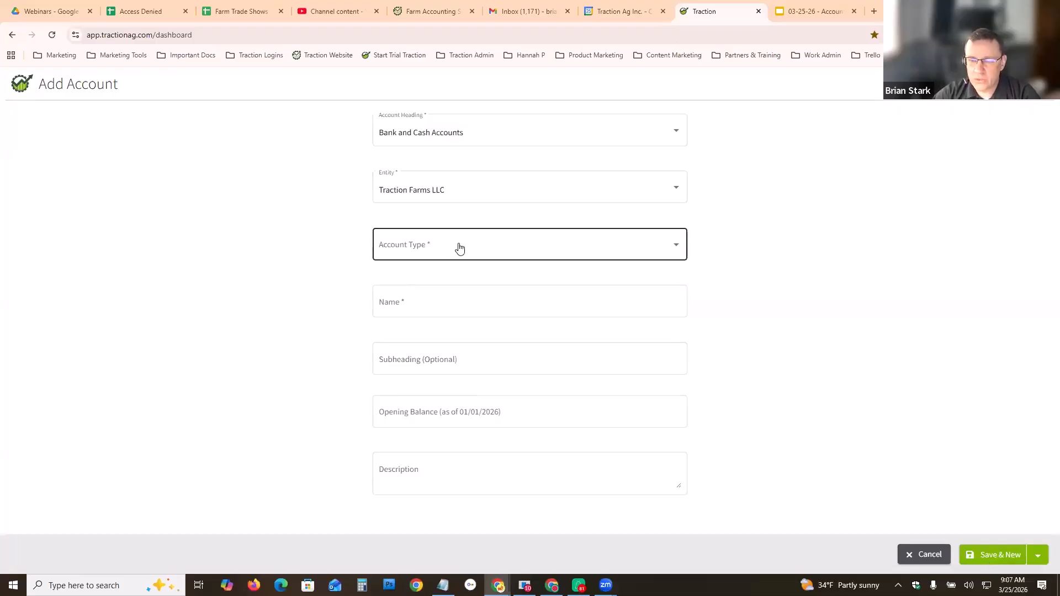
pyautogui.click(929, 554)
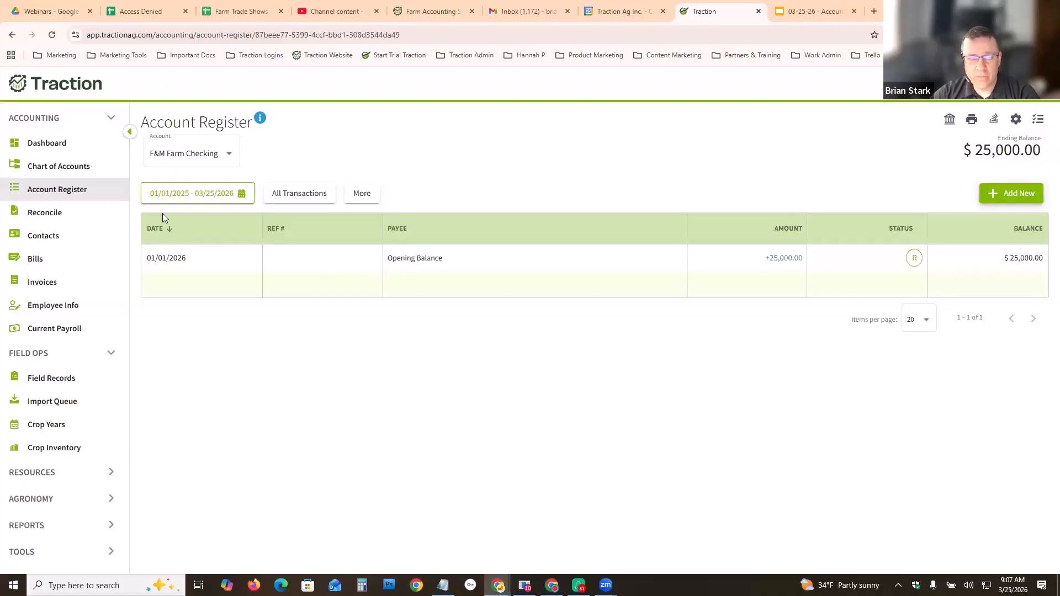
# - Open the bank connection page from the dashboard's getting-started setup and review the linked bank accounts
pyautogui.click(43, 144)
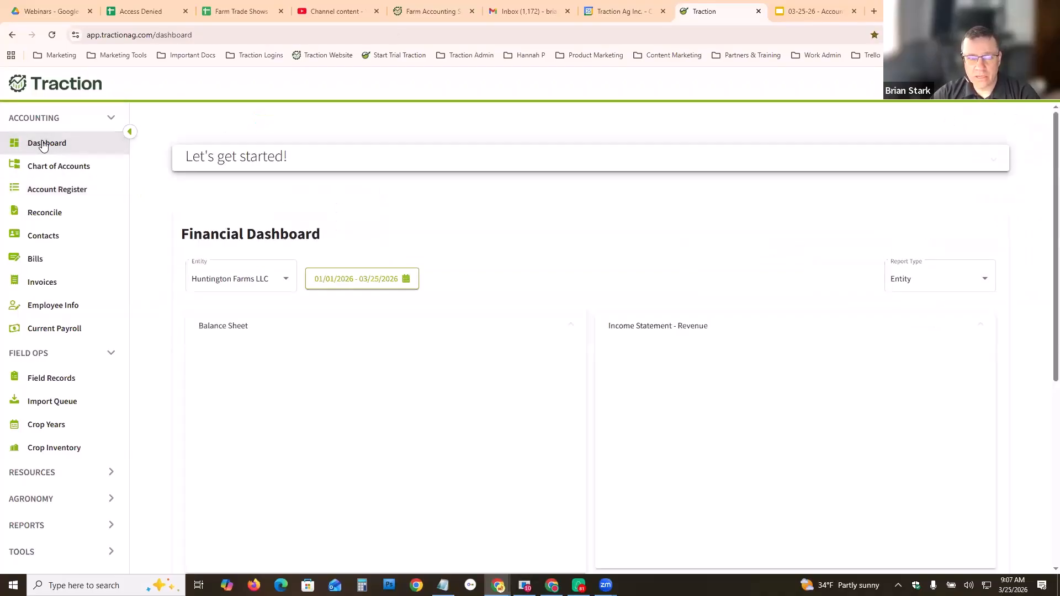
pyautogui.click(345, 159)
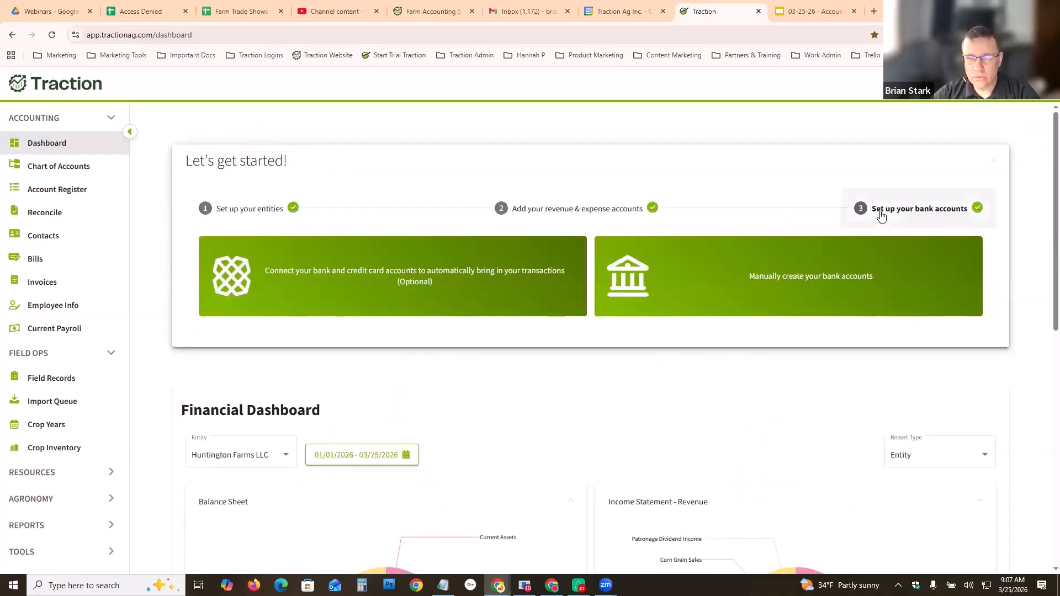
pyautogui.click(342, 279)
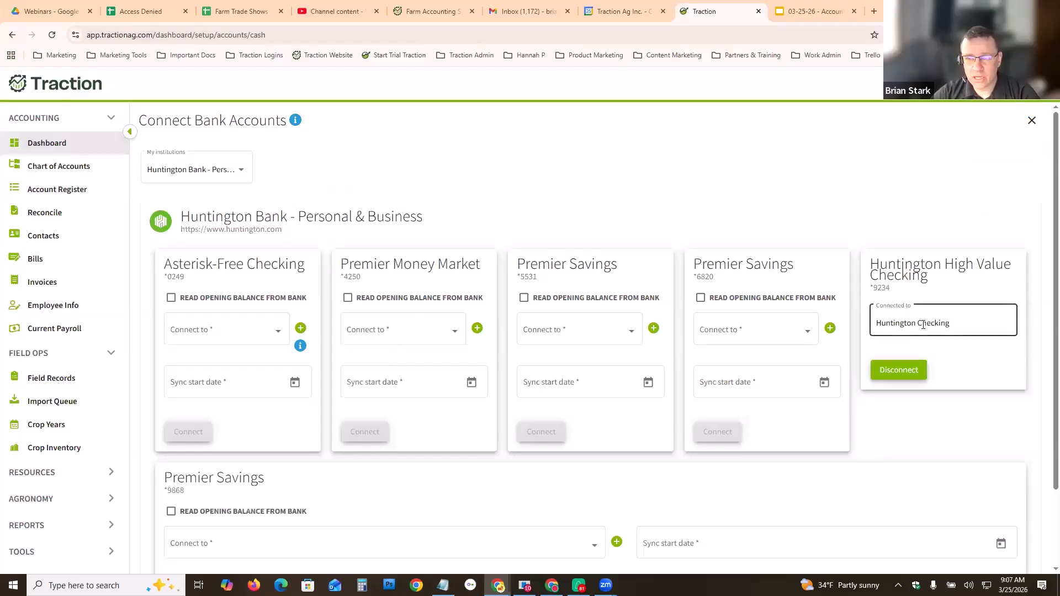
pyautogui.scroll(-1, 960, 371)
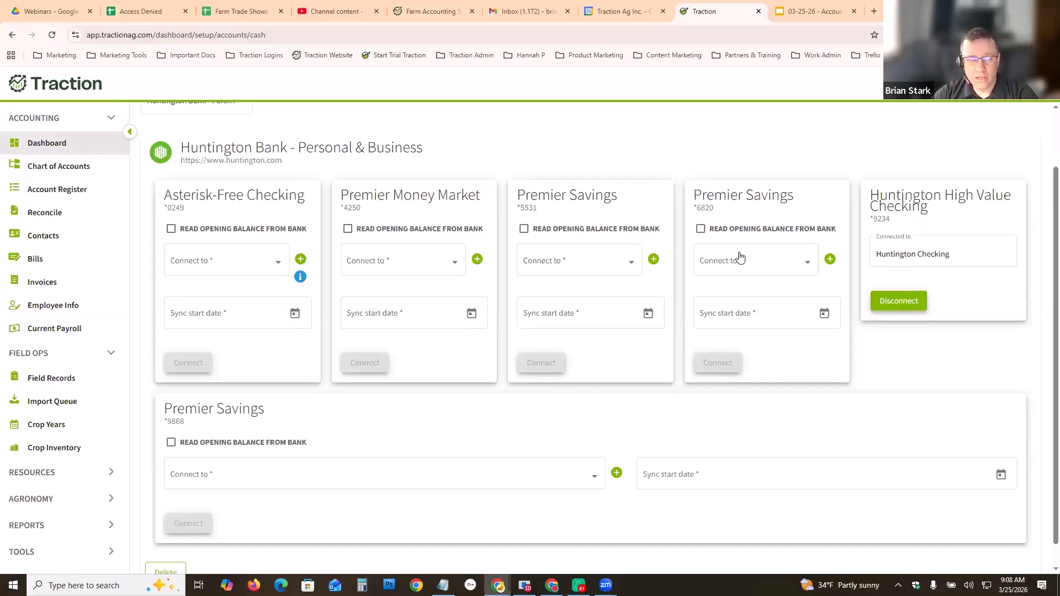
# - In the account register, switch to Huntington Checking and open the 3/17/2026 substitute check transaction
pyautogui.click(61, 190)
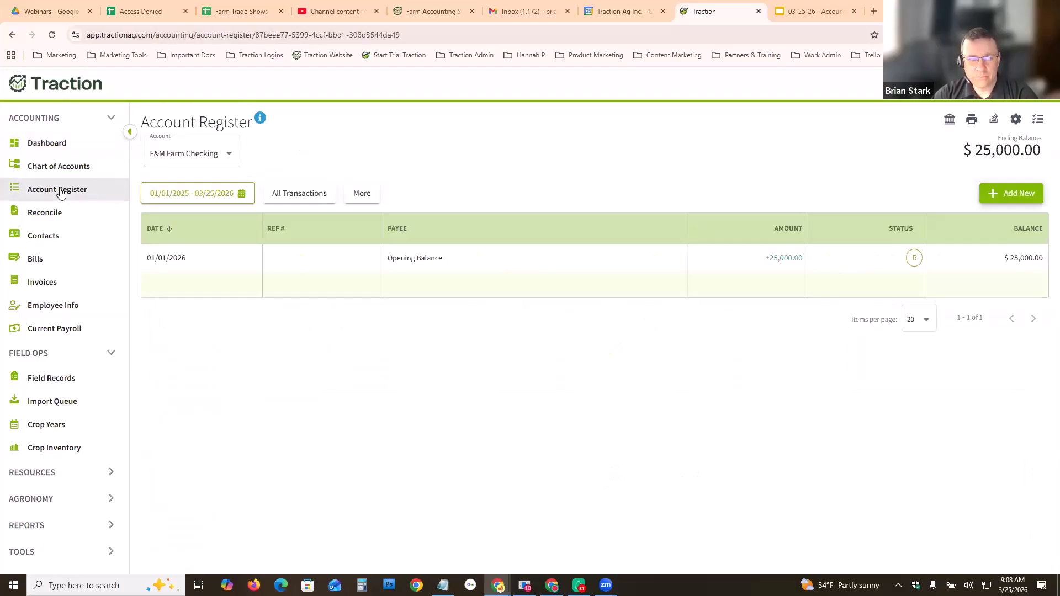
pyautogui.click(228, 159)
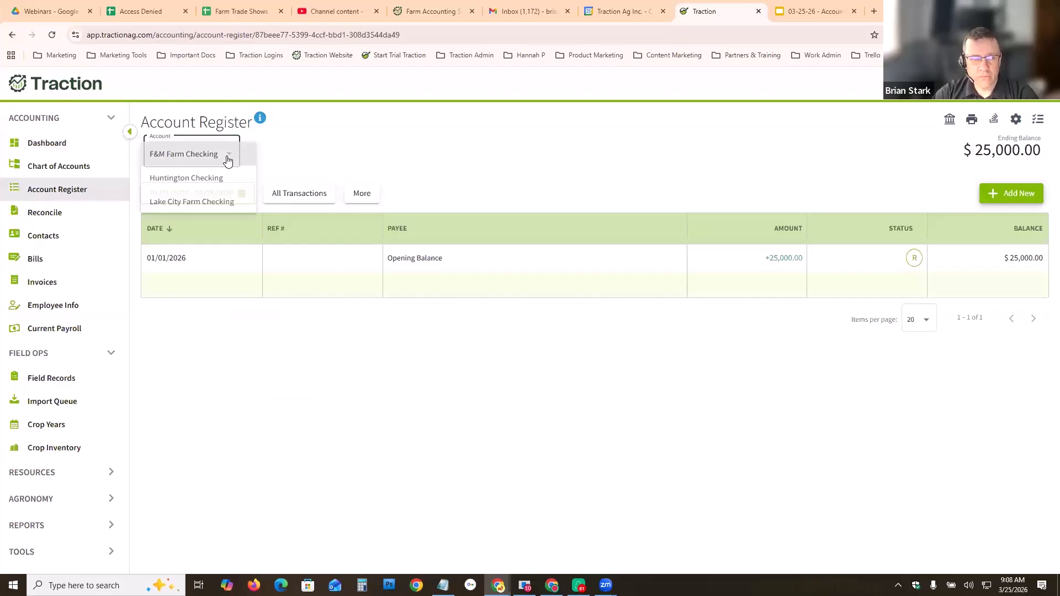
pyautogui.click(182, 180)
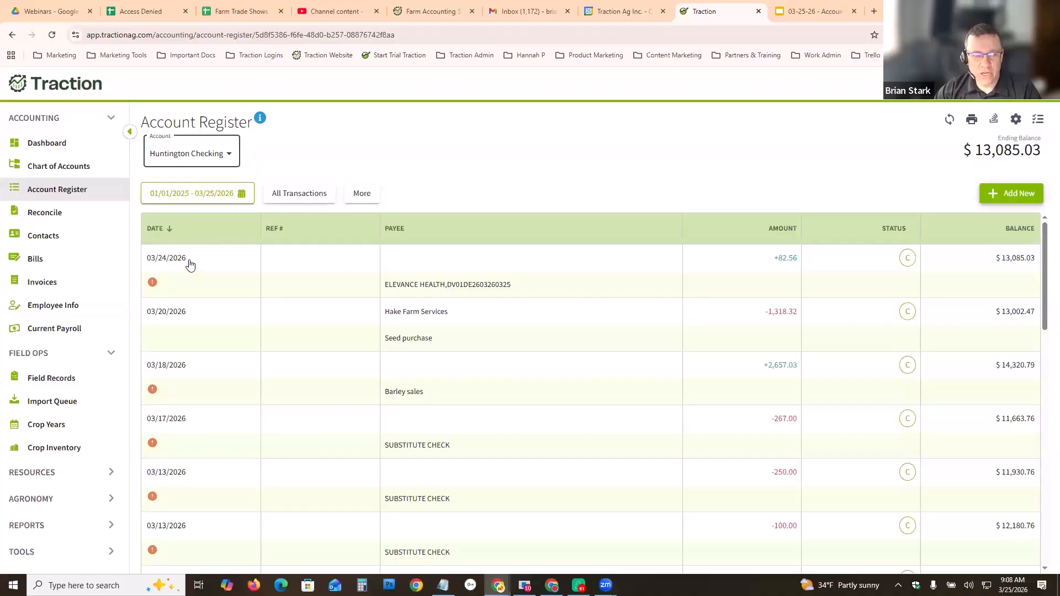
pyautogui.scroll(-3, 182, 364)
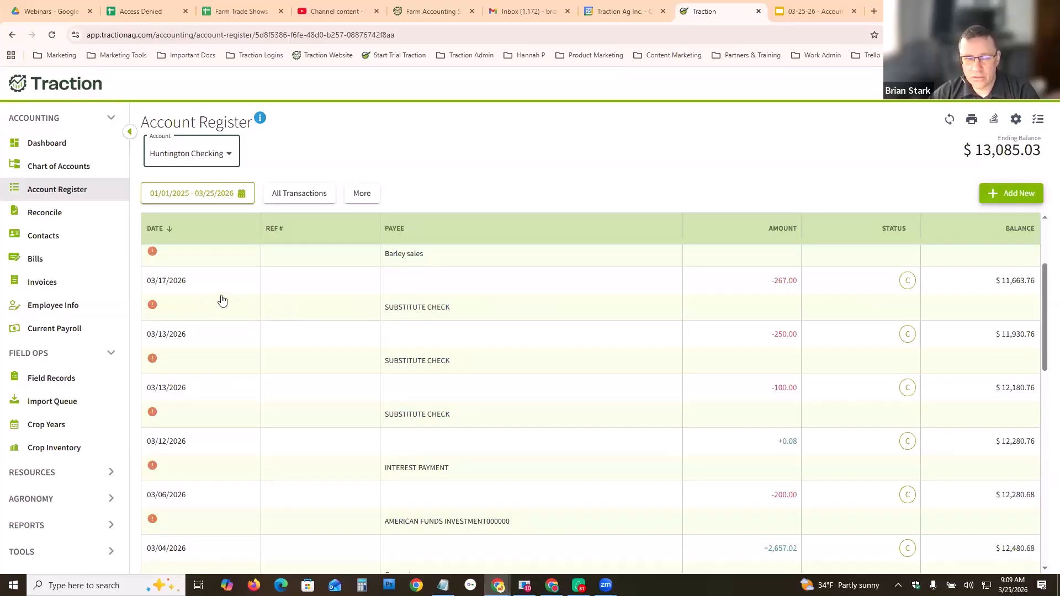
pyautogui.click(319, 304)
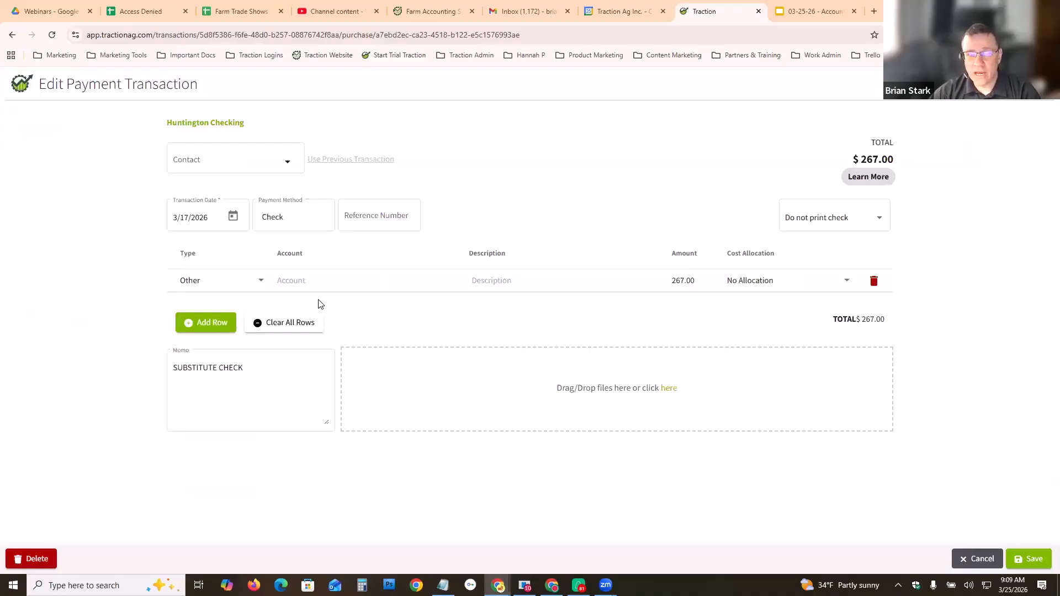
# - Start a new contact named Nusbaum Trucking Co from the transaction's contact field and open its full details form
pyautogui.click(289, 162)
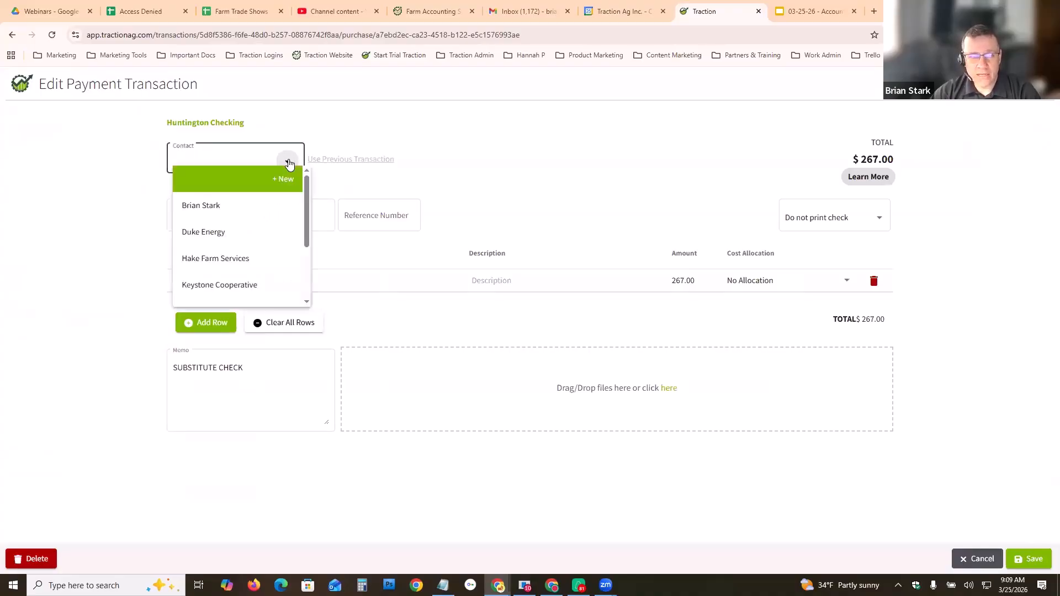
pyautogui.moveTo(306, 195)
pyautogui.mouseDown()
pyautogui.moveTo(309, 228)
pyautogui.moveTo(310, 182)
pyautogui.mouseUp()
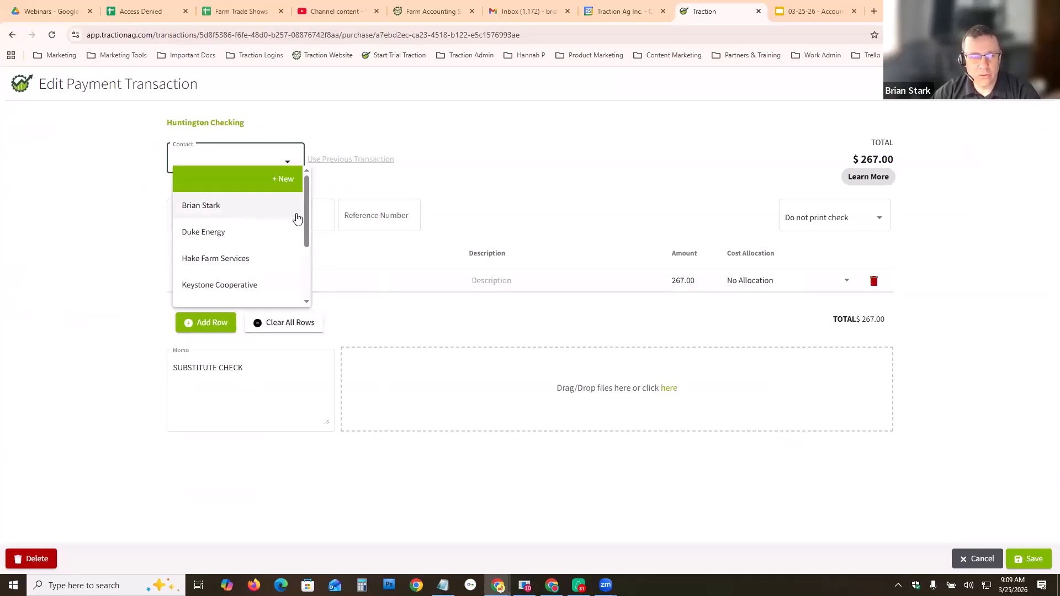
pyautogui.scroll(-3, 308, 243)
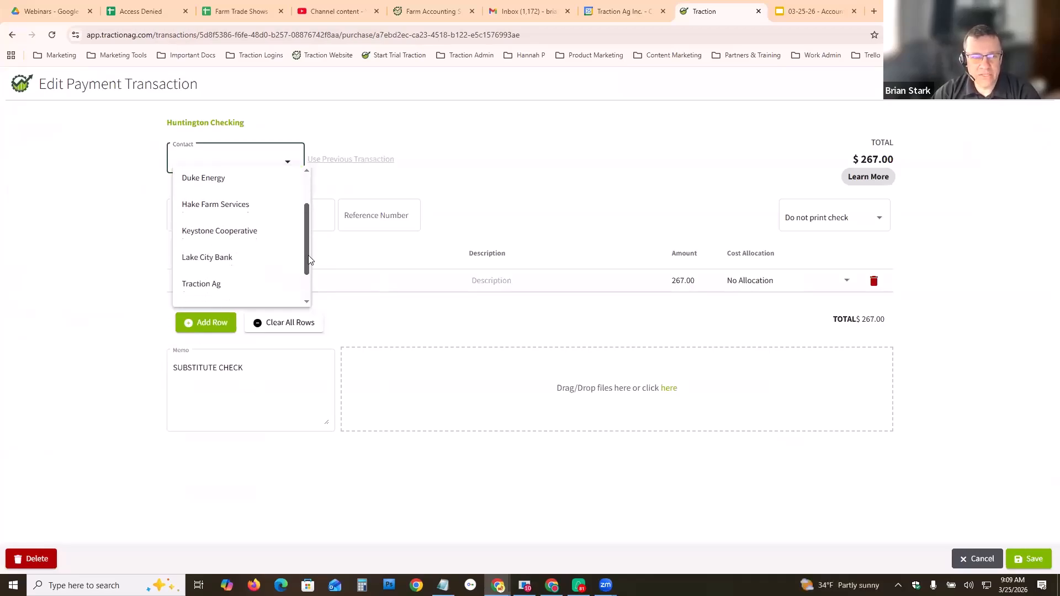
pyautogui.scroll(3, 308, 252)
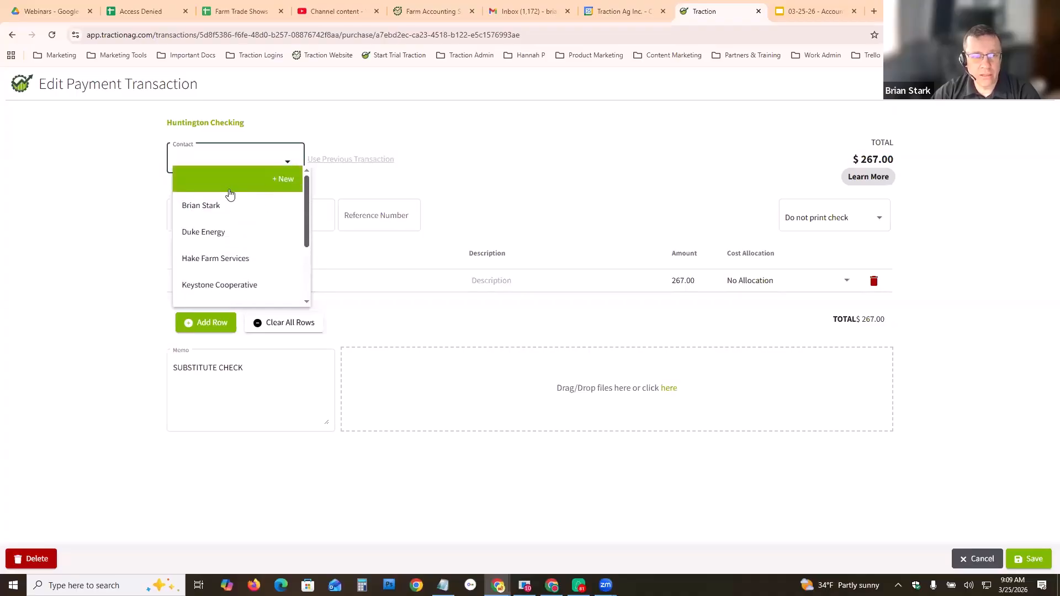
pyautogui.click(242, 179)
pyautogui.click(474, 304)
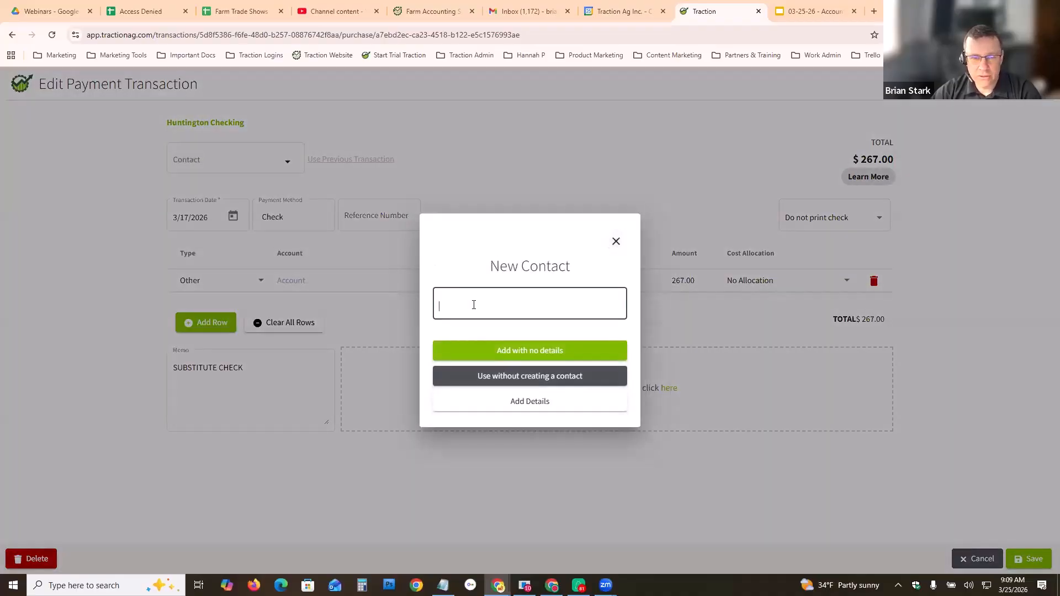
pyautogui.write('Nusbaum')
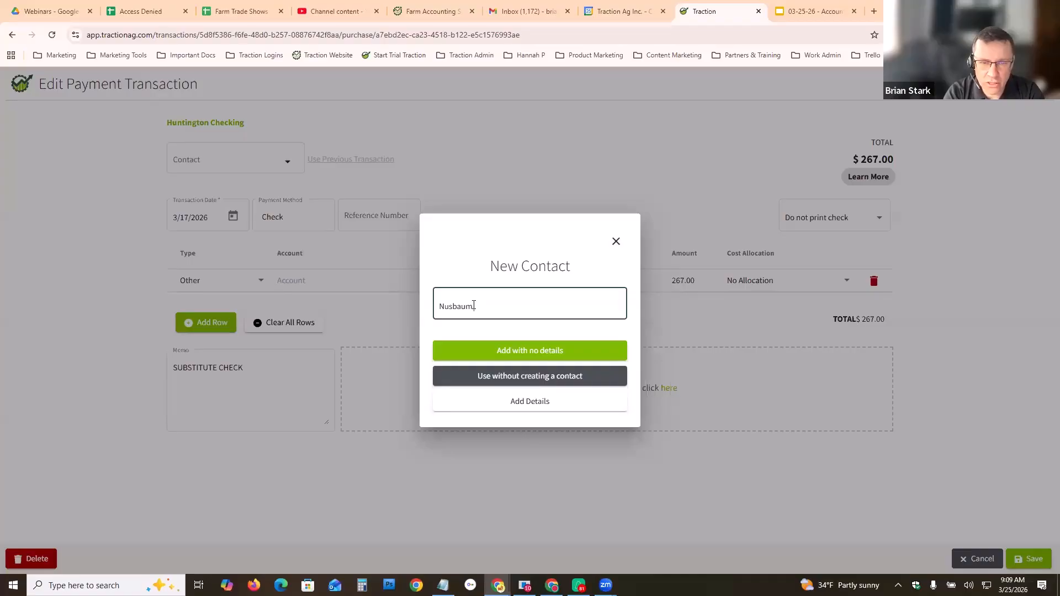
pyautogui.write(' Trucking Co')
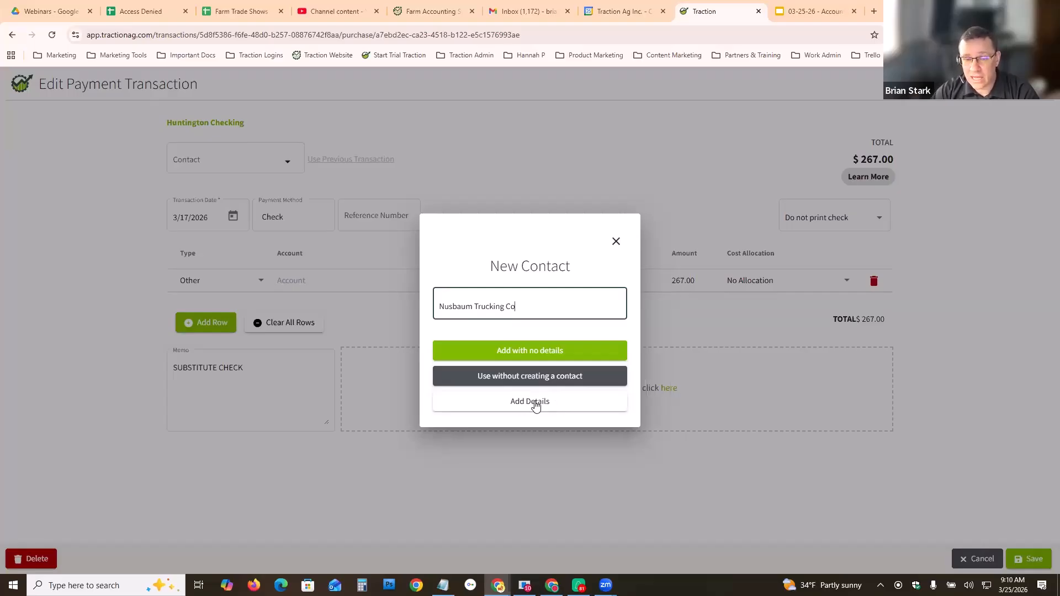
pyautogui.click(535, 402)
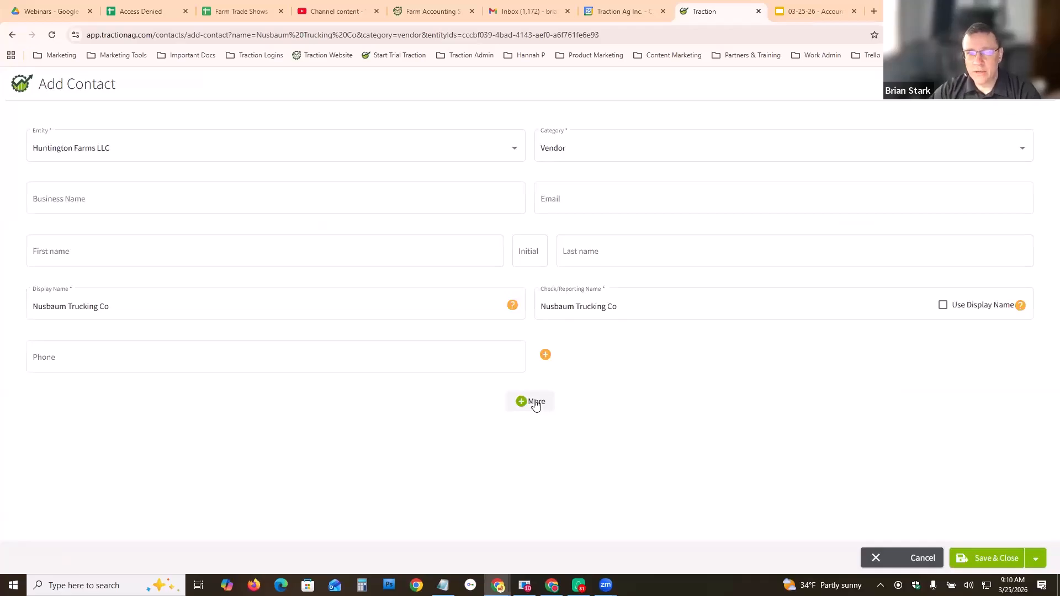
# - Set the contact's categories to Vendor and Customer and add Traction Farms LLC as a second entity
pyautogui.click(662, 150)
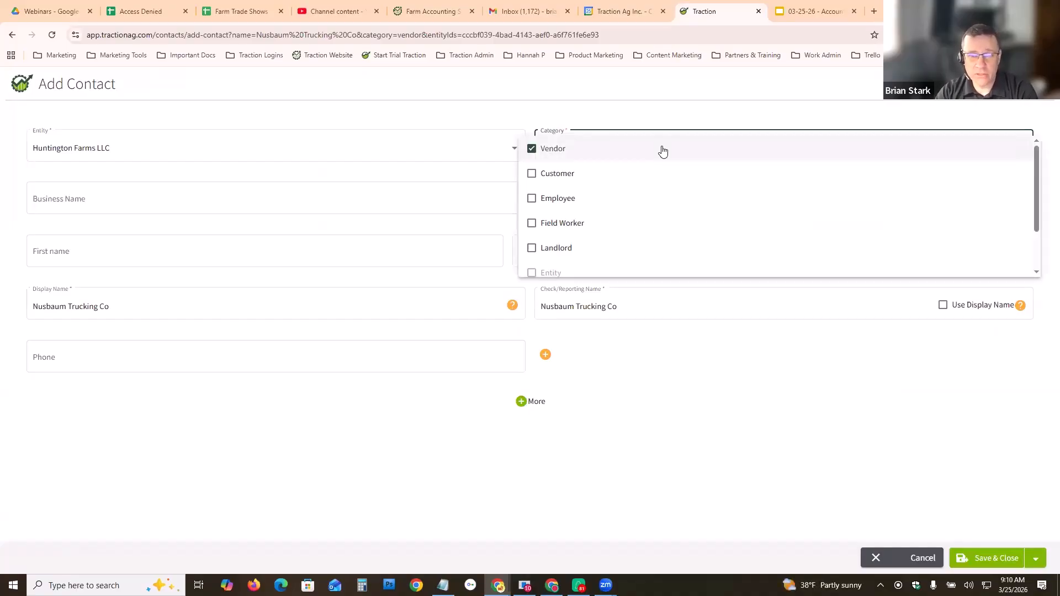
pyautogui.click(533, 177)
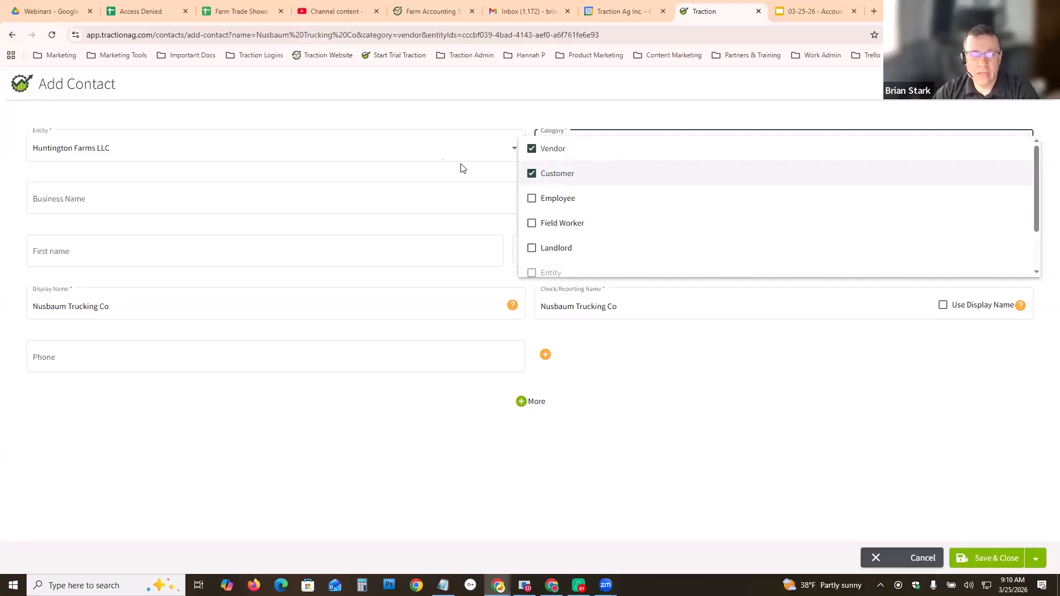
pyautogui.click(419, 123)
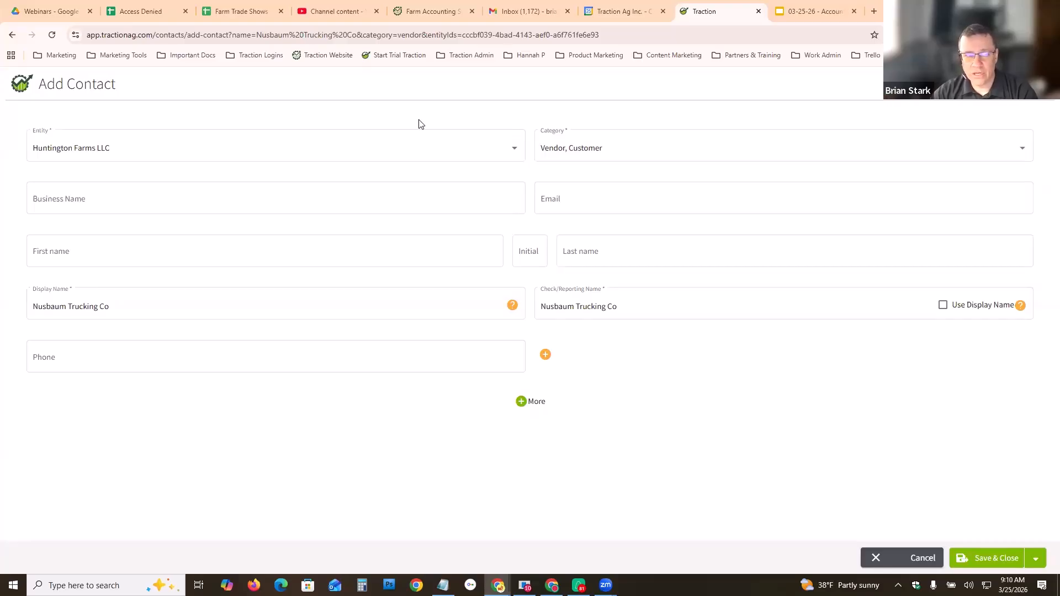
pyautogui.click(511, 148)
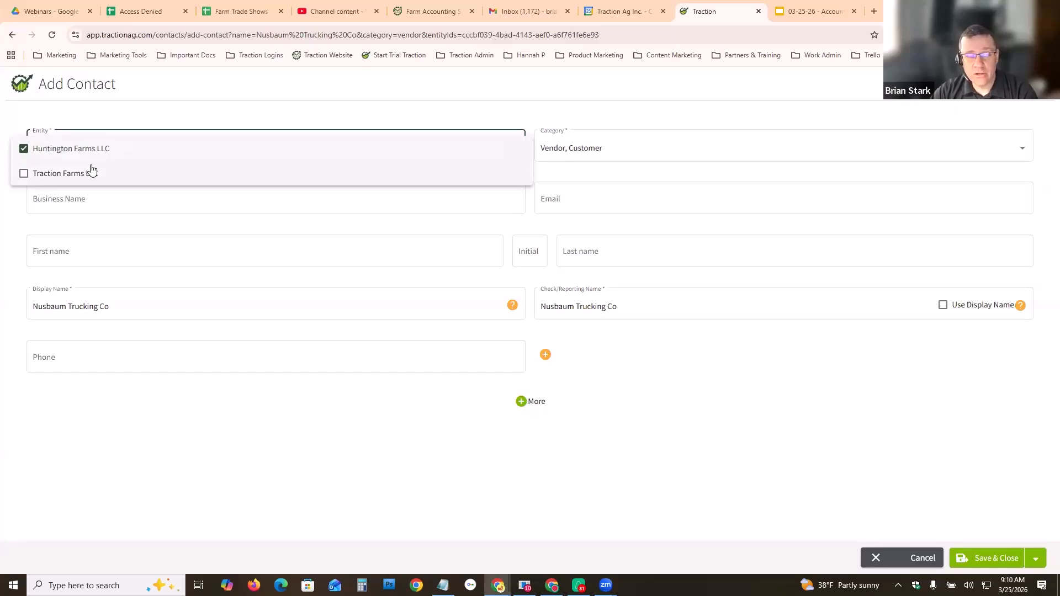
pyautogui.click(23, 173)
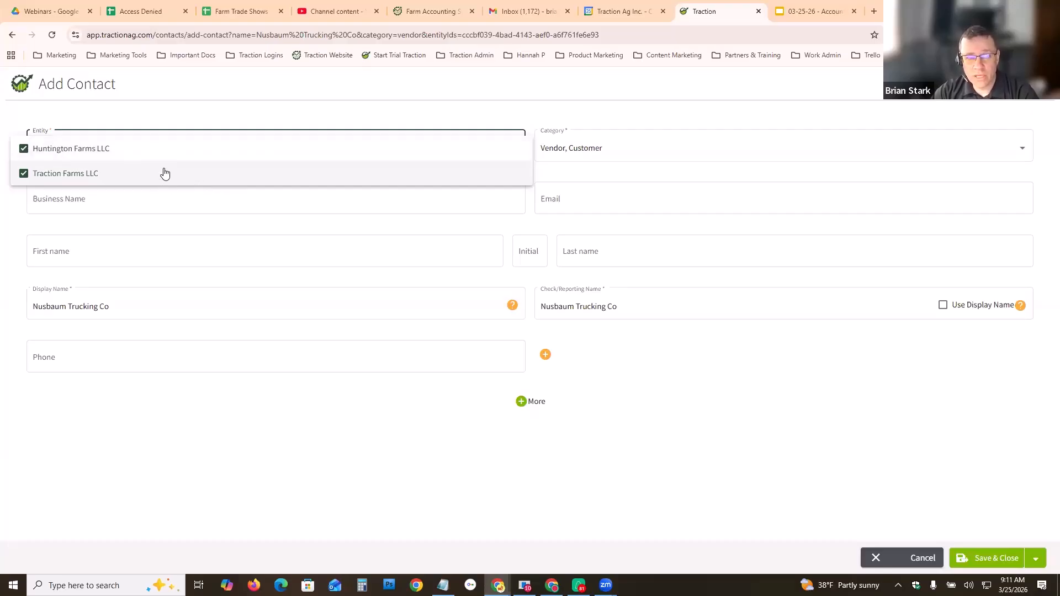
pyautogui.click(173, 119)
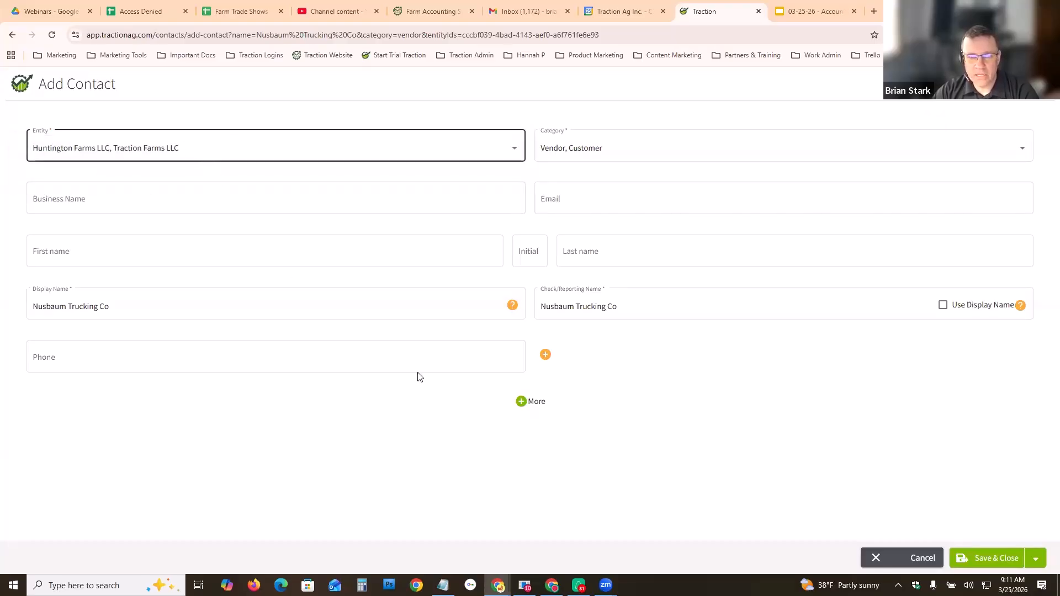
# - Show the extra contact fields and fill in the contact's street address, city, state and zip code
pyautogui.click(521, 402)
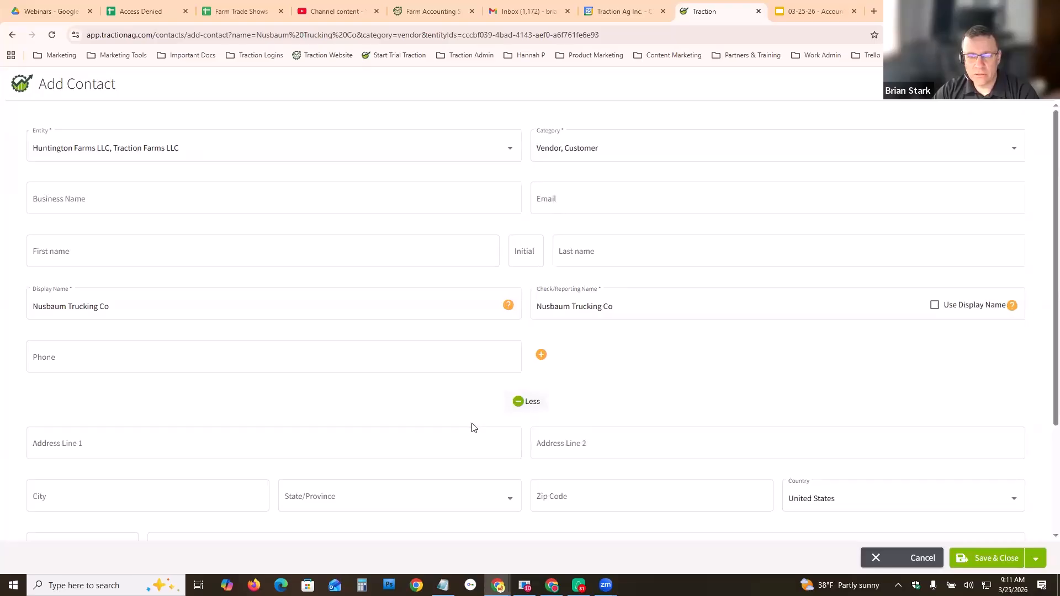
pyautogui.scroll(-2, 473, 425)
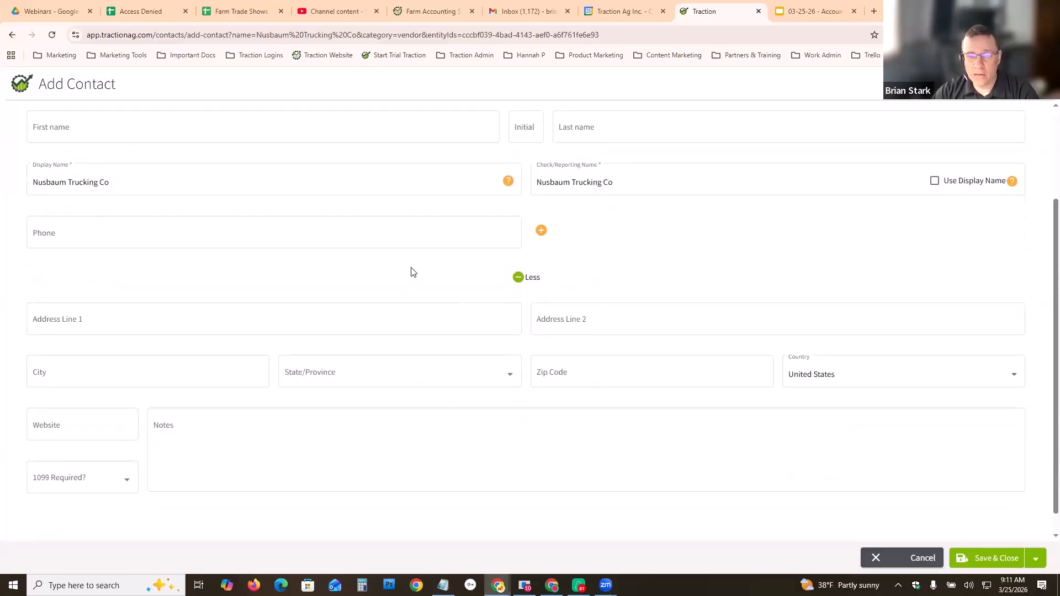
pyautogui.click(112, 319)
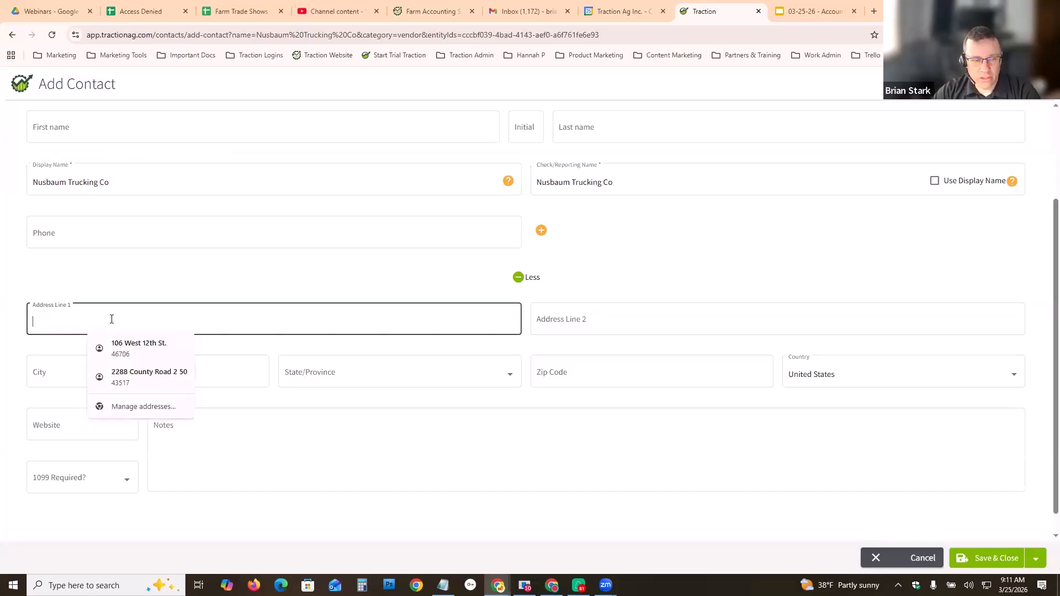
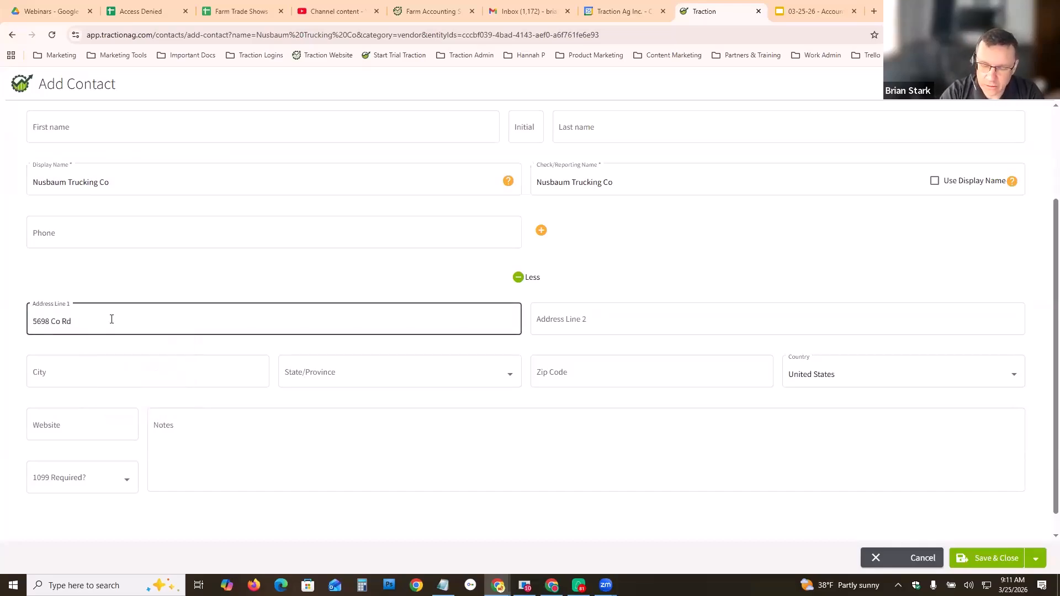
pyautogui.click(106, 372)
pyautogui.press('Tab')
pyautogui.press('o')
pyautogui.press('Tab')
pyautogui.write('45987')
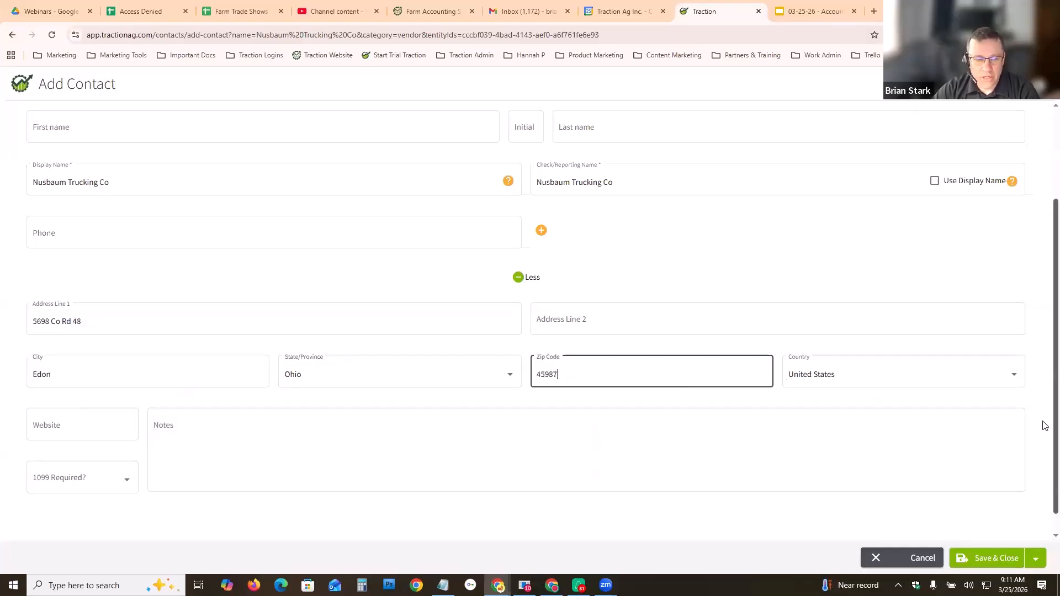
# - Save and close the new contact, returning it to the payment transaction
pyautogui.scroll(-1, 1043, 426)
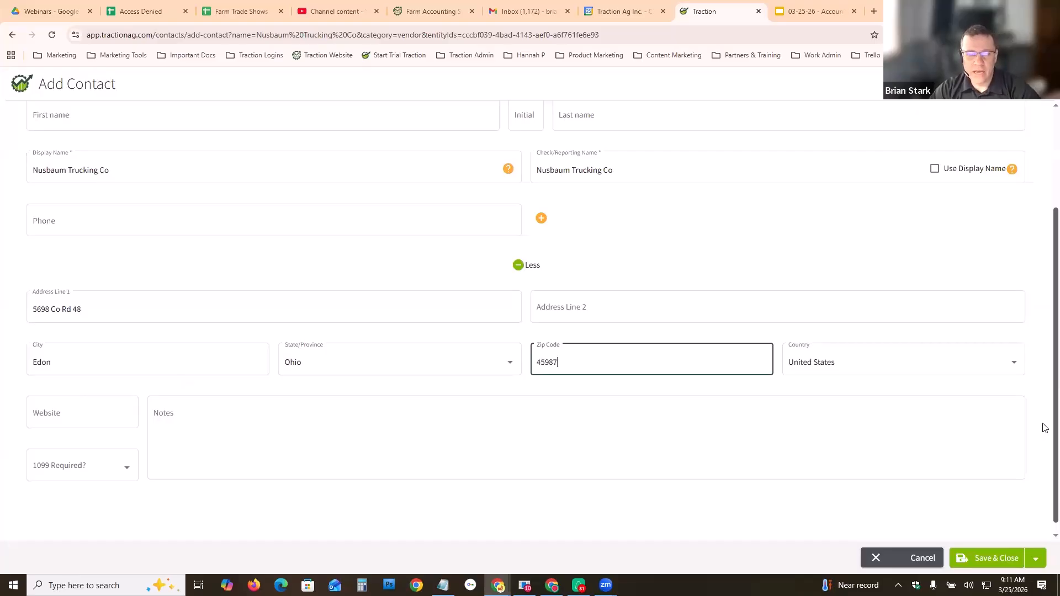
pyautogui.scroll(-1, 1003, 445)
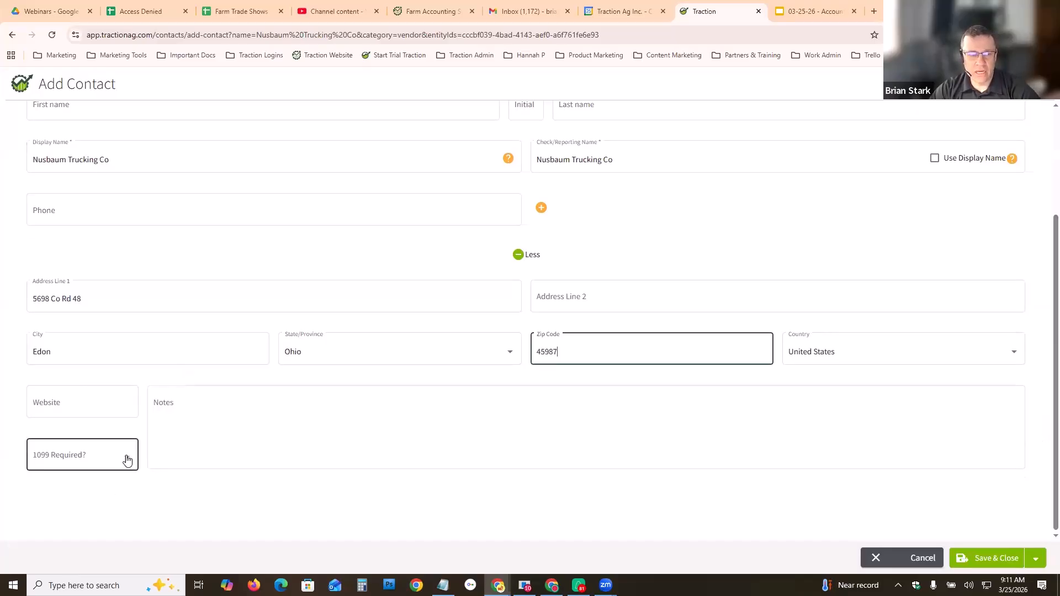
pyautogui.click(127, 461)
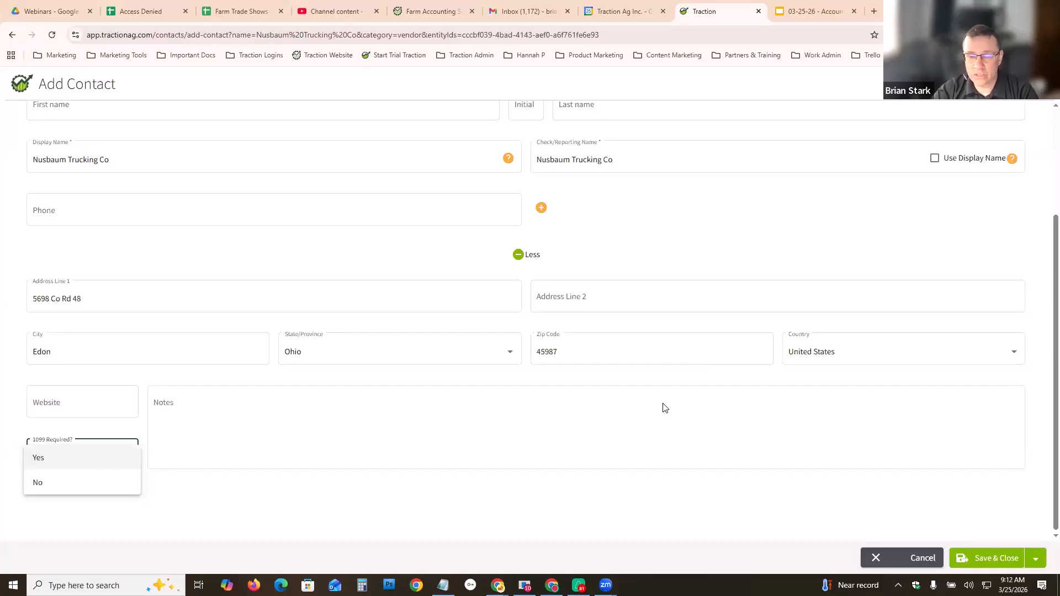
pyautogui.click(829, 530)
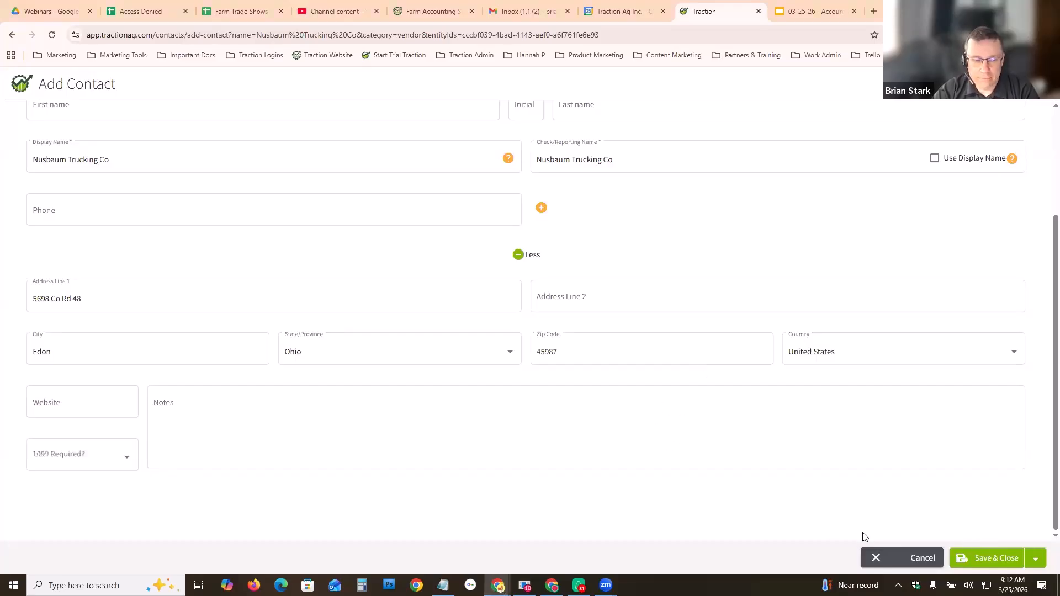
pyautogui.click(987, 559)
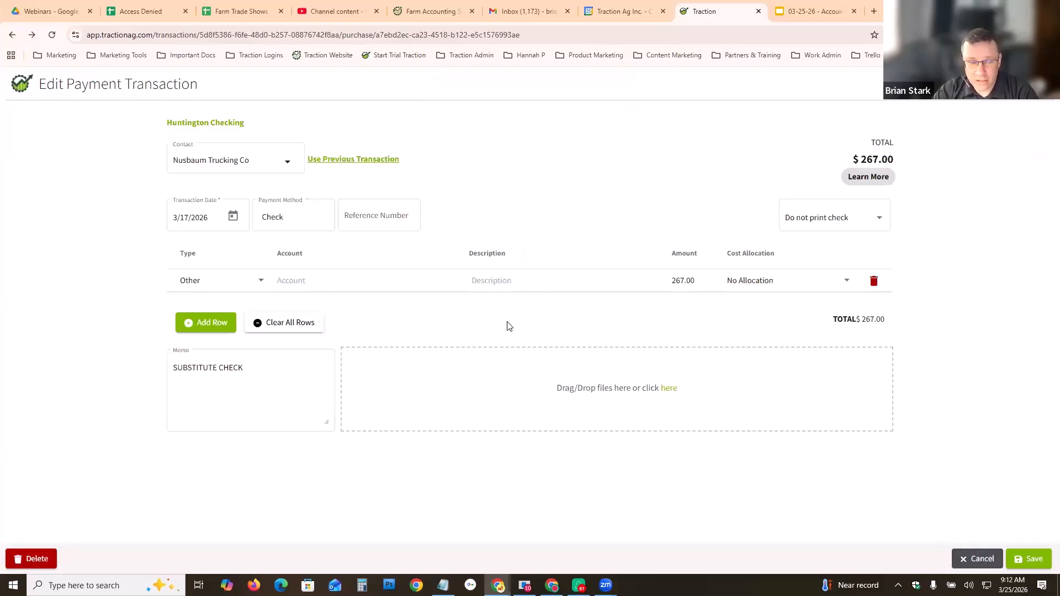
# - Assign the transaction line to Repairs Expense - Equipment with the description Parts
pyautogui.click(302, 280)
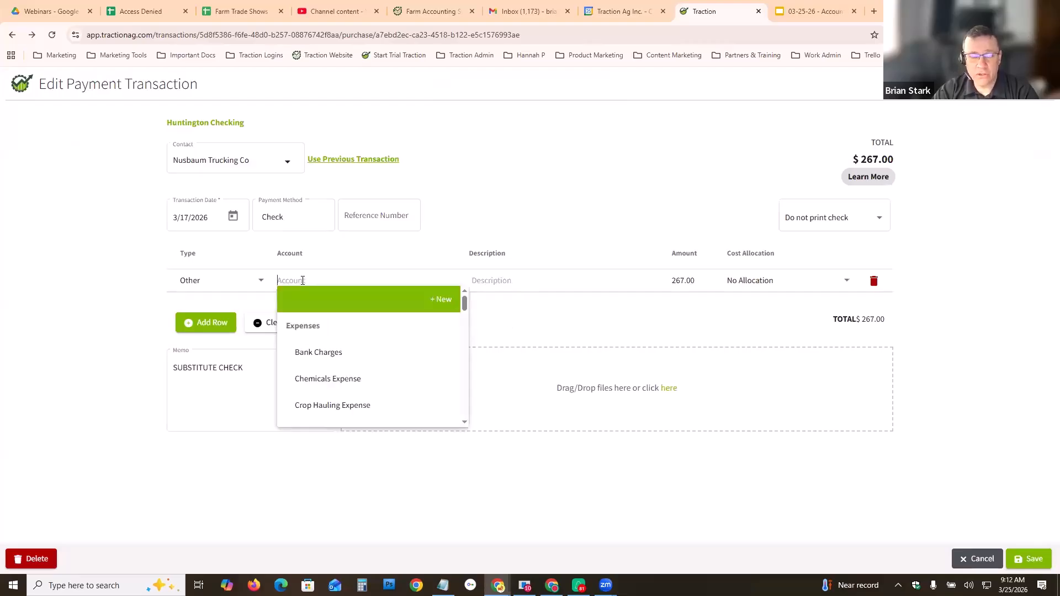
pyautogui.moveTo(464, 308); pyautogui.dragTo(465, 353)
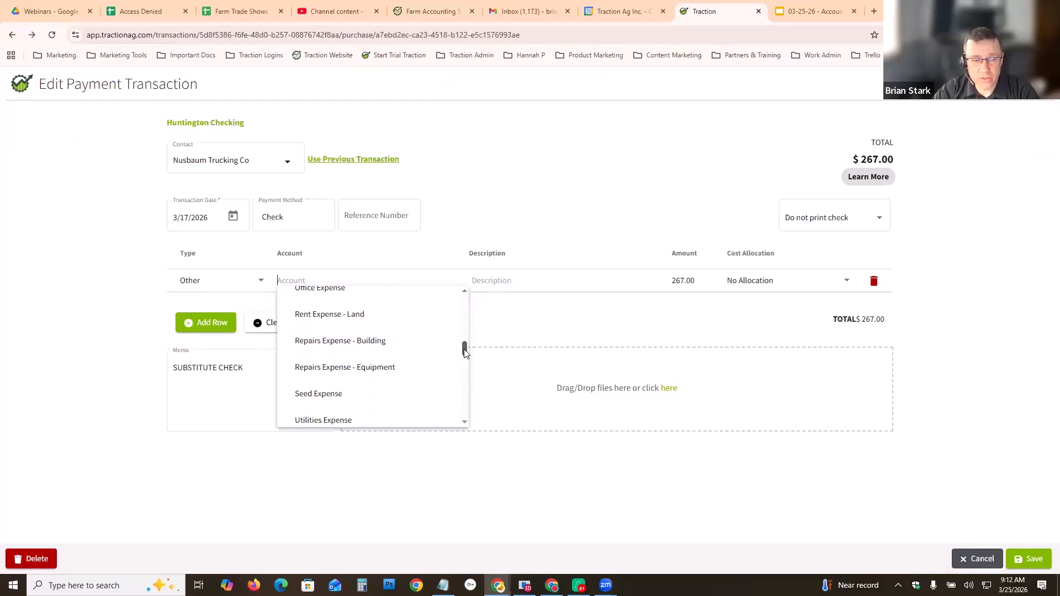
pyautogui.click(344, 376)
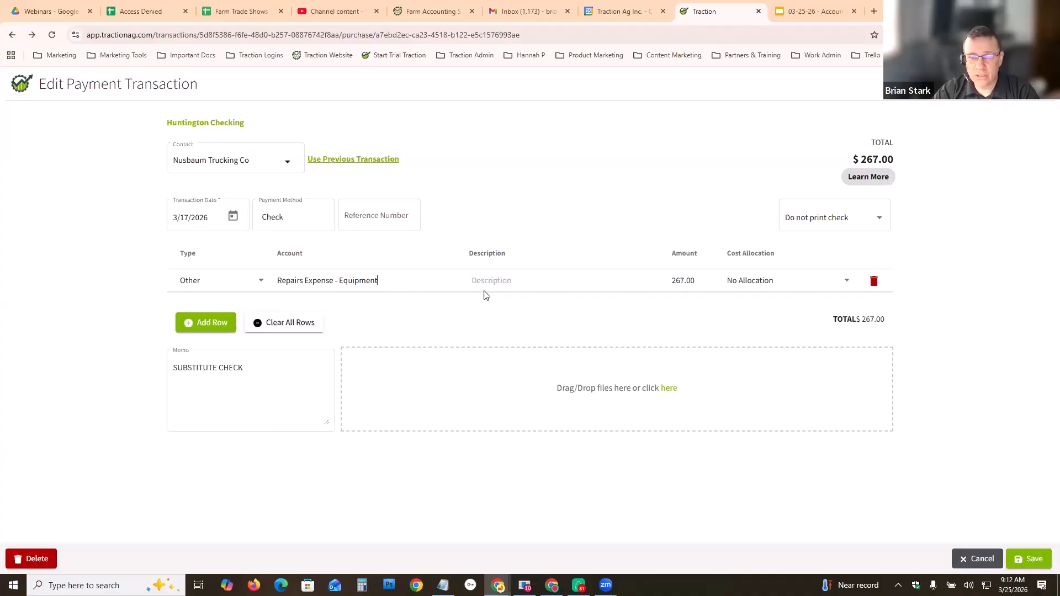
pyautogui.click(498, 280)
pyautogui.write('Parts')
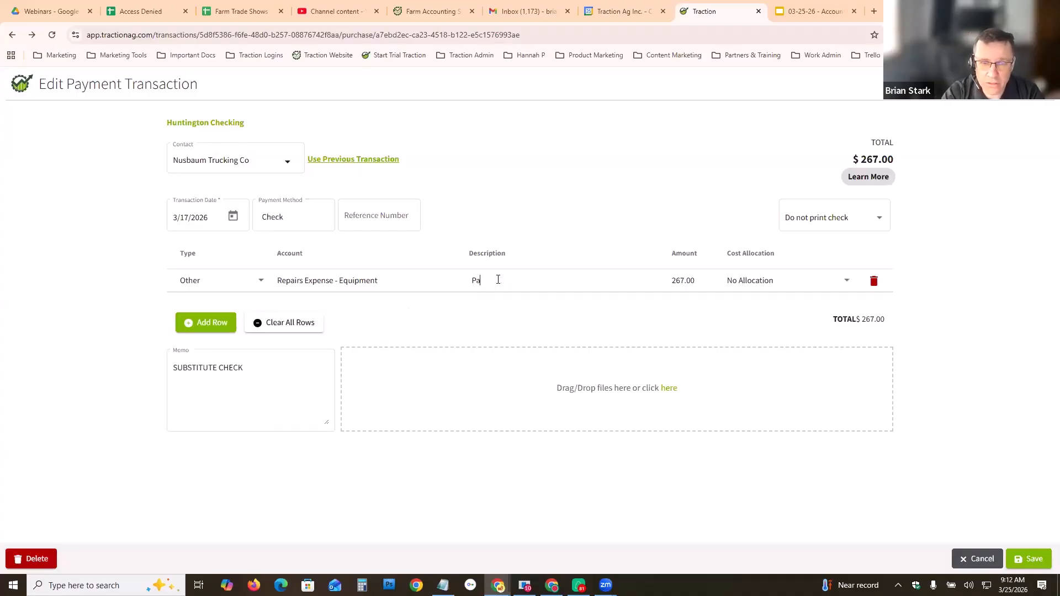
# - Allocate the line's full cost to the JD 8245R Tractor equipment for crop year 2026 and apply it
pyautogui.click(745, 286)
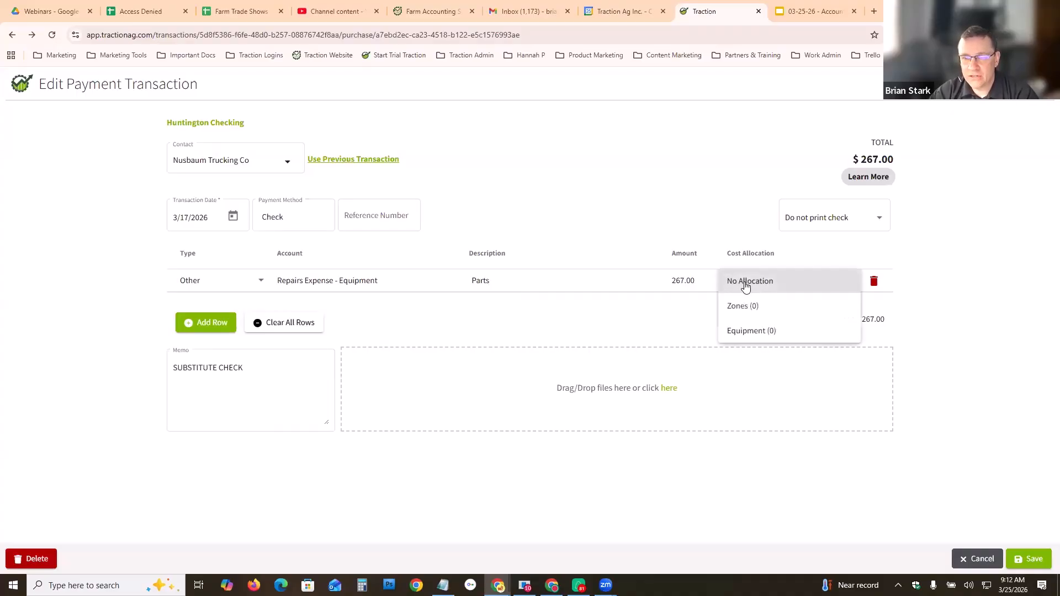
pyautogui.click(754, 332)
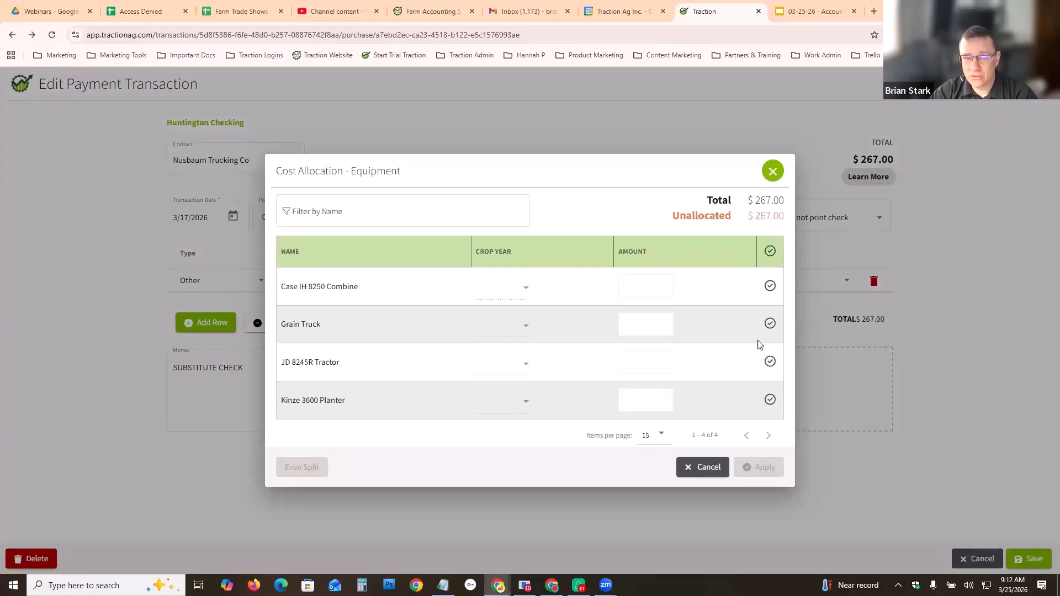
pyautogui.click(770, 361)
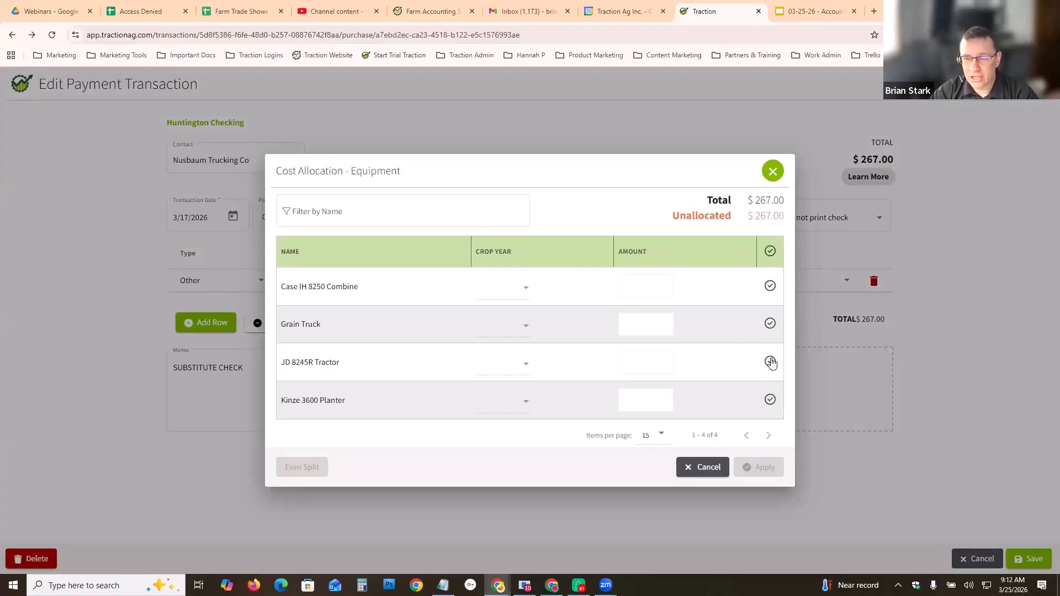
pyautogui.click(525, 364)
pyautogui.click(493, 391)
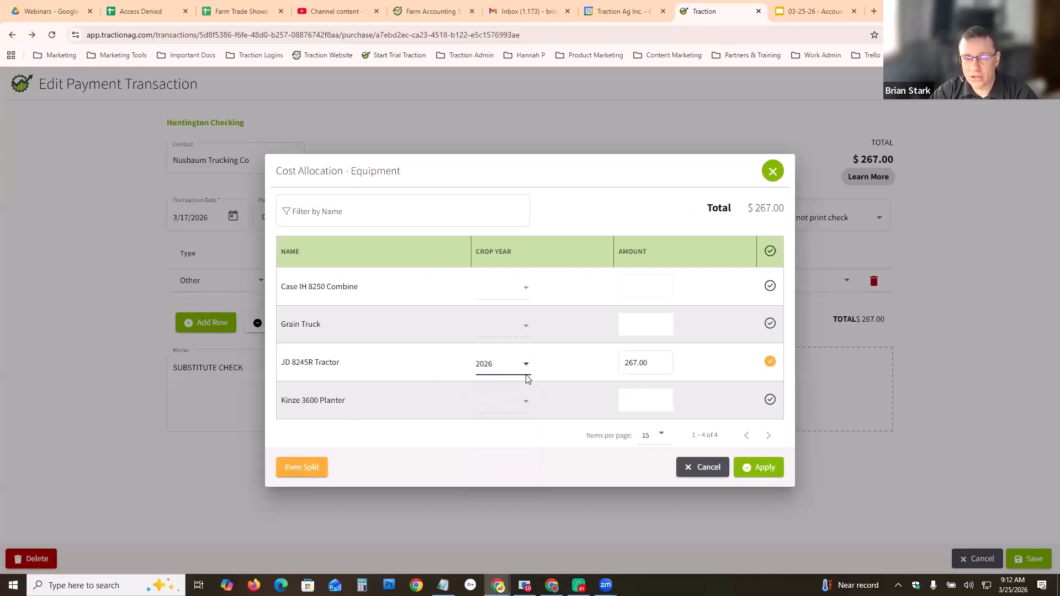
pyautogui.click(629, 363)
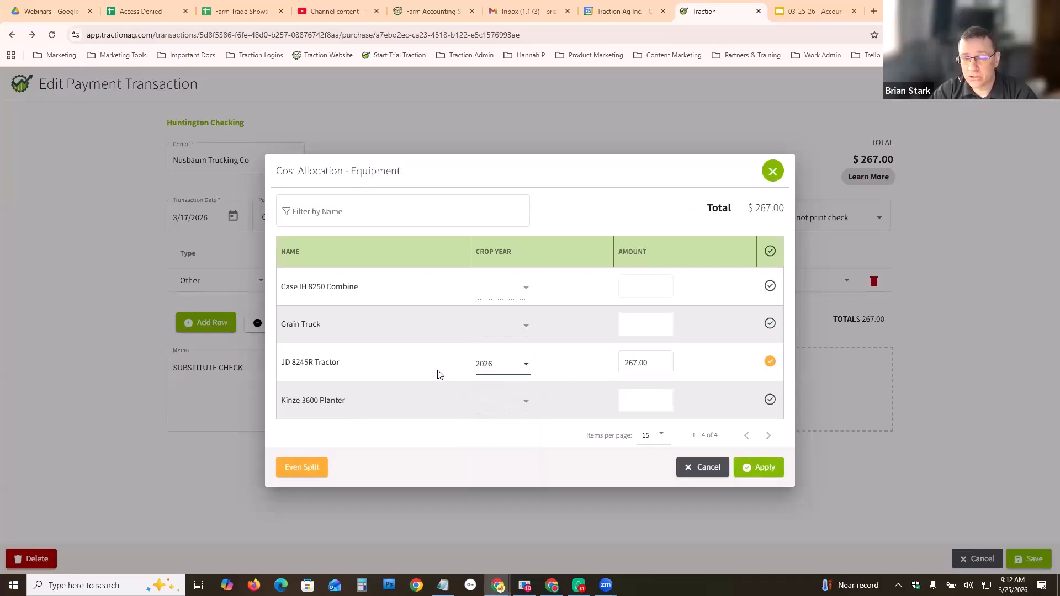
pyautogui.click(766, 469)
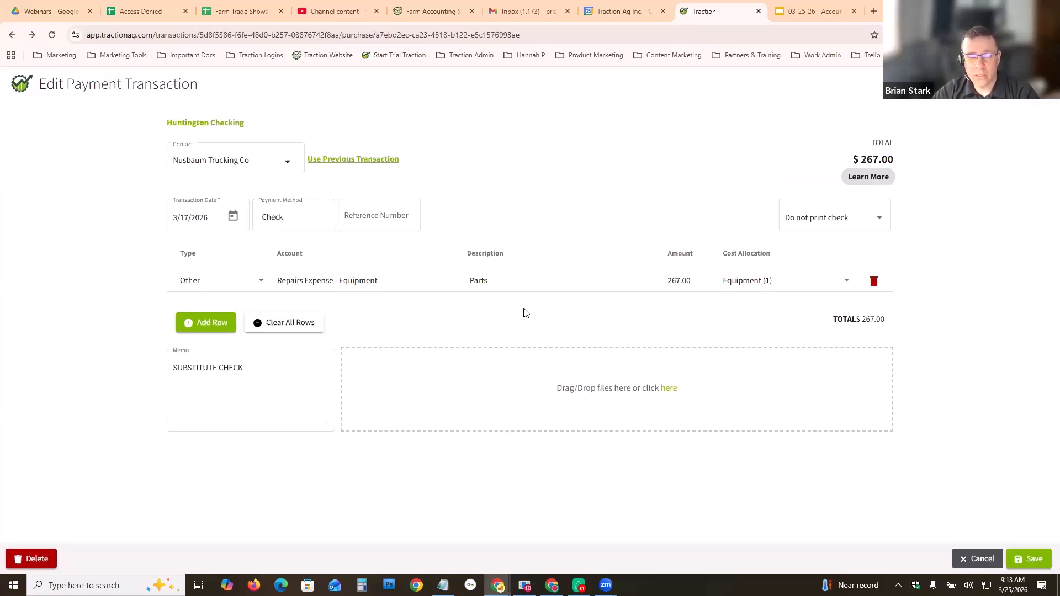
# - Replace the transaction memo with Repairs for JD Tractor and save the payment transaction
pyautogui.click(259, 374)
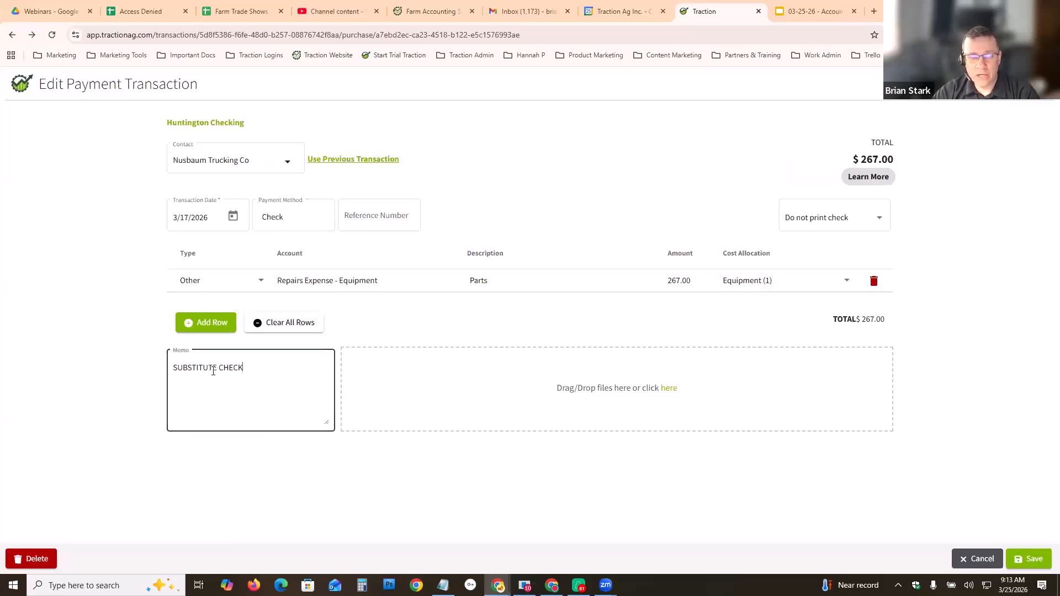
pyautogui.moveTo(248, 368); pyautogui.dragTo(167, 369)
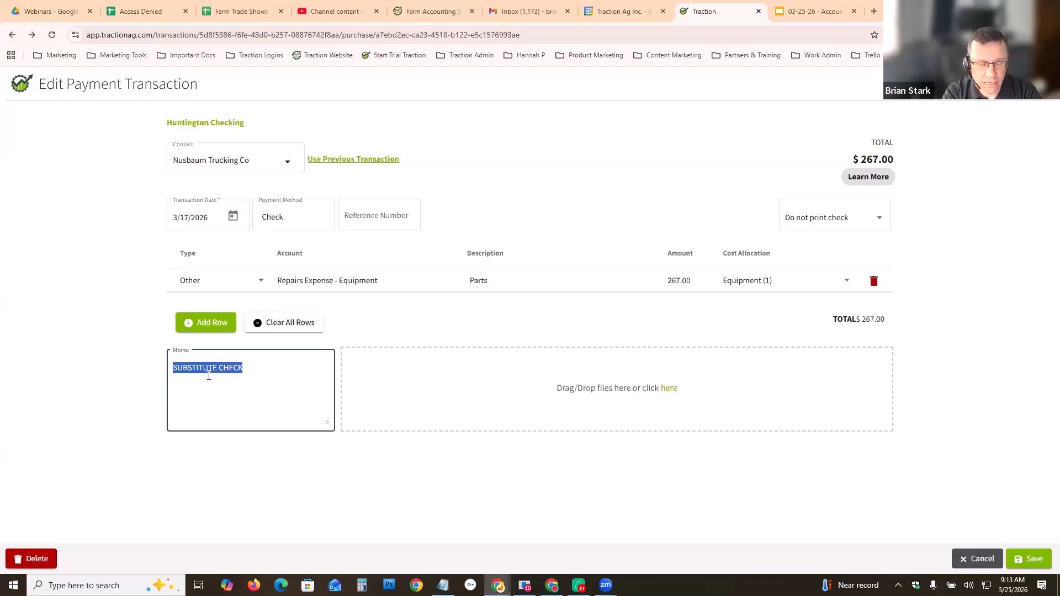
pyautogui.write('Repairs')
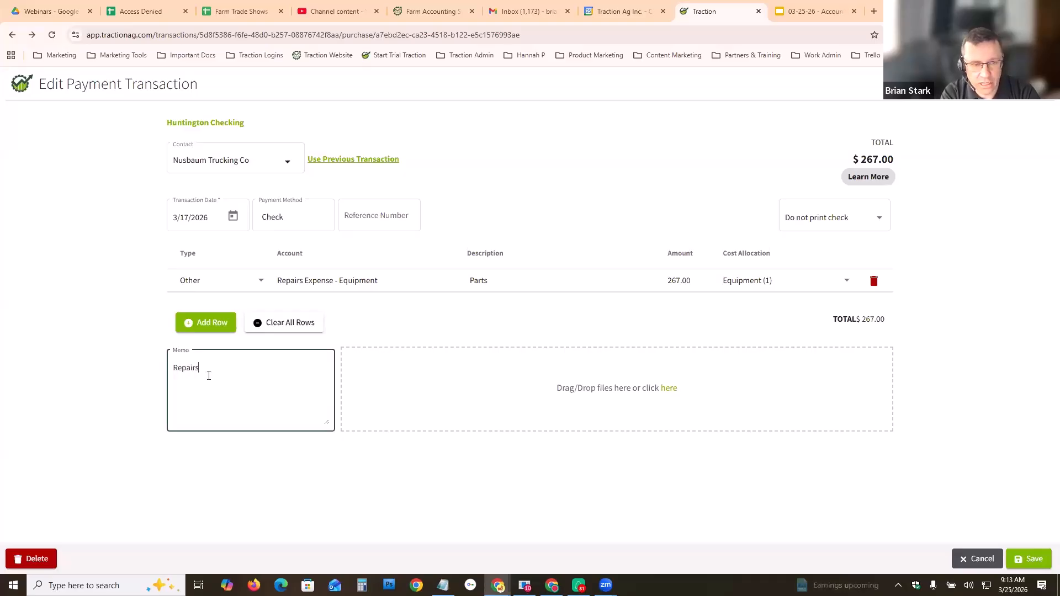
pyautogui.write(' for JD Tractor')
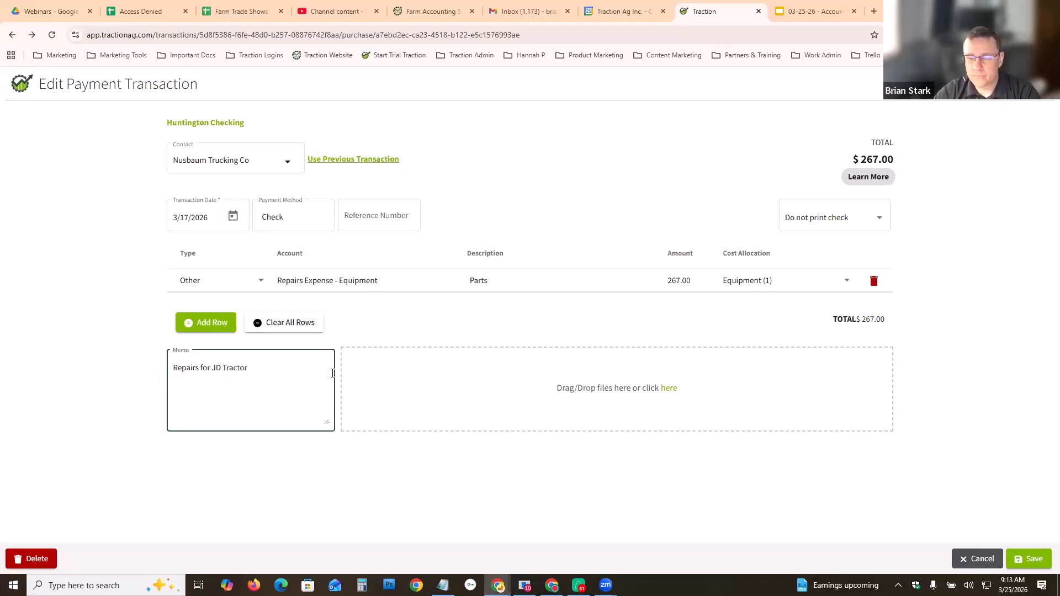
pyautogui.click(1028, 559)
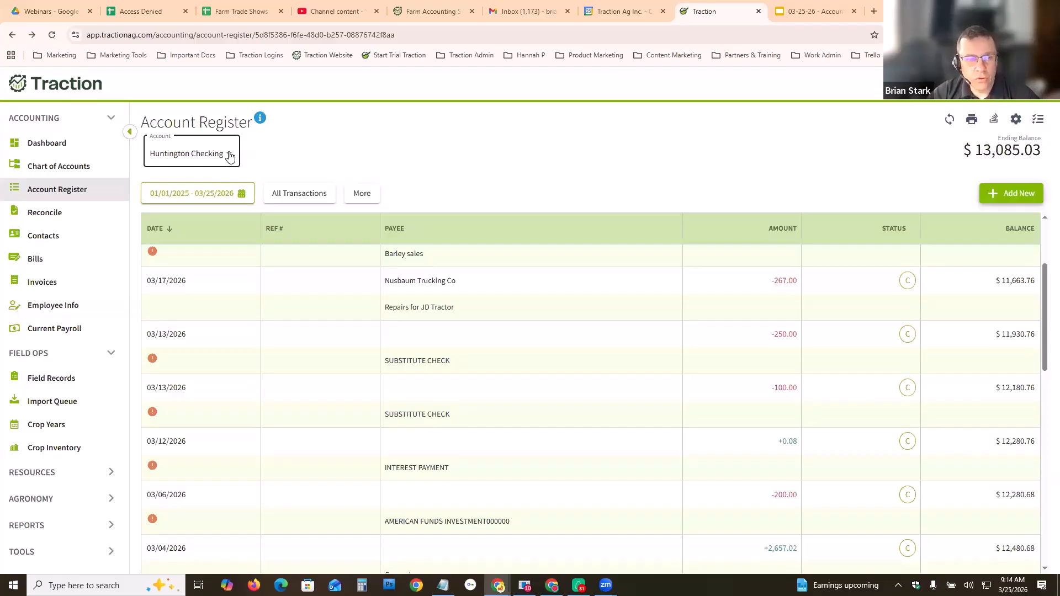
# - Open the Chart of Accounts for Traction Farms LLC and browse the Revenue accounts
pyautogui.click(47, 169)
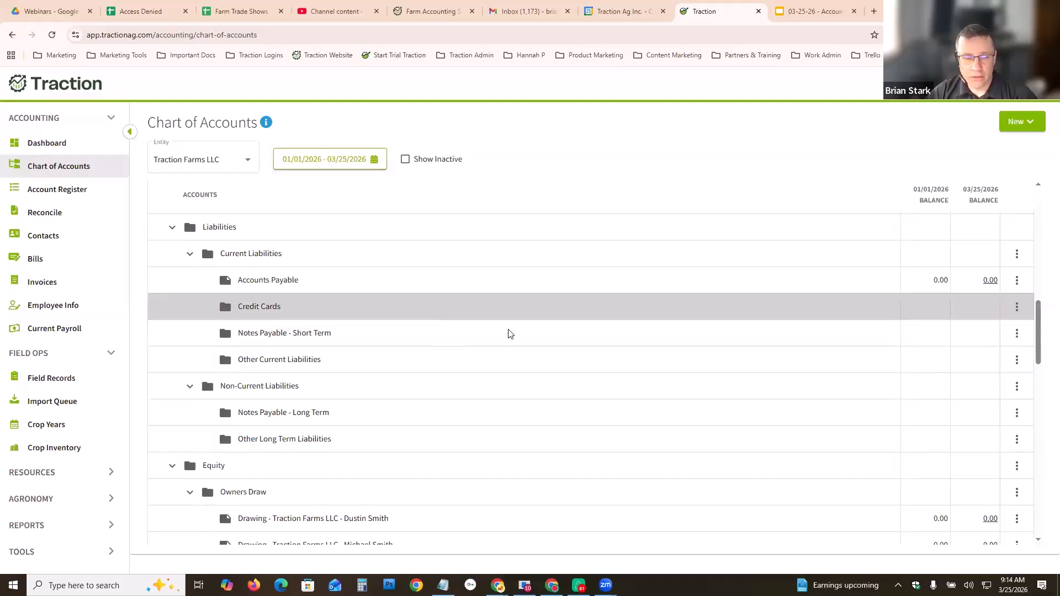
pyautogui.scroll(-3, 541, 347)
pyautogui.scroll(-6, 547, 370)
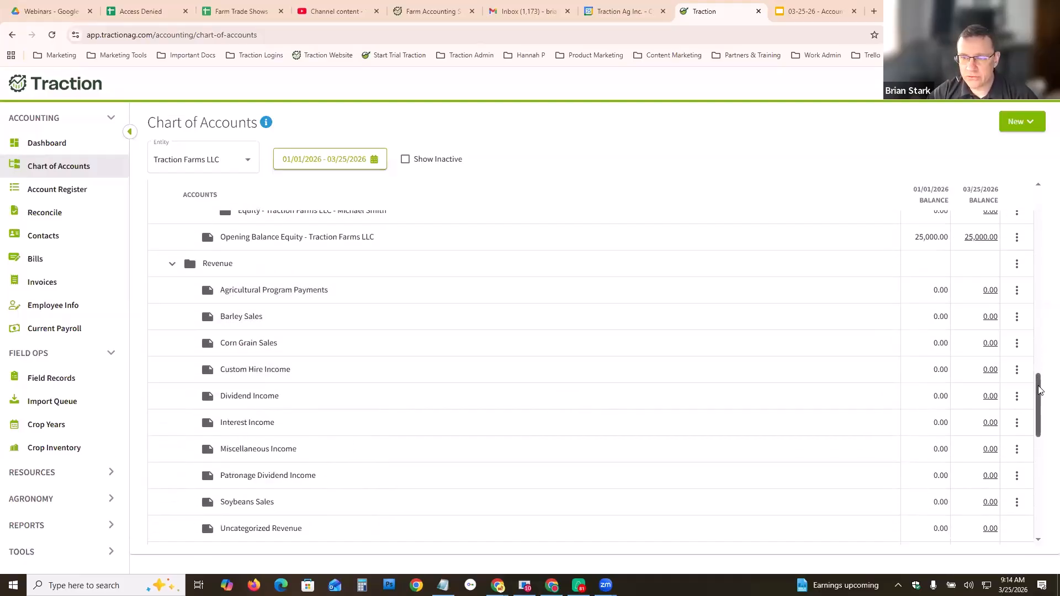
pyautogui.scroll(1, 1040, 390)
pyautogui.click(251, 163)
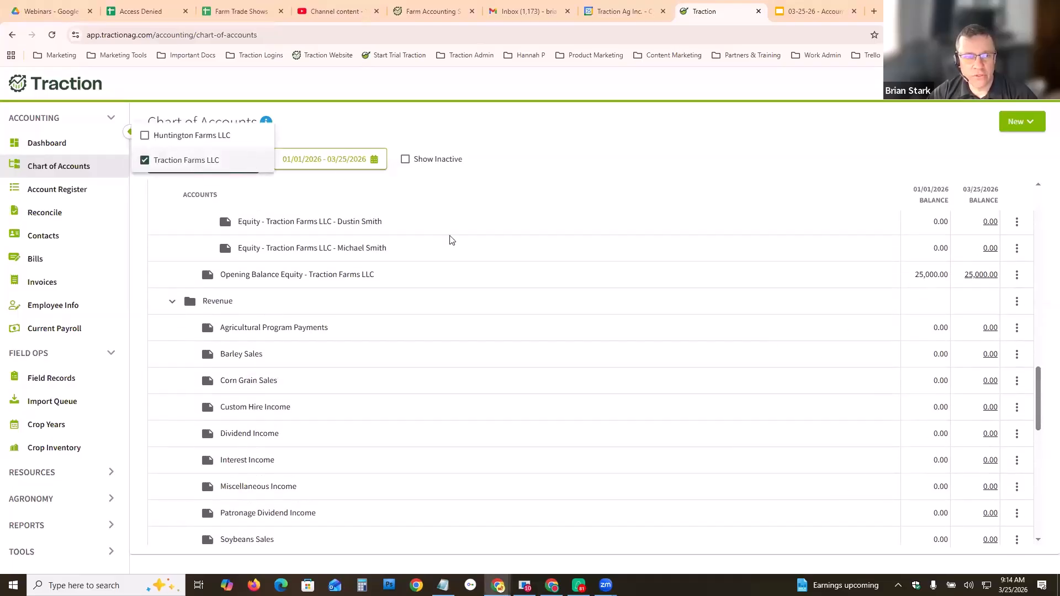
pyautogui.click(591, 207)
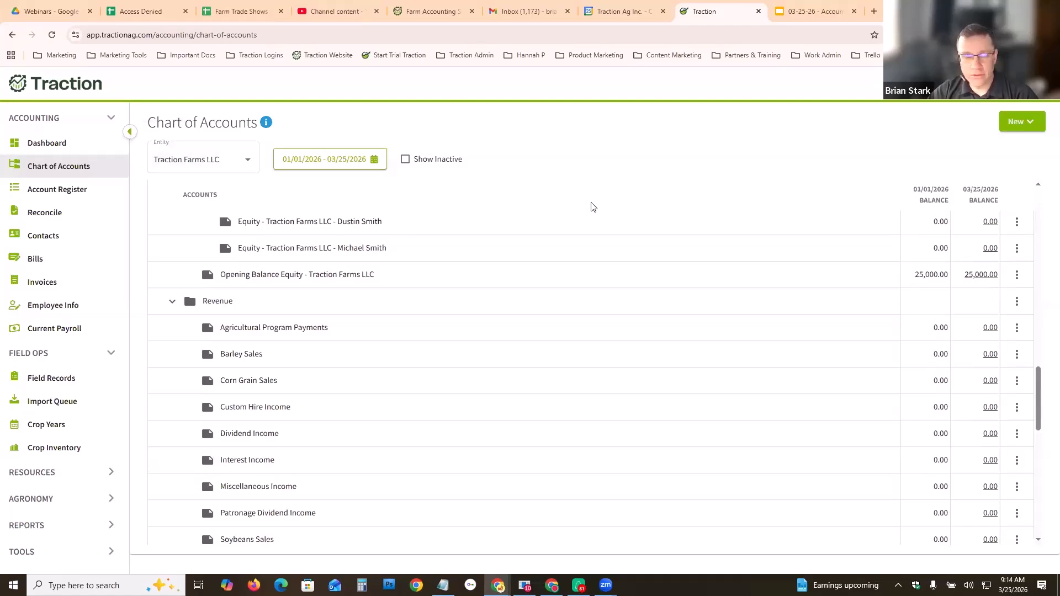
pyautogui.scroll(-1, 579, 309)
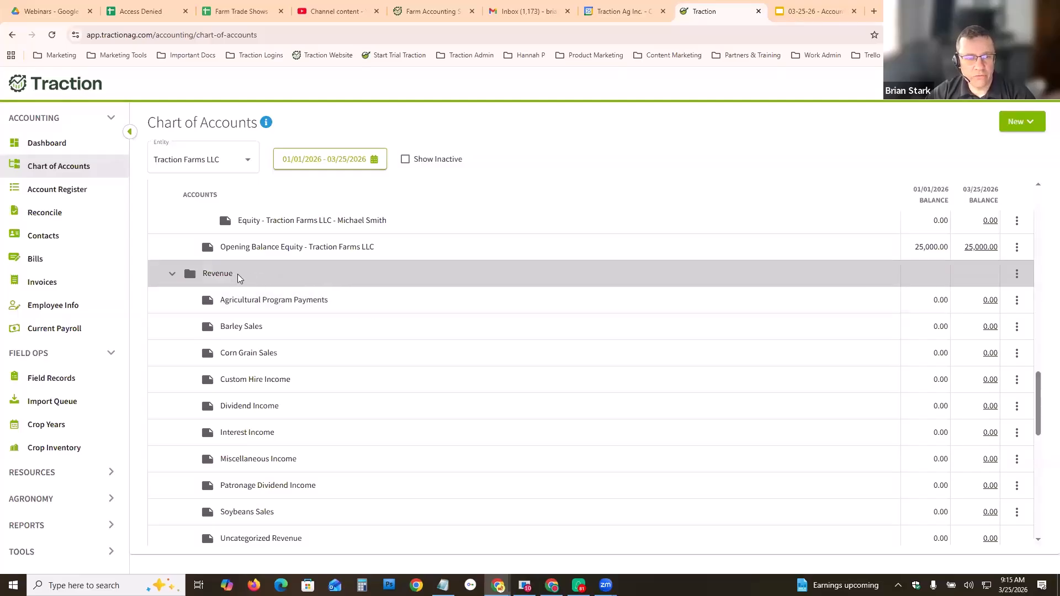
pyautogui.scroll(-3, 351, 369)
pyautogui.scroll(2, 355, 378)
pyautogui.scroll(-1, 347, 333)
pyautogui.moveTo(1036, 420); pyautogui.dragTo(1034, 386)
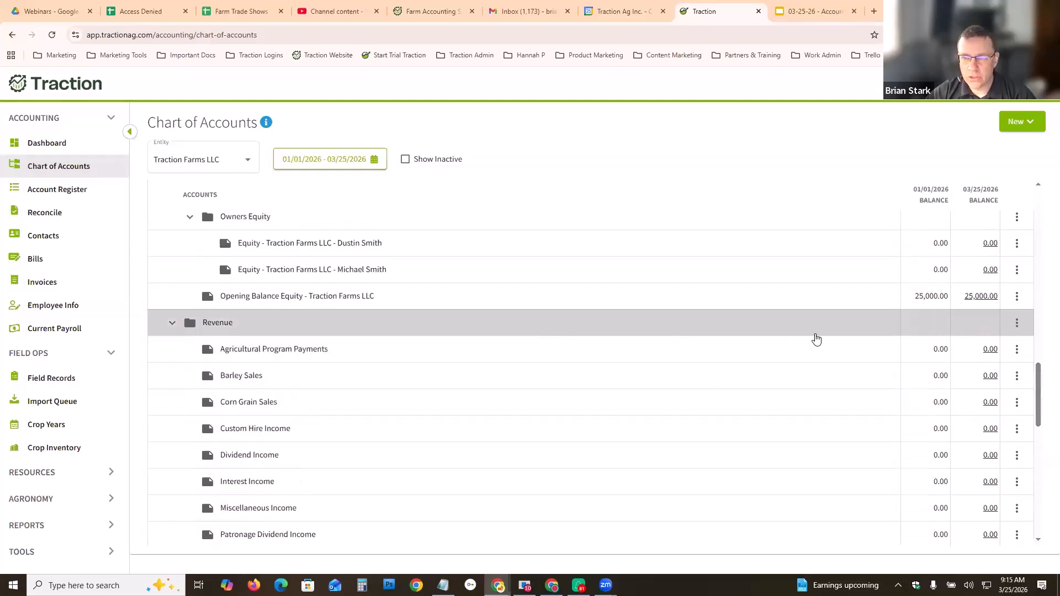
# - Add a subheading named Crop Sales under the Revenue heading
pyautogui.click(1017, 327)
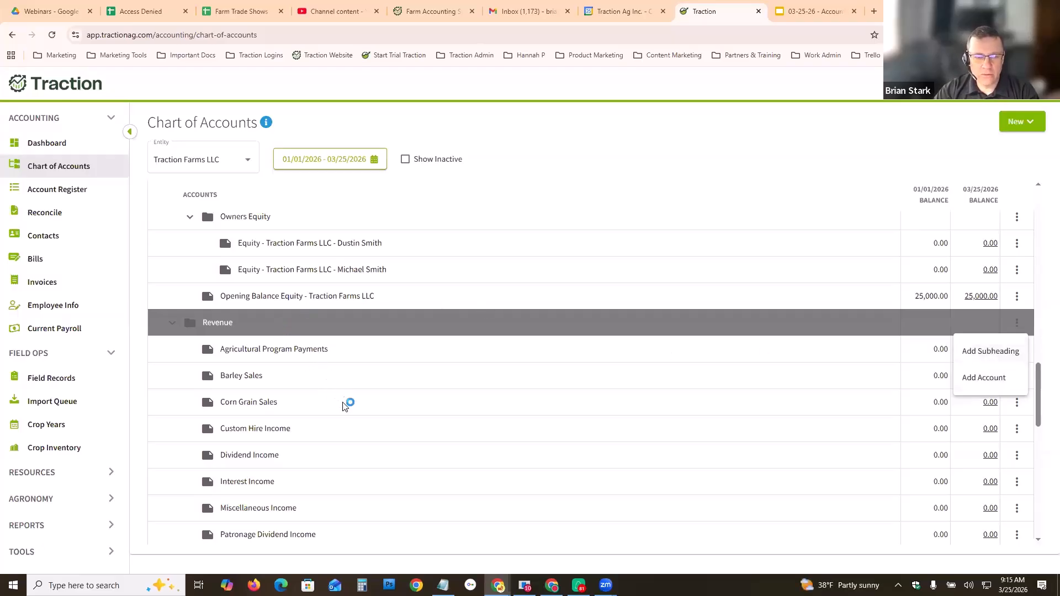
pyautogui.moveTo(1039, 392); pyautogui.dragTo(1042, 411)
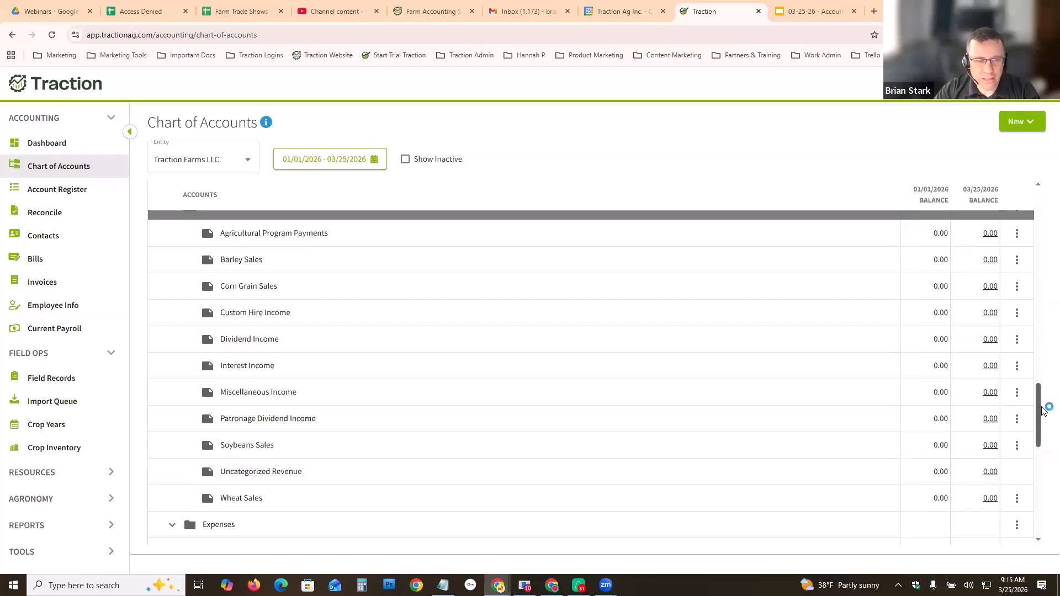
pyautogui.moveTo(1043, 411); pyautogui.dragTo(1042, 397)
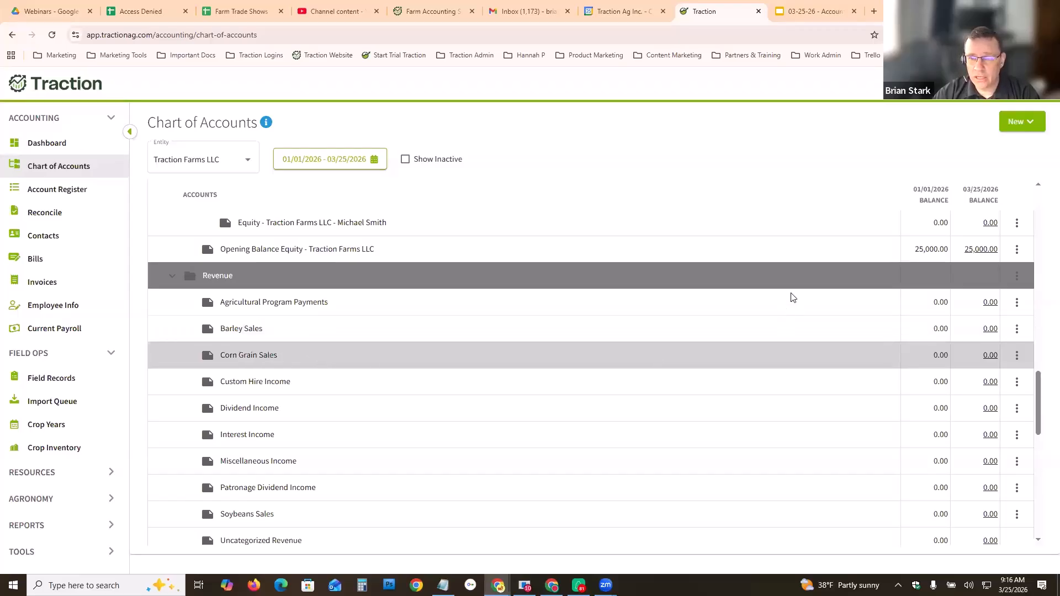
pyautogui.click(1018, 277)
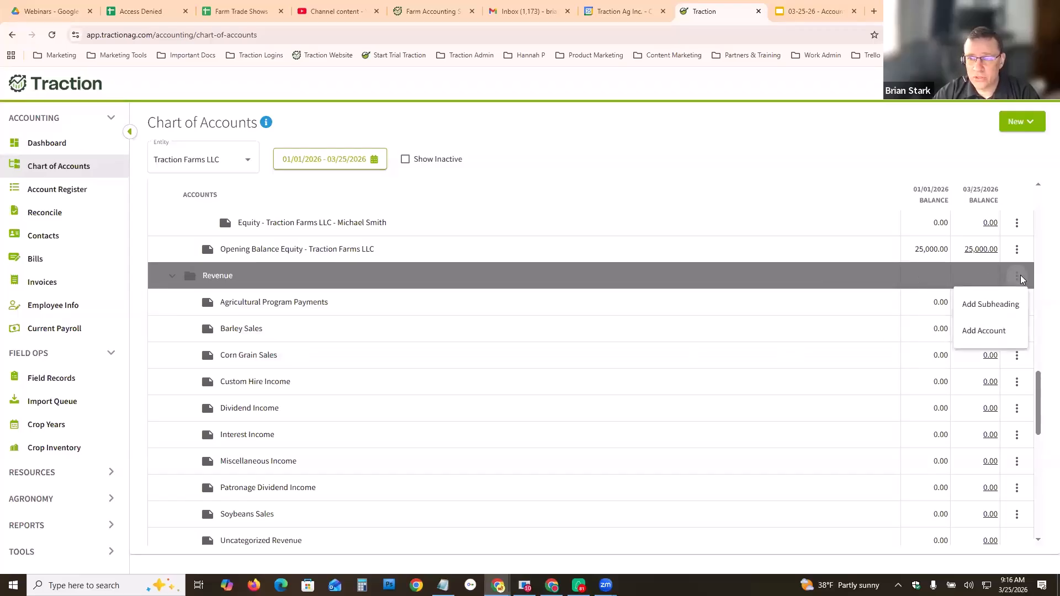
pyautogui.click(986, 305)
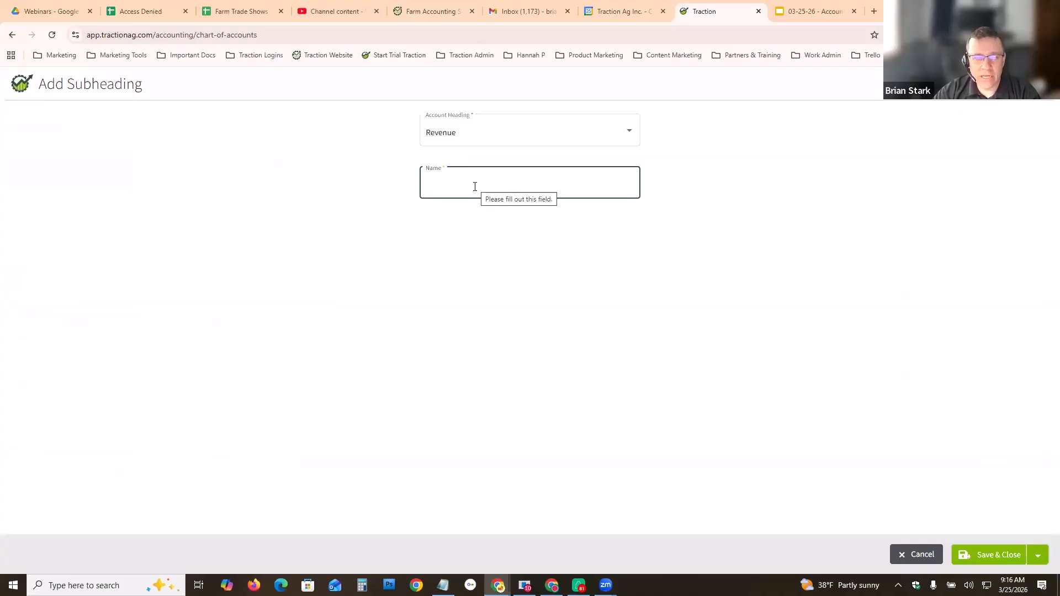
pyautogui.write('Cro')
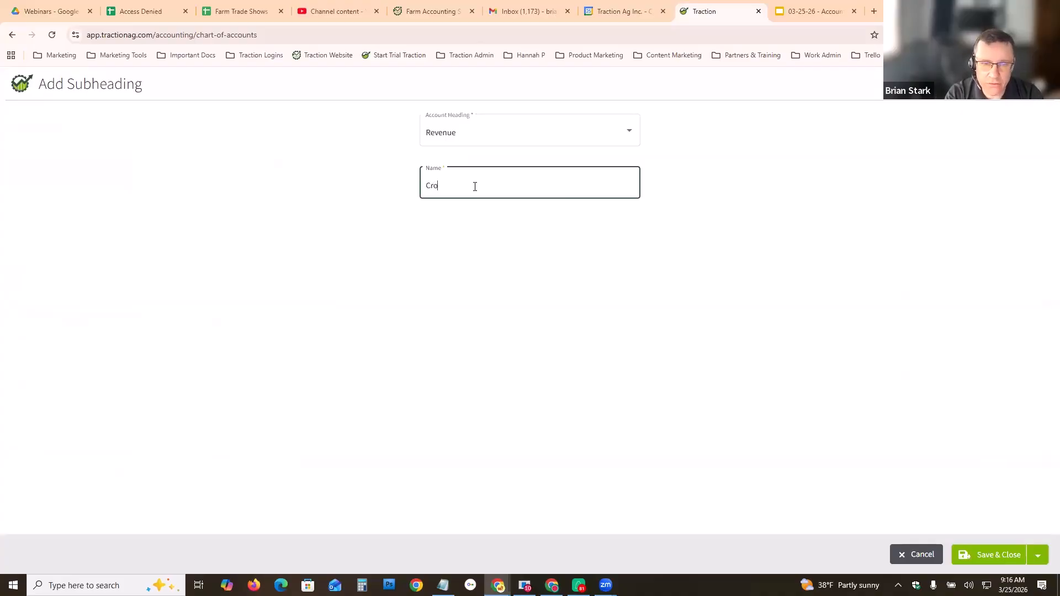
pyautogui.write('p Sals')
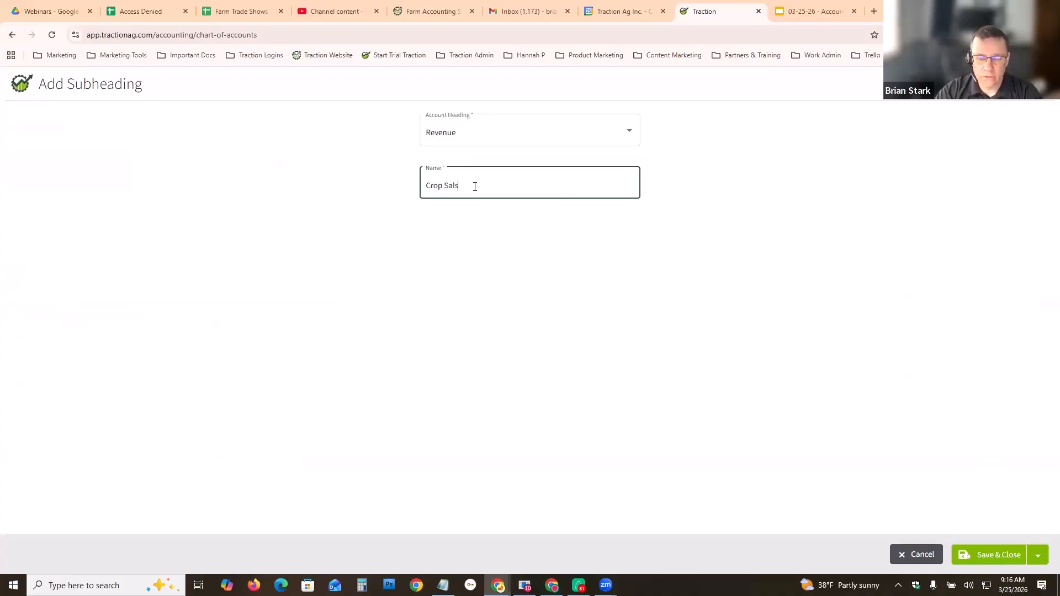
pyautogui.press('BackSpace')
pyautogui.write('es')
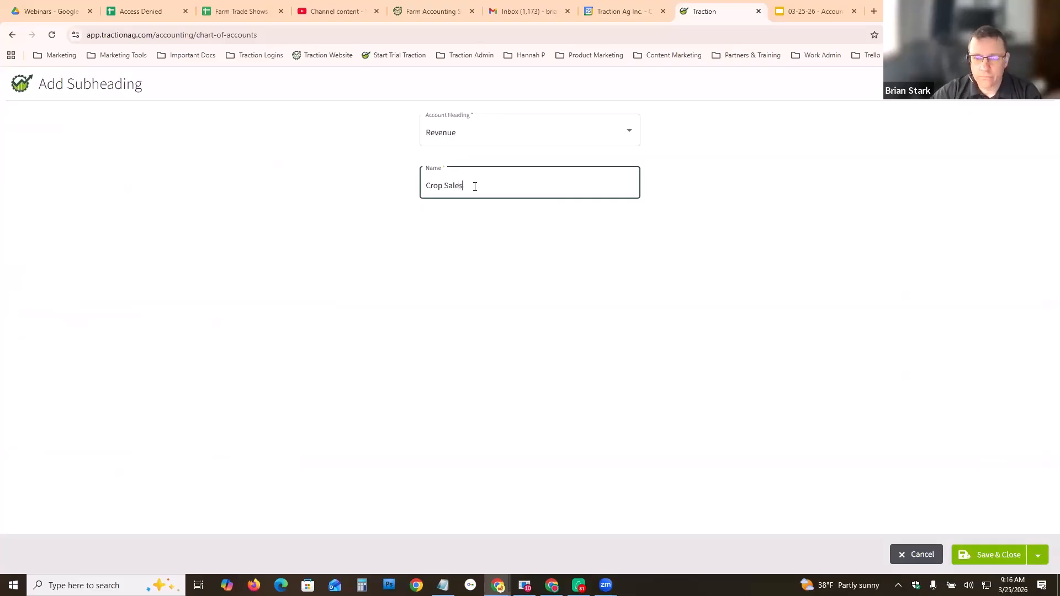
pyautogui.click(1001, 556)
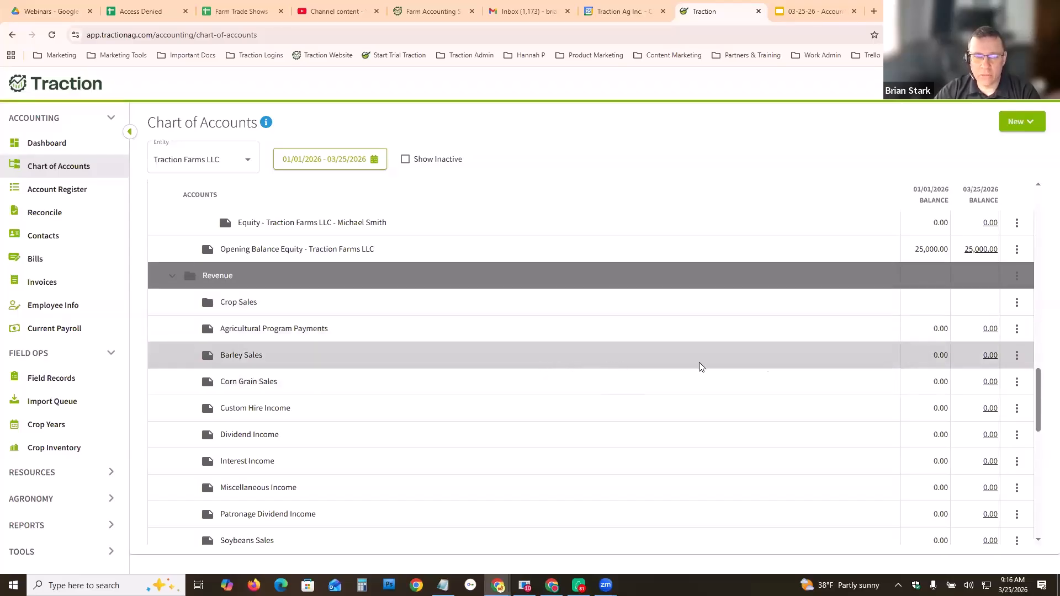
# - Edit the Barley account and place its revenue/sales account under the Crop Sales subheading
pyautogui.click(1017, 357)
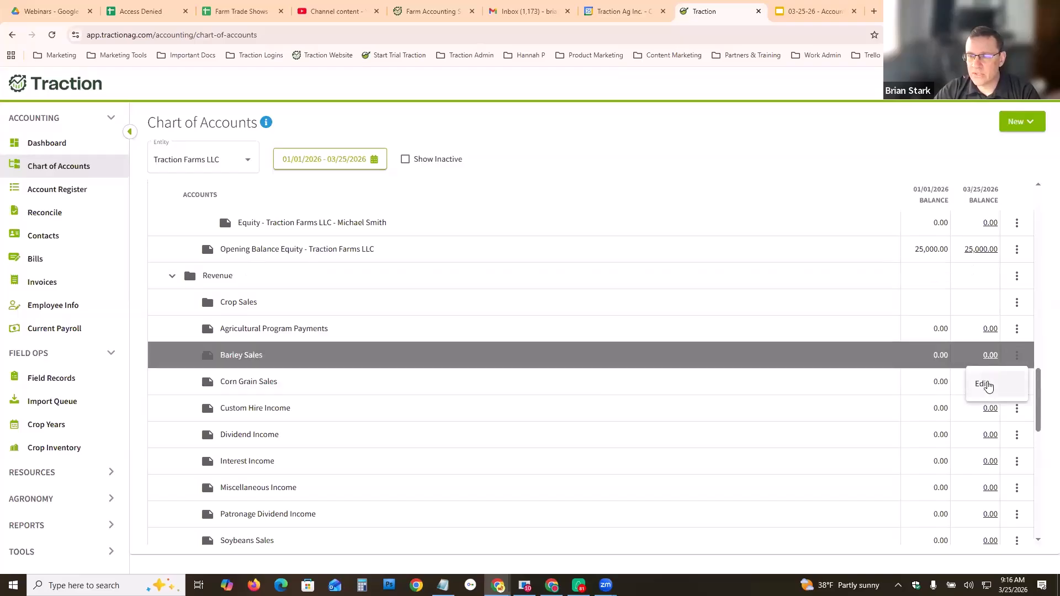
pyautogui.click(983, 384)
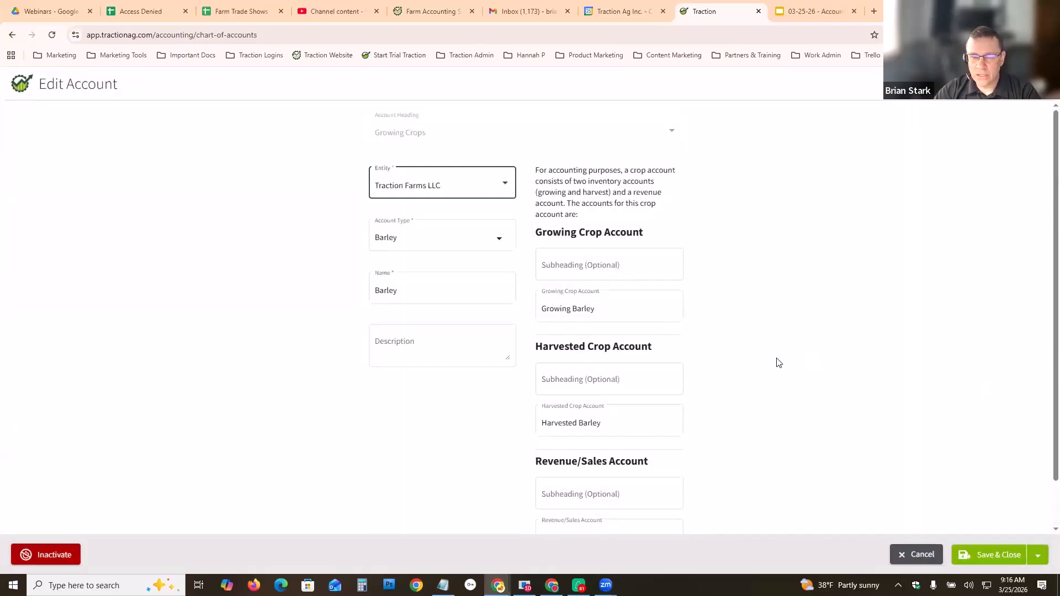
pyautogui.scroll(-1, 735, 392)
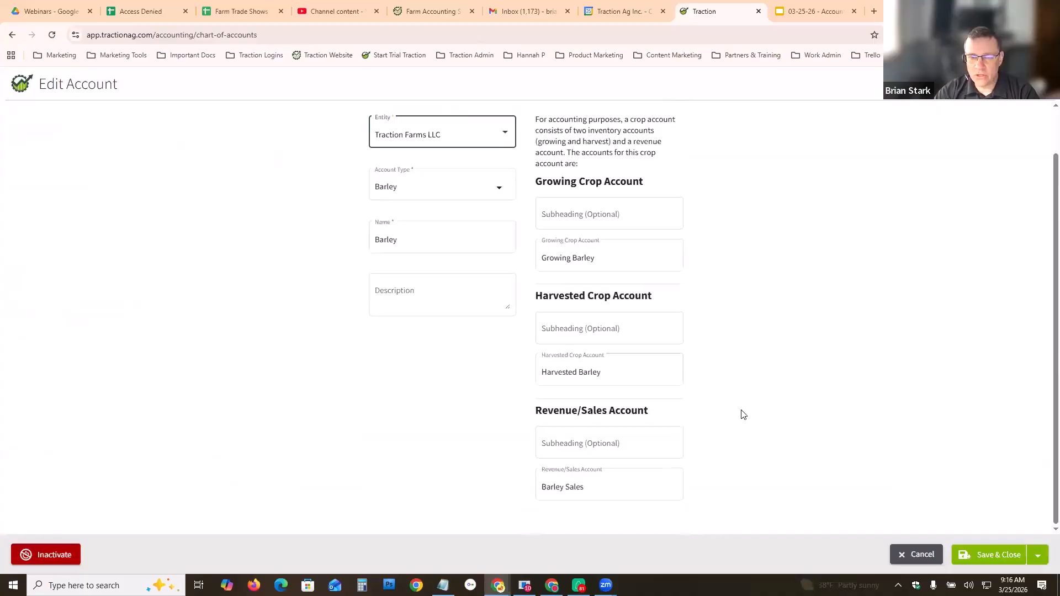
pyautogui.click(597, 445)
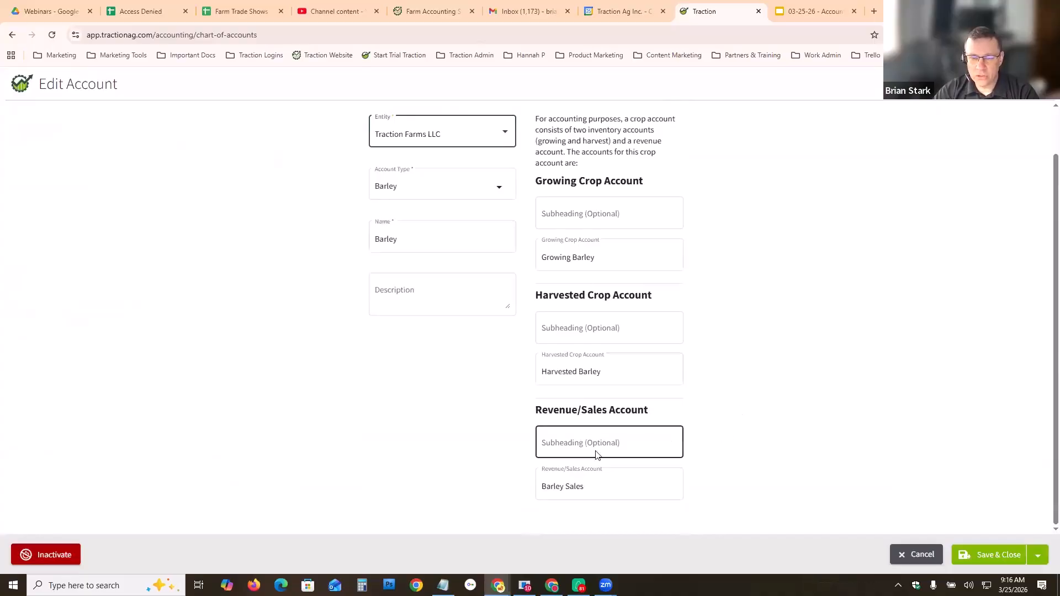
pyautogui.click(601, 445)
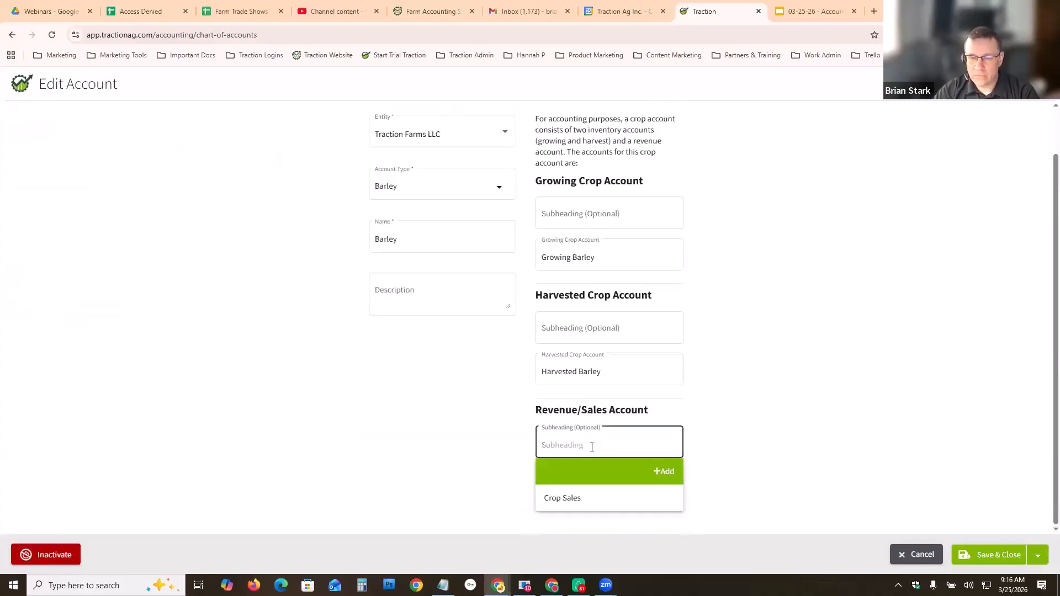
pyautogui.click(571, 500)
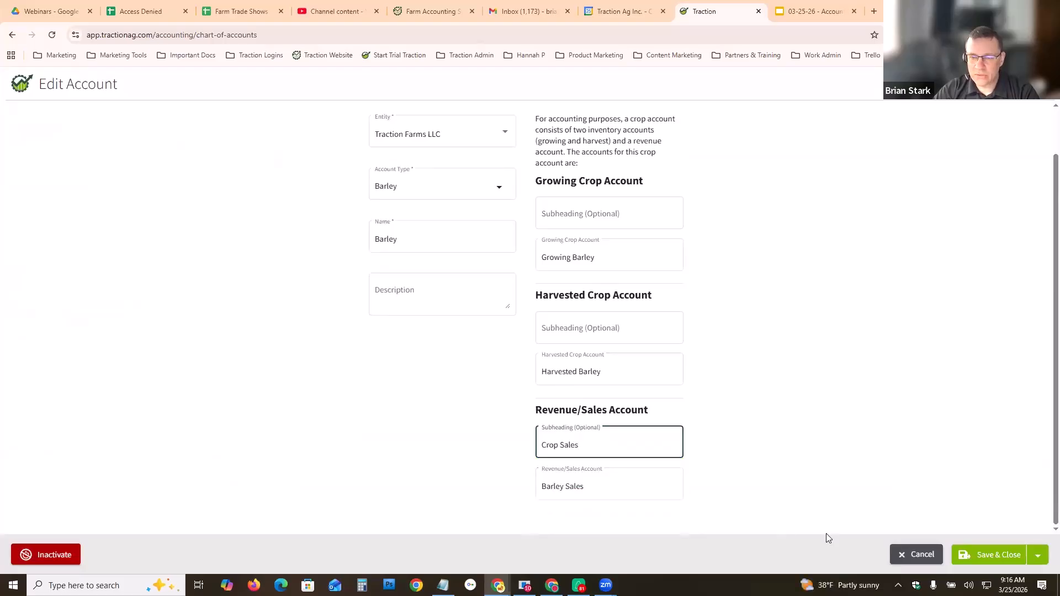
pyautogui.click(984, 557)
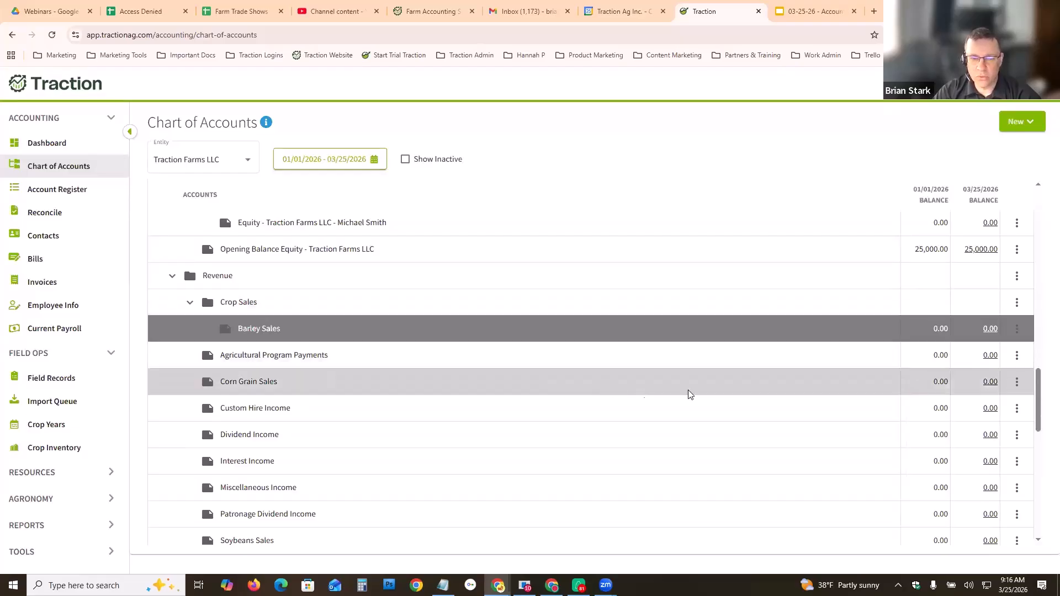
# - Edit the Corn Grain account and place its revenue/sales account under the Crop Sales subheading
pyautogui.click(1016, 383)
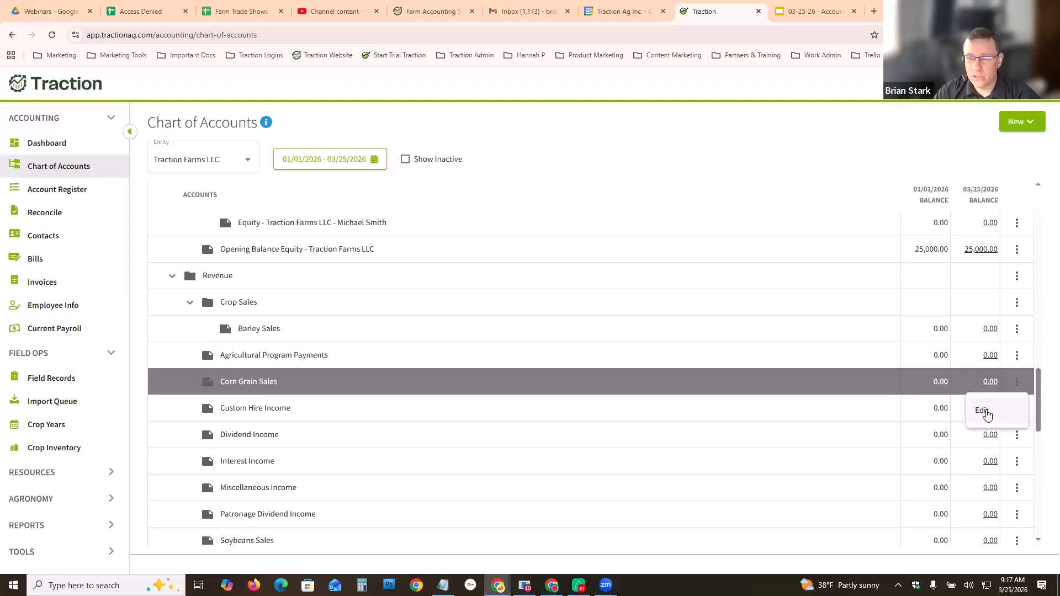
pyautogui.click(986, 413)
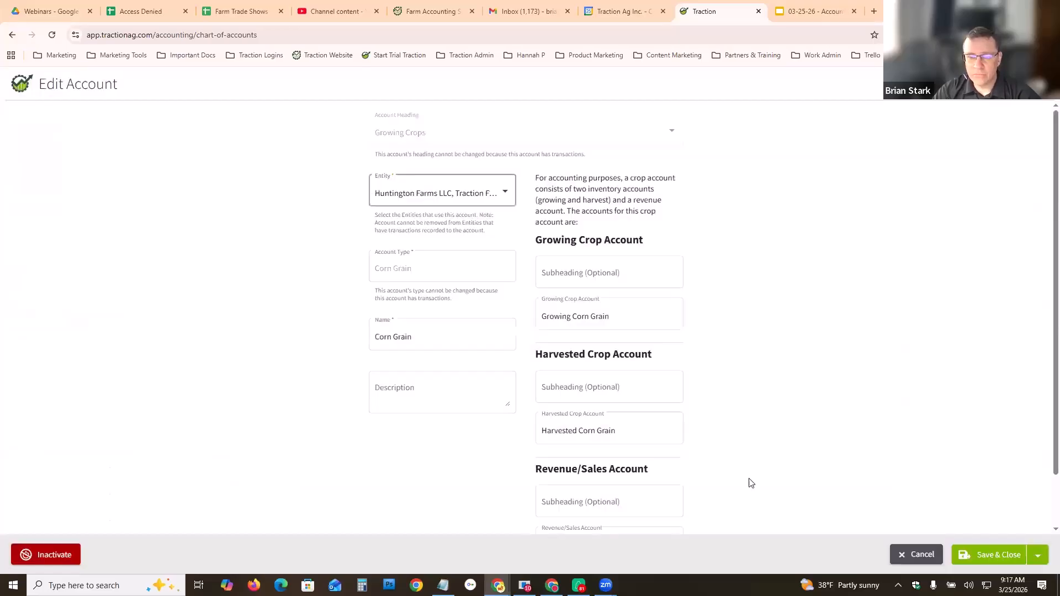
pyautogui.click(653, 501)
pyautogui.click(563, 557)
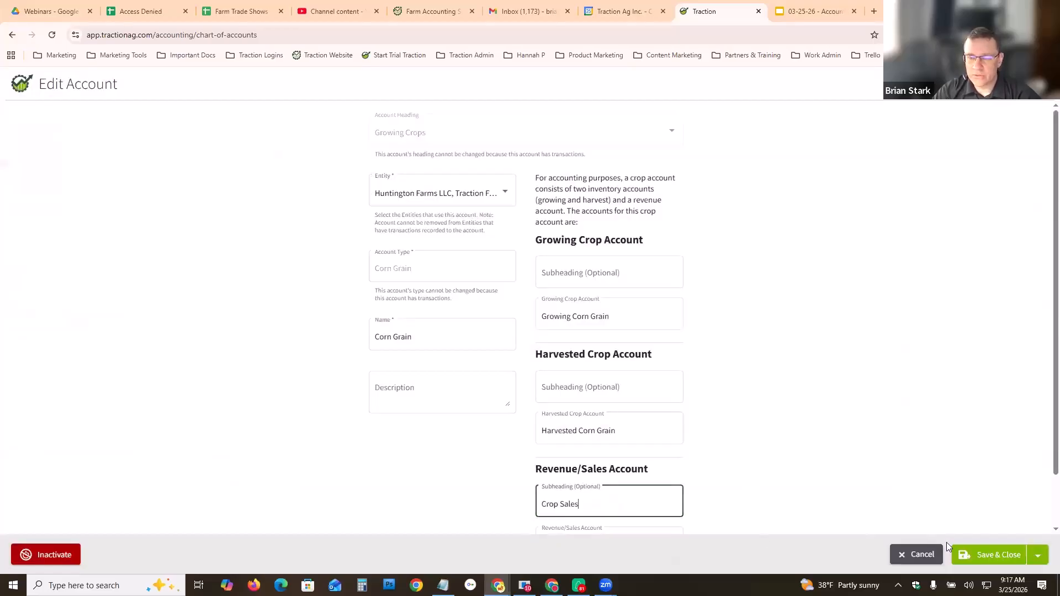
pyautogui.click(986, 555)
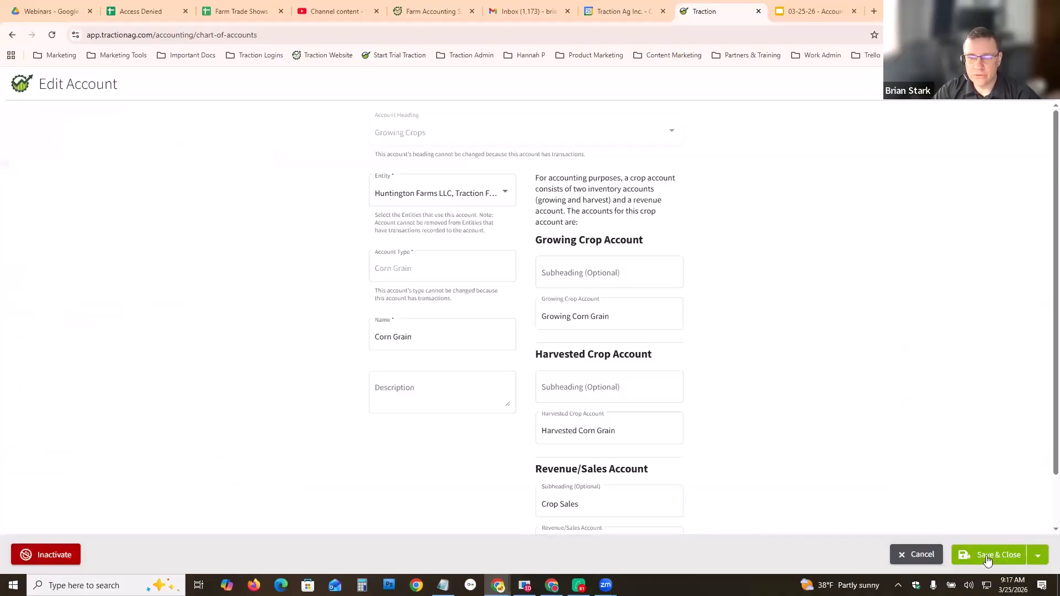
# - Edit the Soybeans account and place its revenue/sales account under the Crop Sales subheading
pyautogui.scroll(-2, 617, 435)
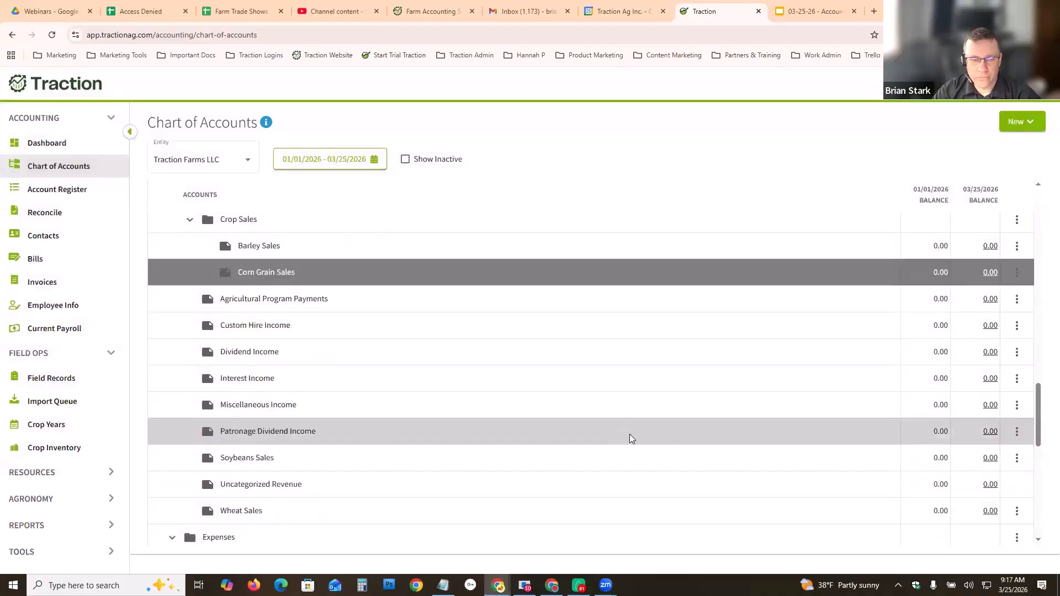
pyautogui.click(1017, 458)
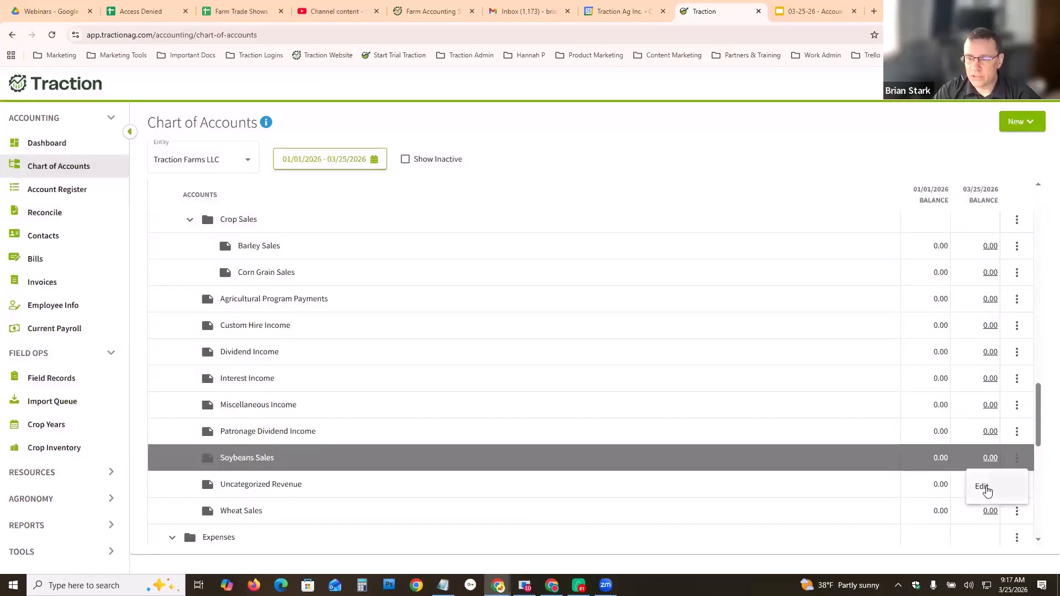
pyautogui.click(985, 488)
pyautogui.click(602, 501)
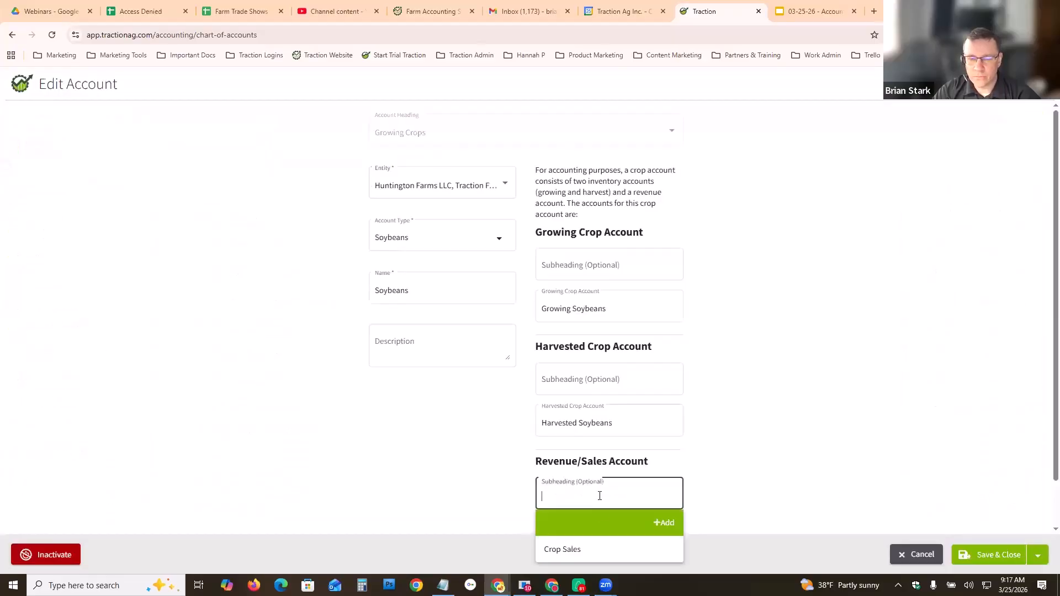
pyautogui.click(584, 551)
pyautogui.click(989, 559)
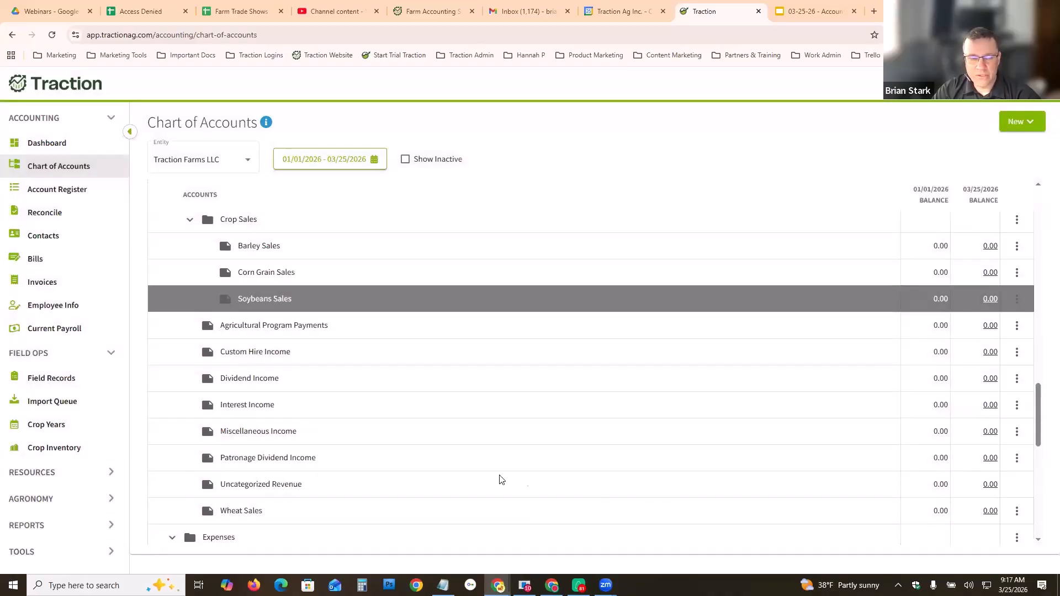
# - Edit the Wheat account and place its revenue/sales account under the Crop Sales subheading
pyautogui.click(1018, 510)
pyautogui.click(985, 540)
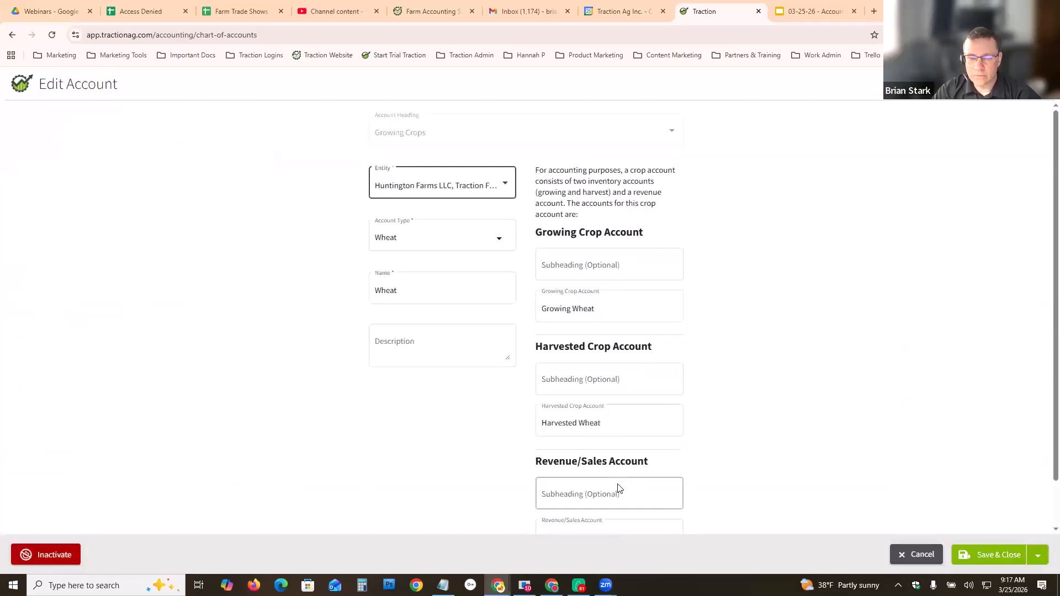
pyautogui.click(618, 488)
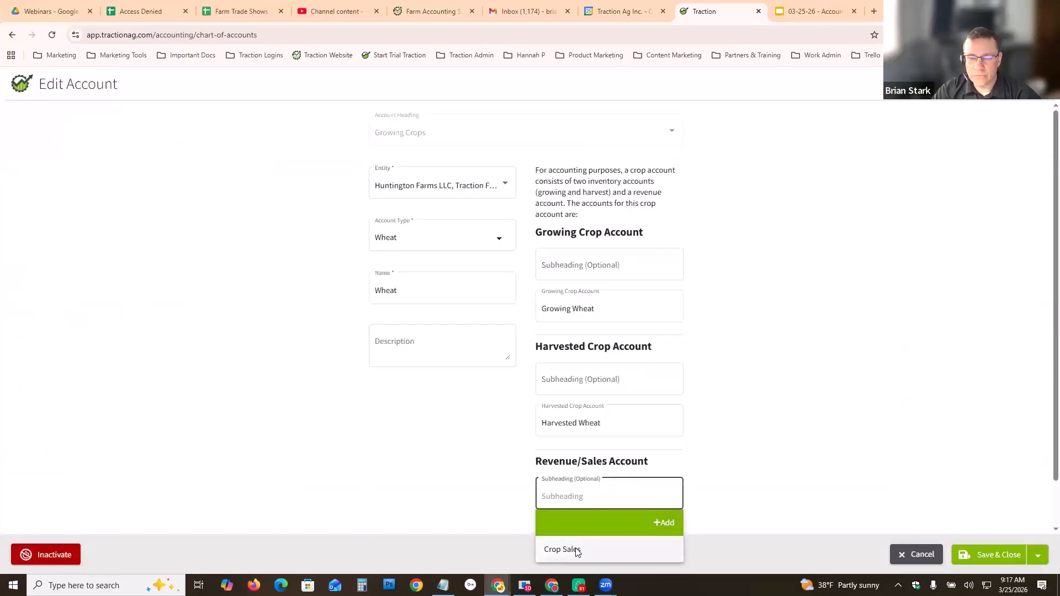
pyautogui.click(566, 549)
pyautogui.click(995, 555)
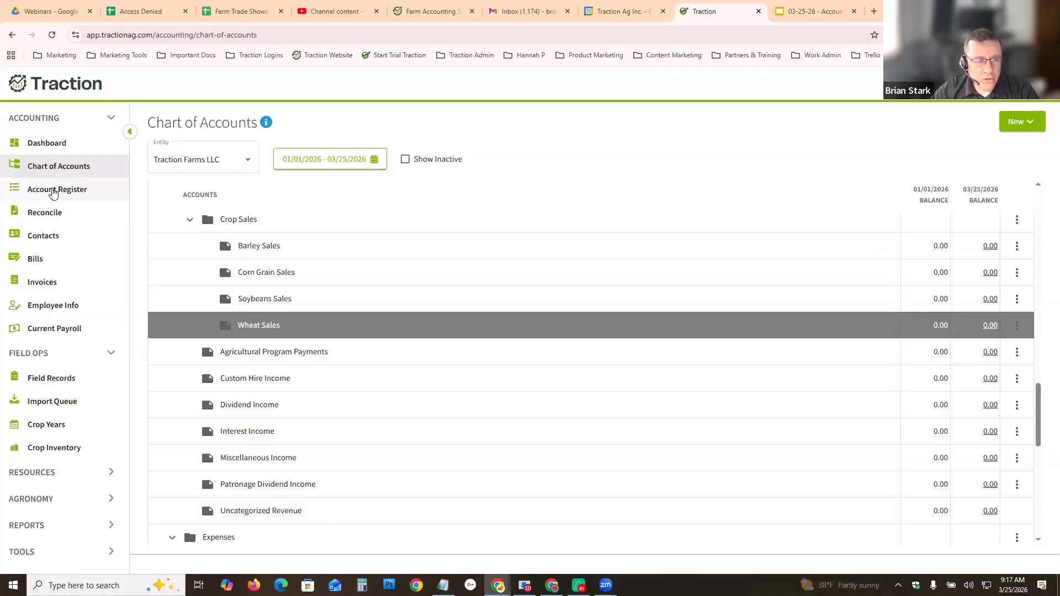
# - Review the Huntington Checking account register and the revenue accounts in the chart of accounts
pyautogui.click(54, 192)
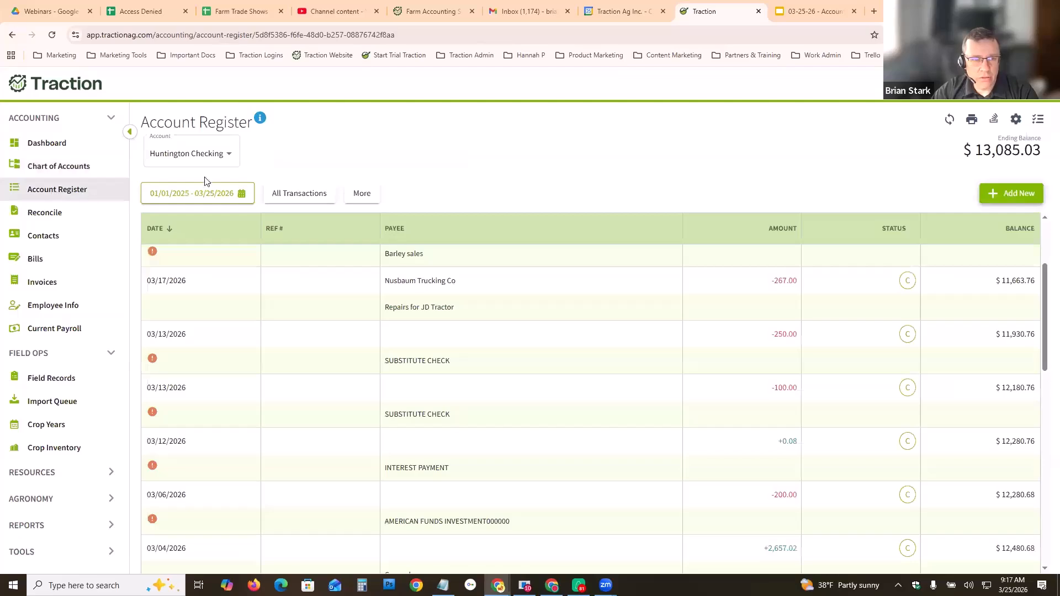
pyautogui.click(227, 158)
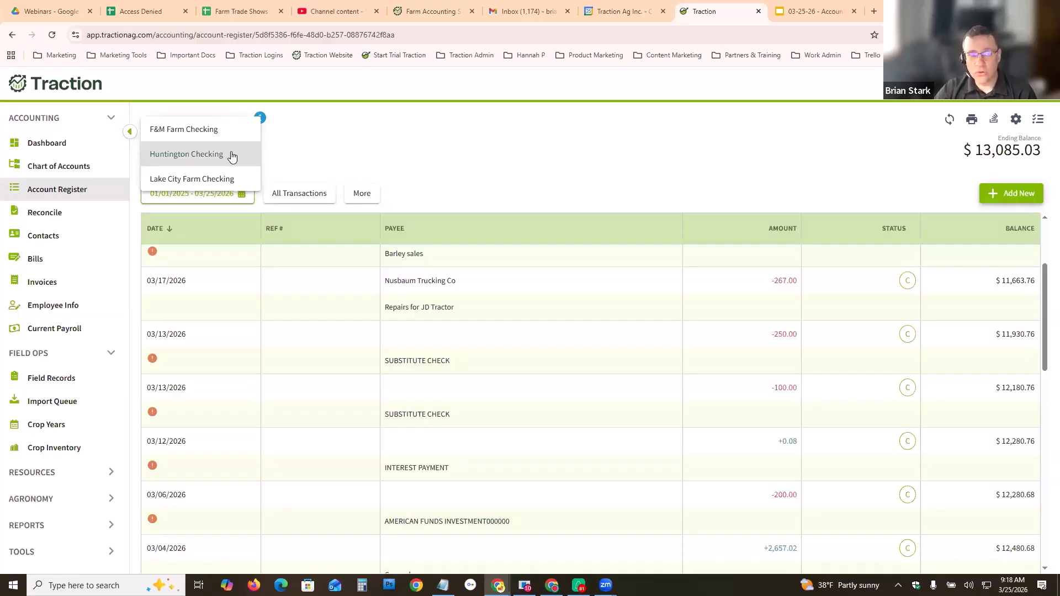
pyautogui.click(201, 157)
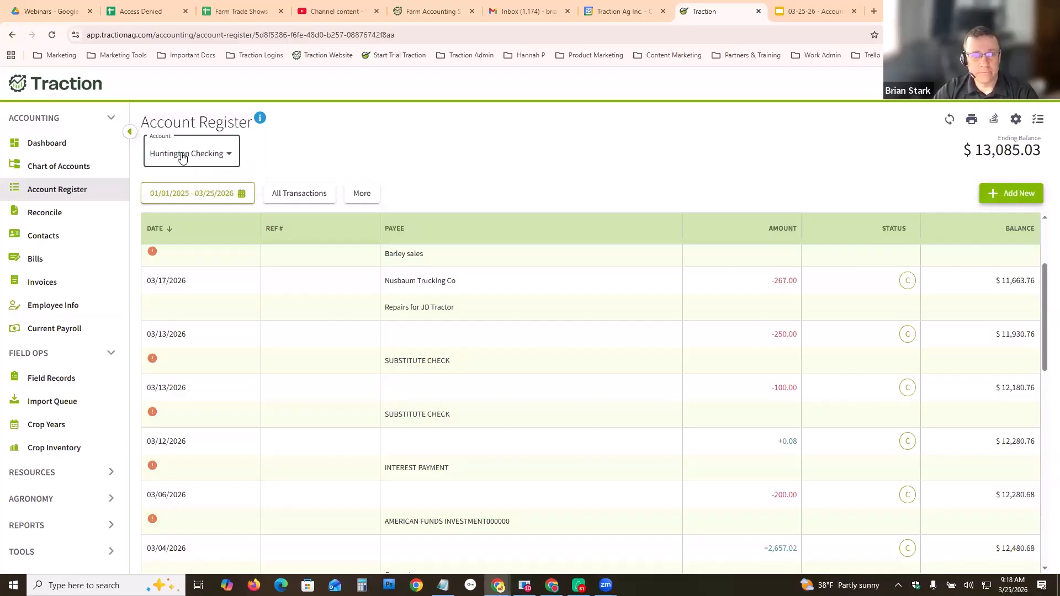
pyautogui.click(215, 155)
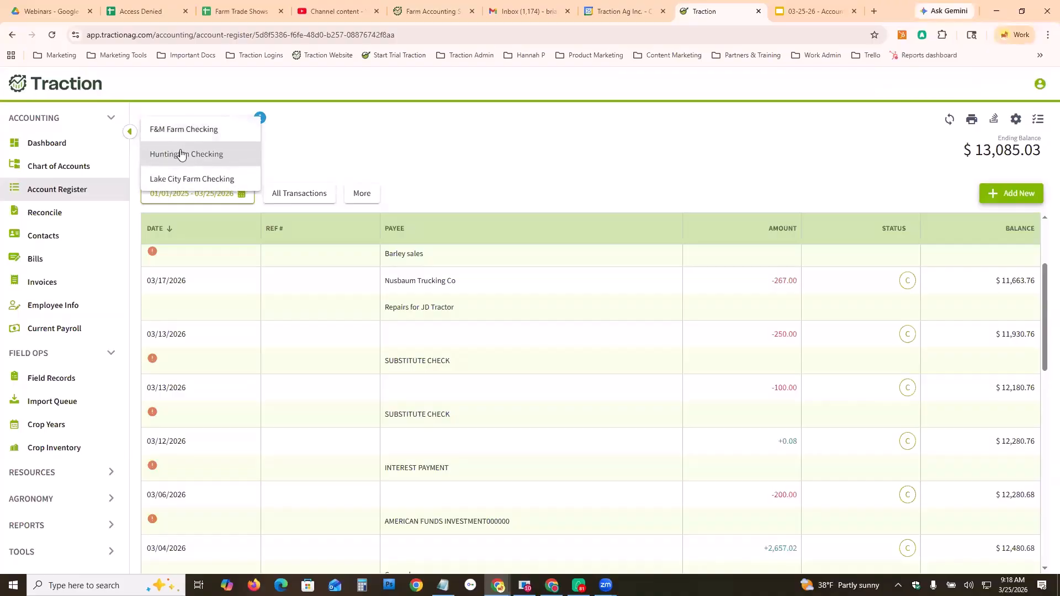
pyautogui.click(190, 154)
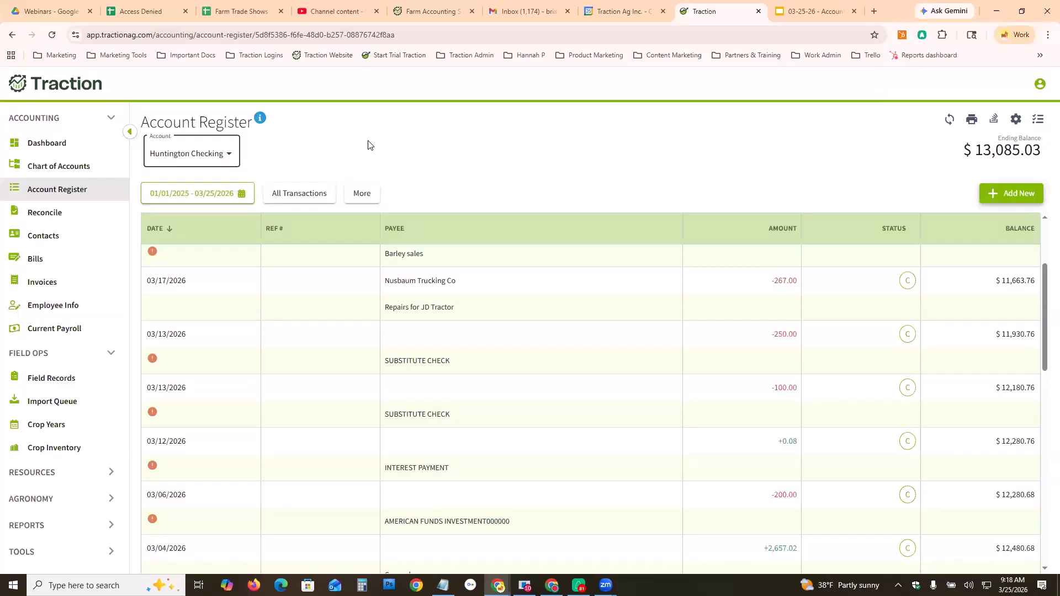
pyautogui.click(230, 157)
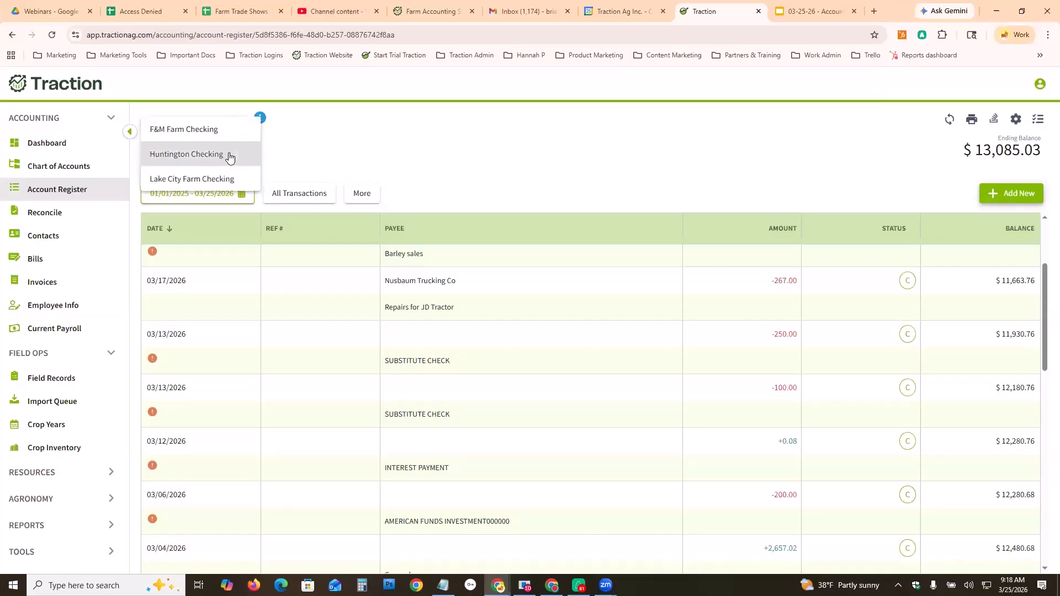
pyautogui.click(54, 171)
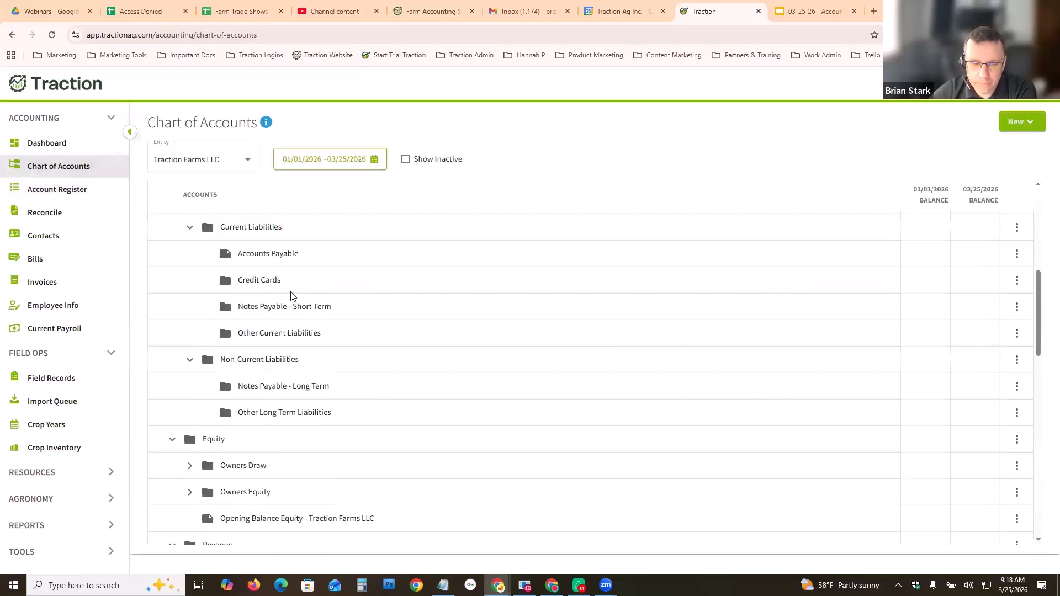
pyautogui.scroll(-3, 572, 412)
pyautogui.scroll(-3, 595, 423)
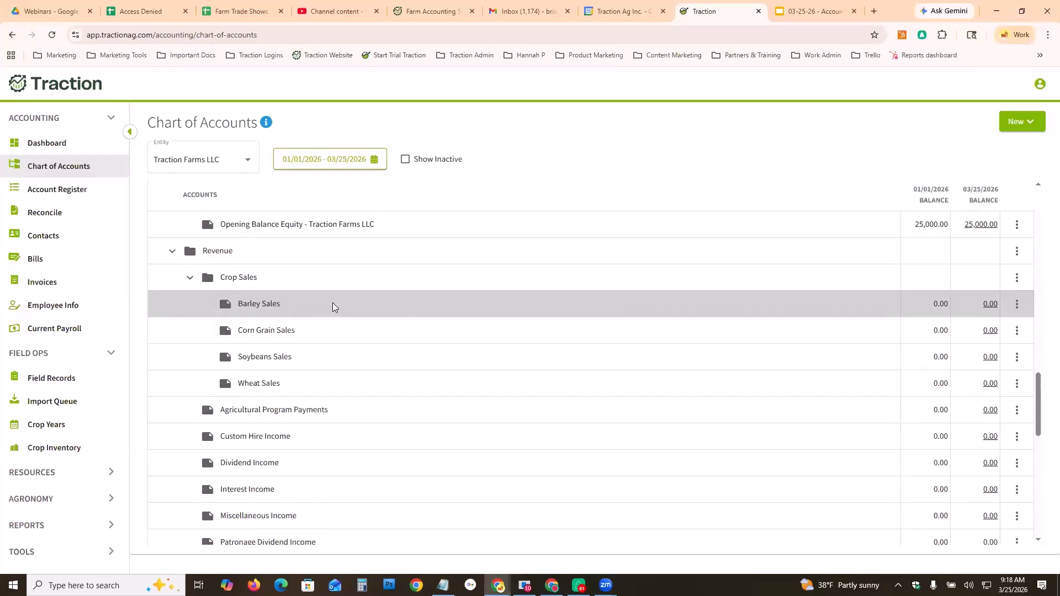
# - Open the Hake Farm Services seed purchase transaction in the Huntington Checking register and examine its memo without saving
pyautogui.click(78, 189)
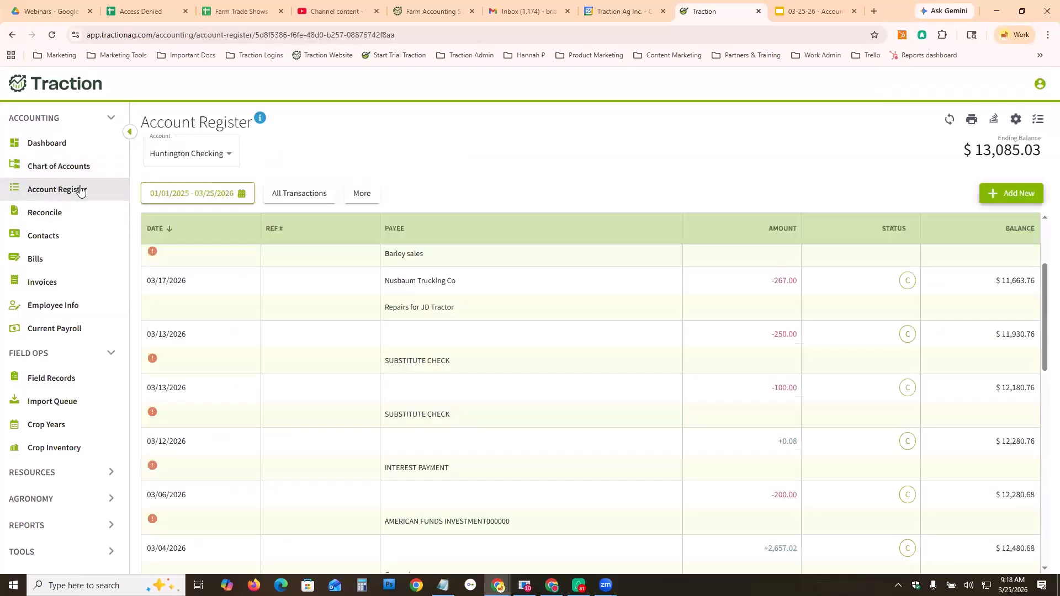
pyautogui.scroll(2, 285, 335)
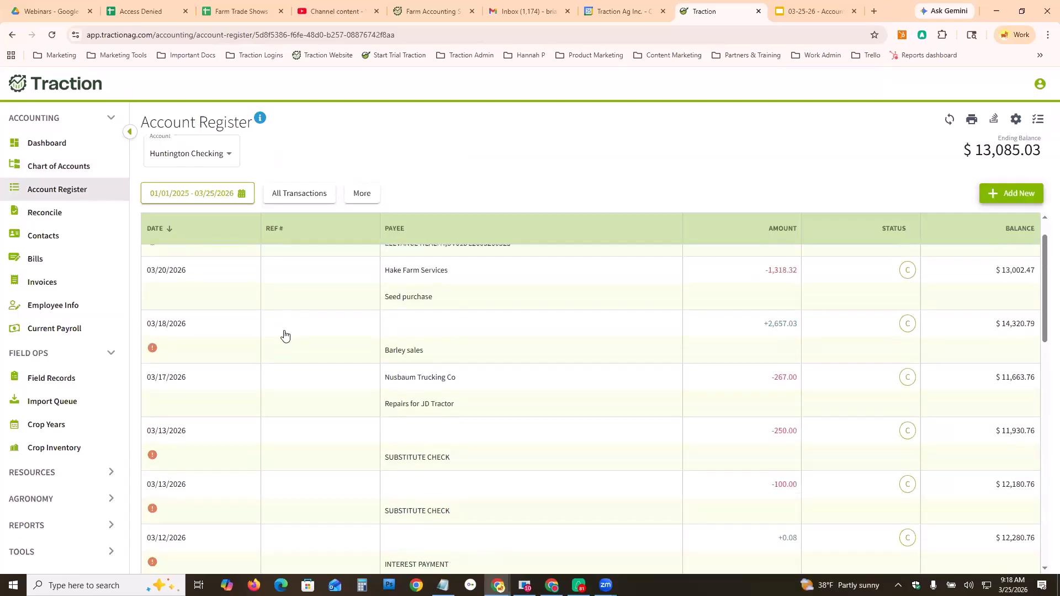
pyautogui.click(456, 299)
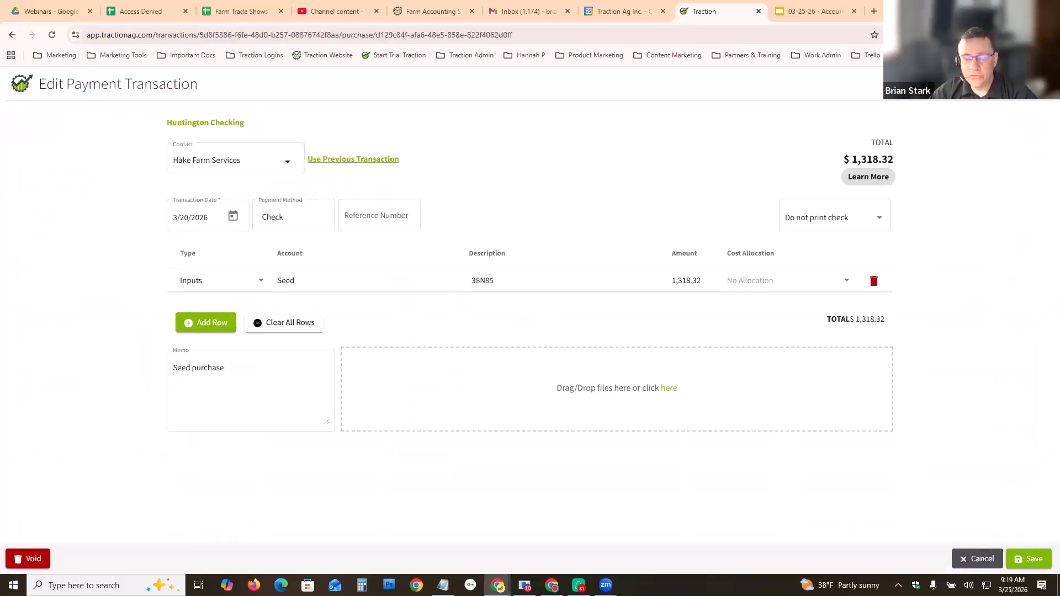
pyautogui.hotkey('alt', 'Left')
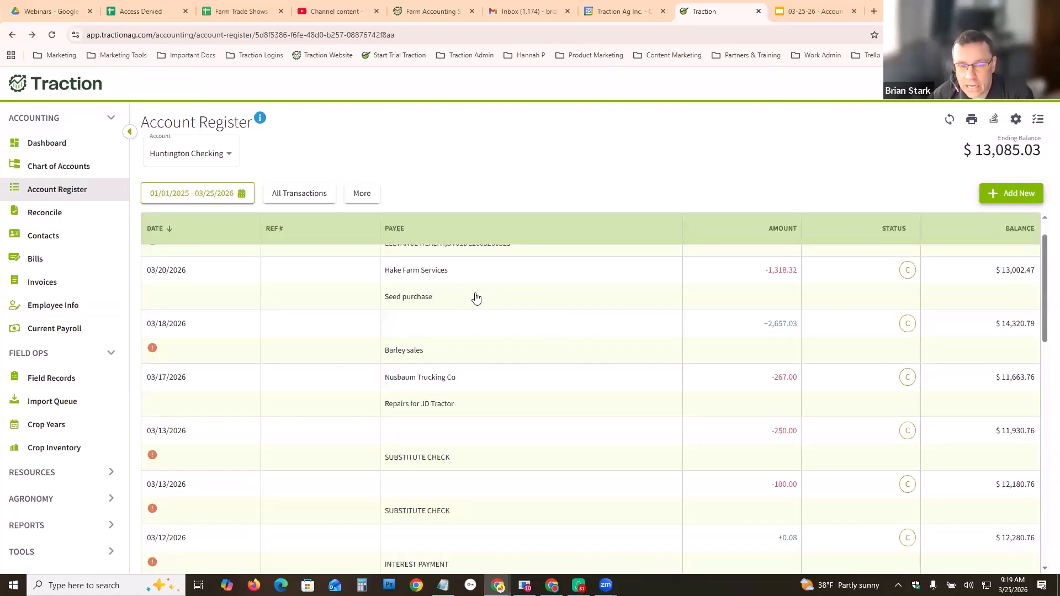
pyautogui.click(438, 298)
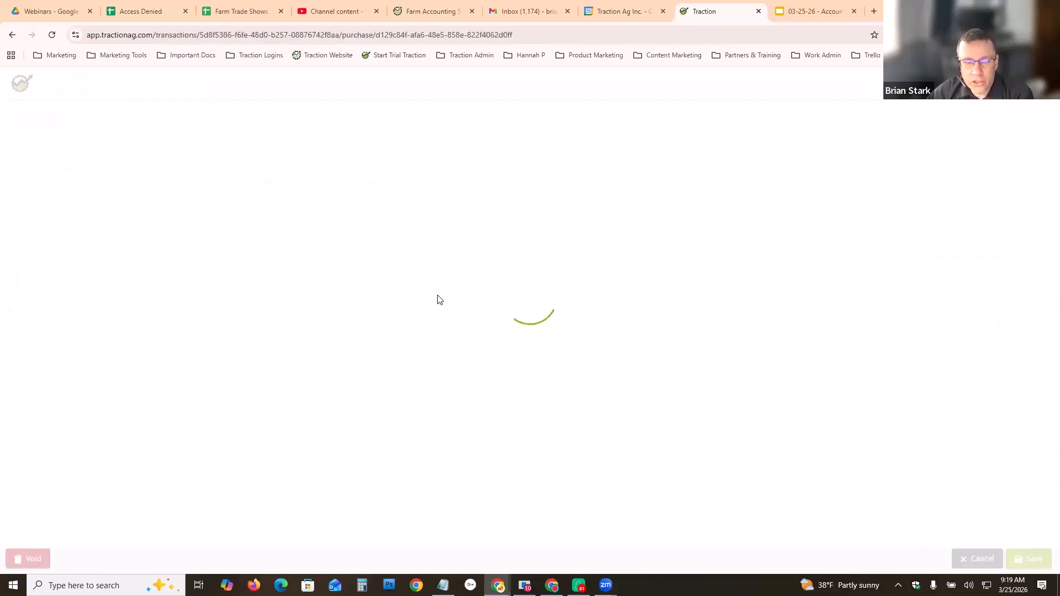
pyautogui.click(215, 367)
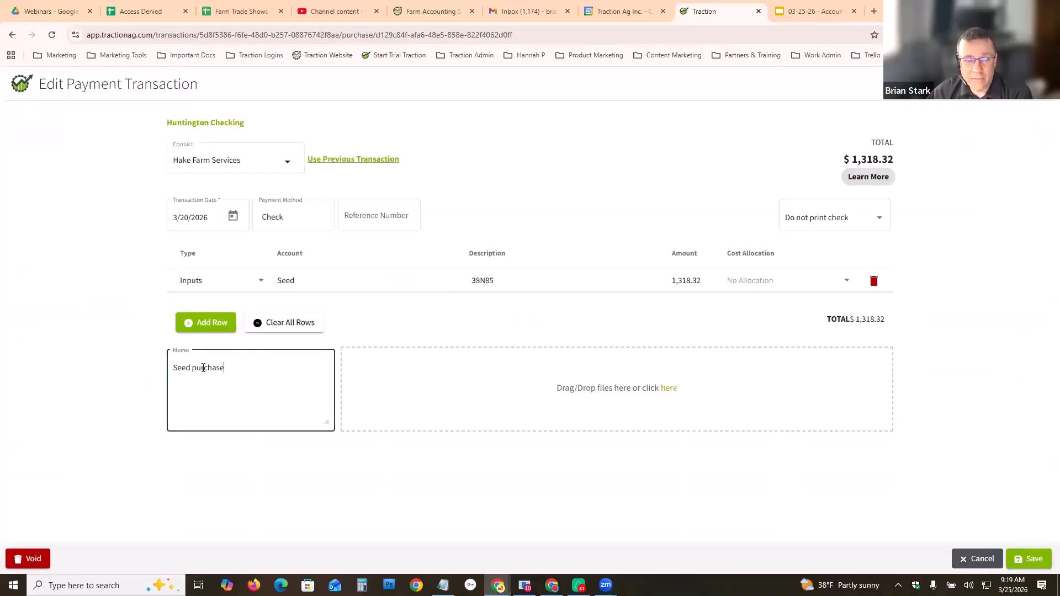
pyautogui.moveTo(220, 368); pyautogui.dragTo(173, 376)
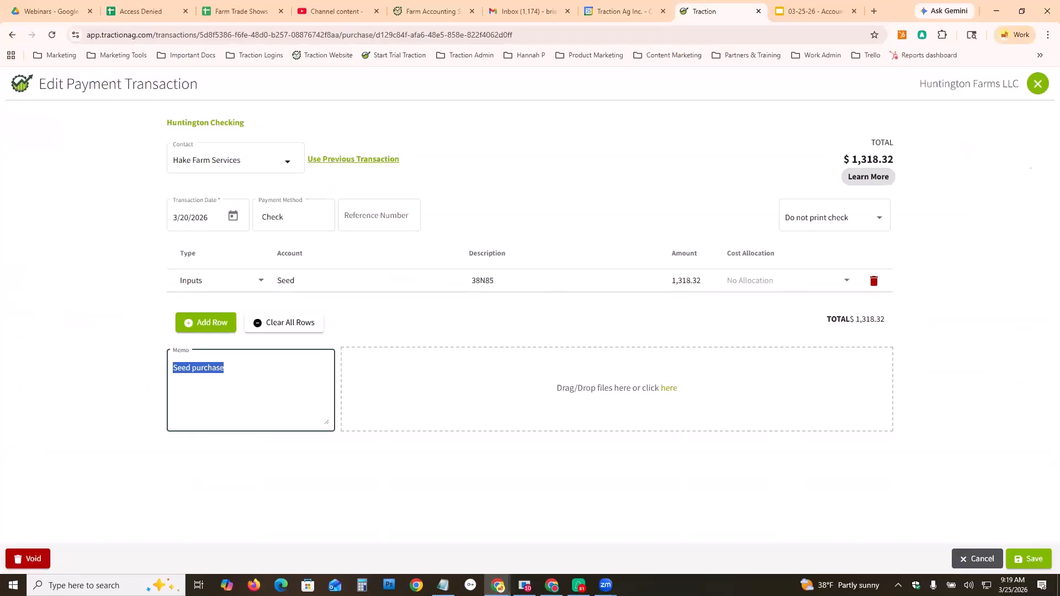
pyautogui.click(976, 560)
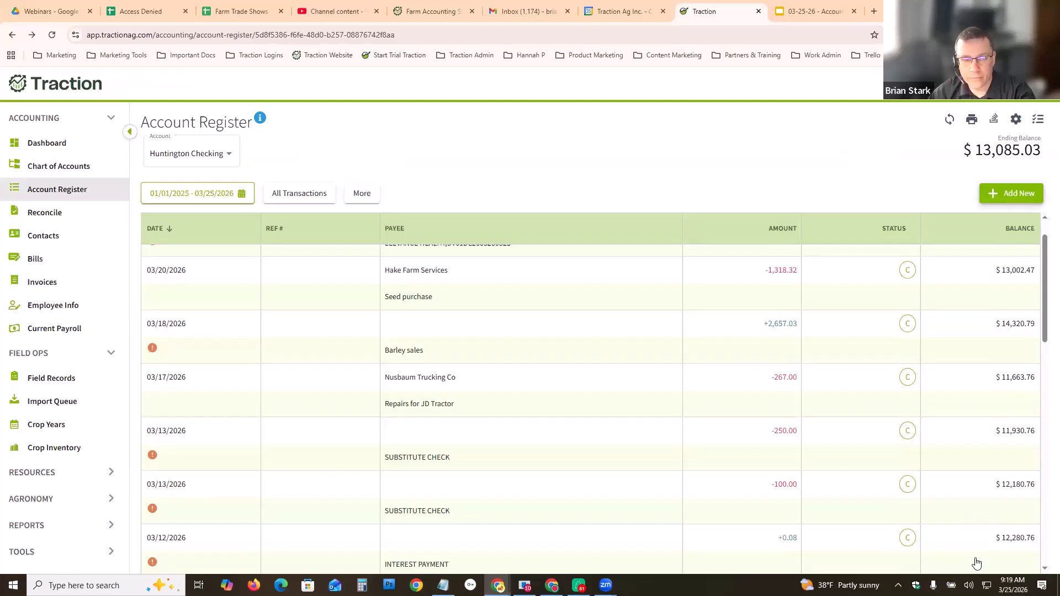
# - Browse the expense accounts in the chart of accounts
pyautogui.click(58, 166)
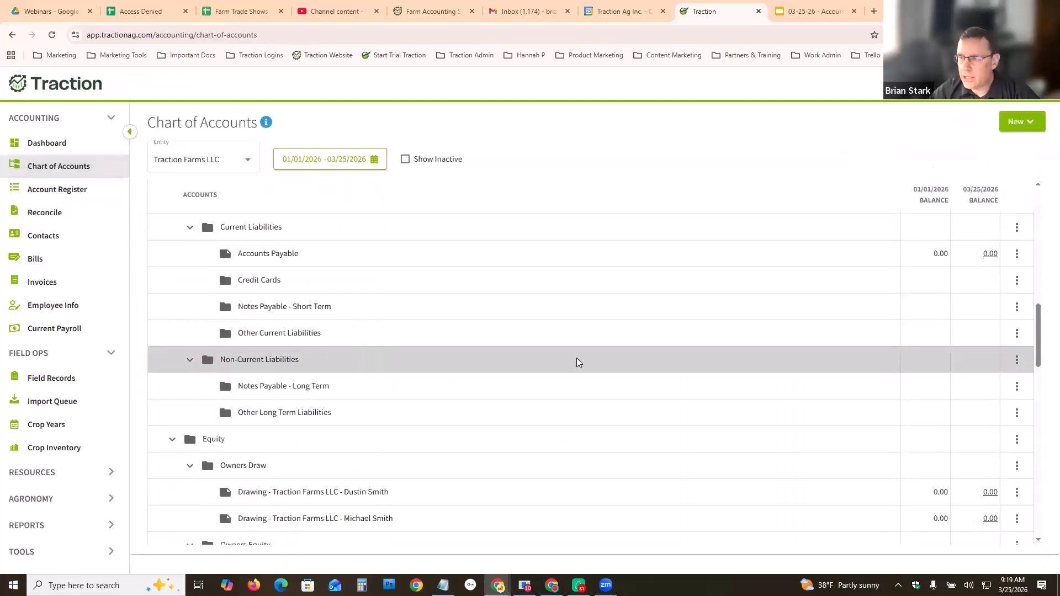
pyautogui.scroll(-2, 569, 430)
pyautogui.scroll(-3, 1029, 366)
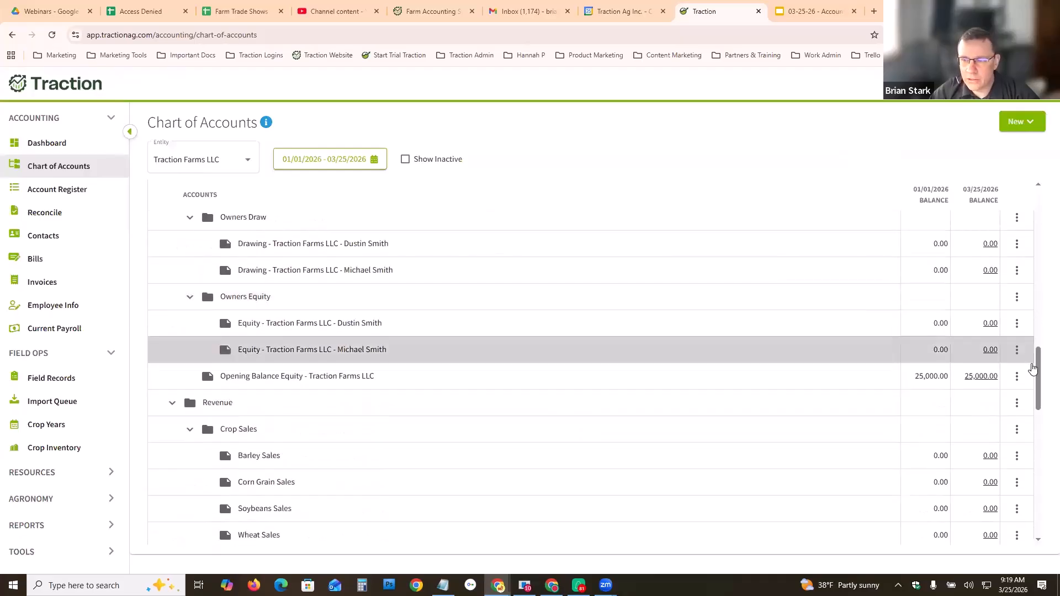
pyautogui.scroll(-1, 1038, 381)
pyautogui.scroll(-2, 1041, 393)
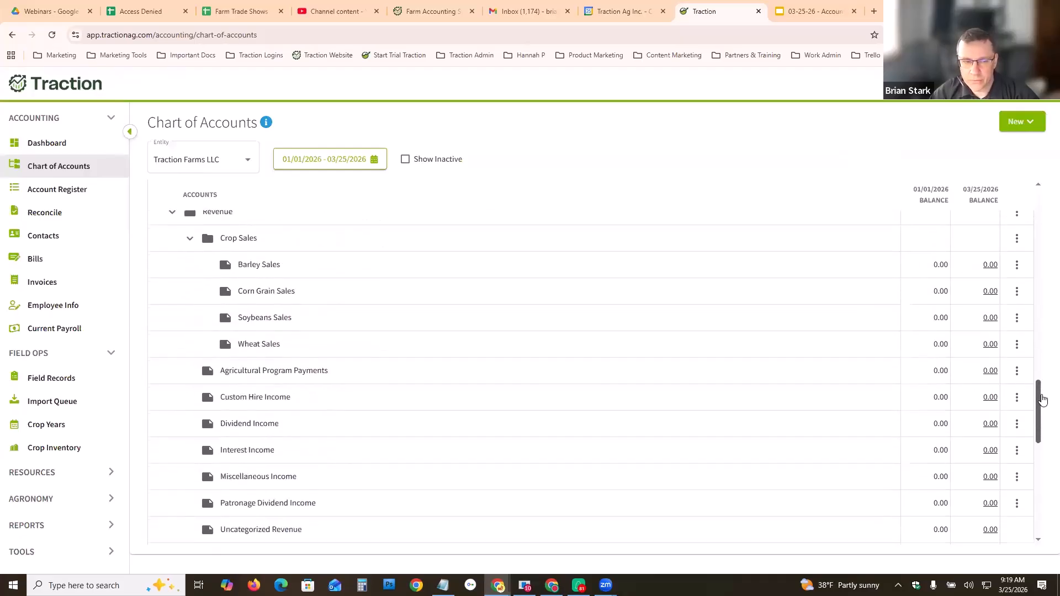
pyautogui.scroll(1, 1042, 393)
pyautogui.moveTo(1041, 406); pyautogui.dragTo(1047, 502)
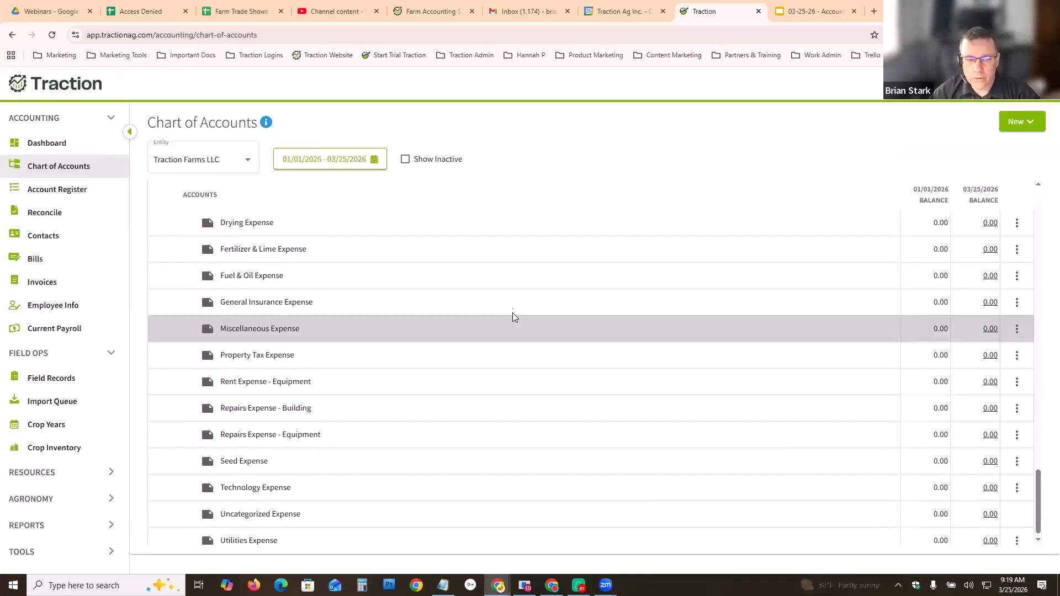
pyautogui.scroll(1, 499, 327)
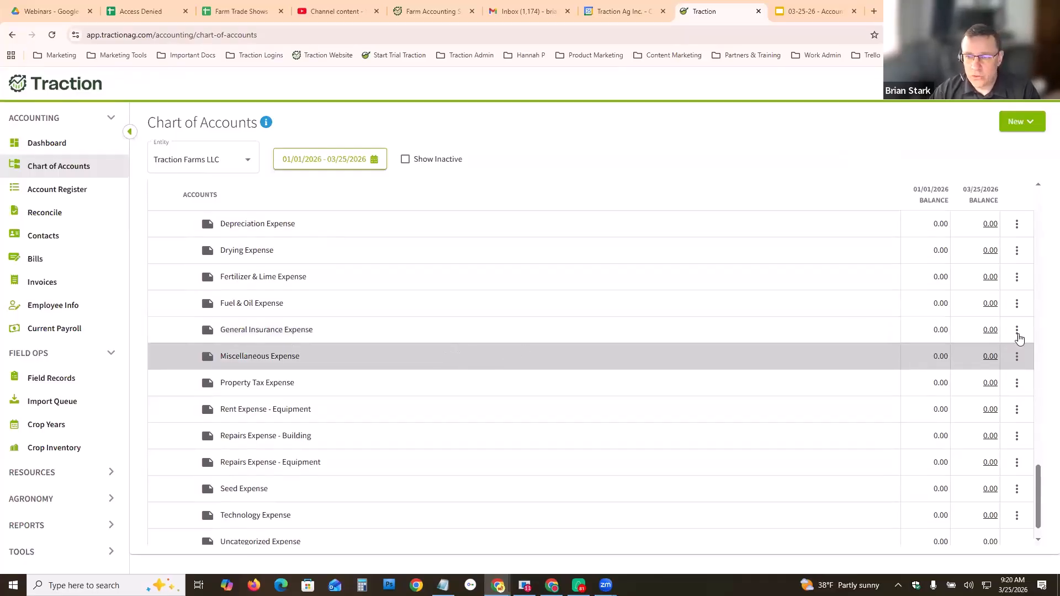
pyautogui.moveTo(1039, 488); pyautogui.dragTo(1040, 432)
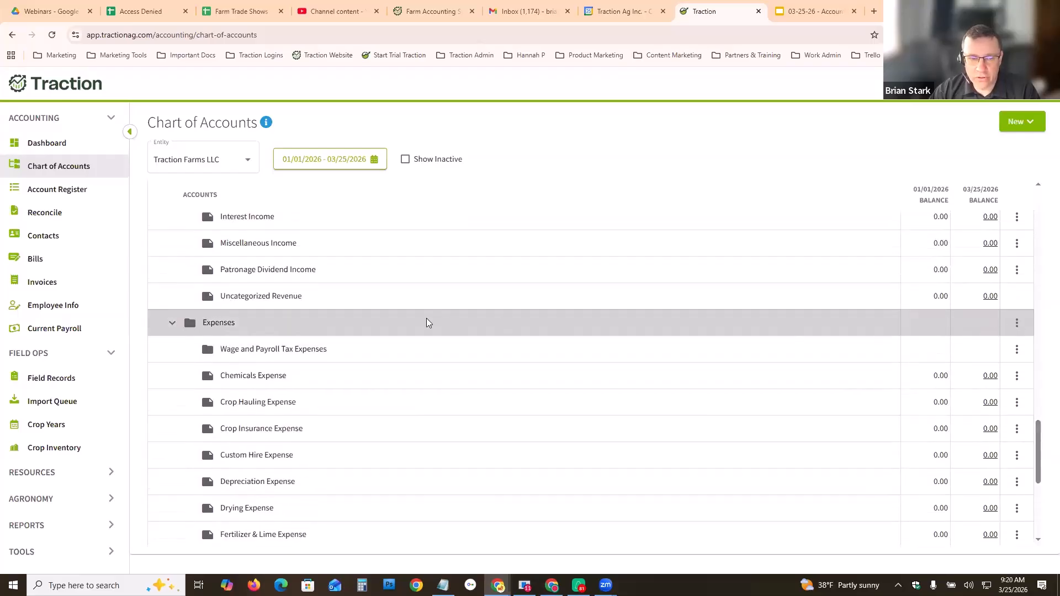
# - Start a new account under the Expenses heading for Traction Farms LLC with account type Livestock Expense - Other
pyautogui.click(1020, 325)
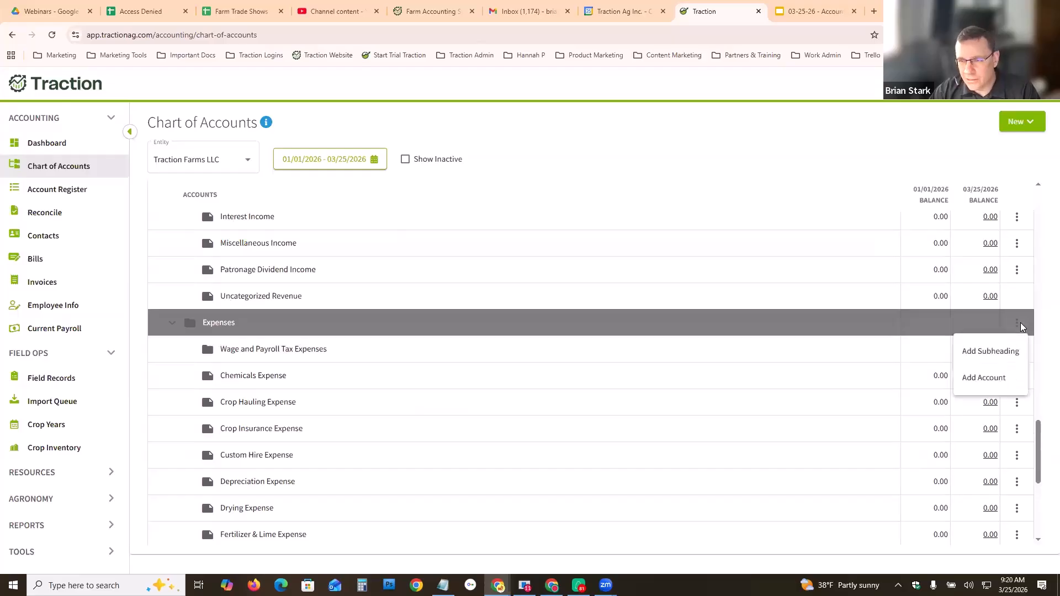
pyautogui.click(982, 380)
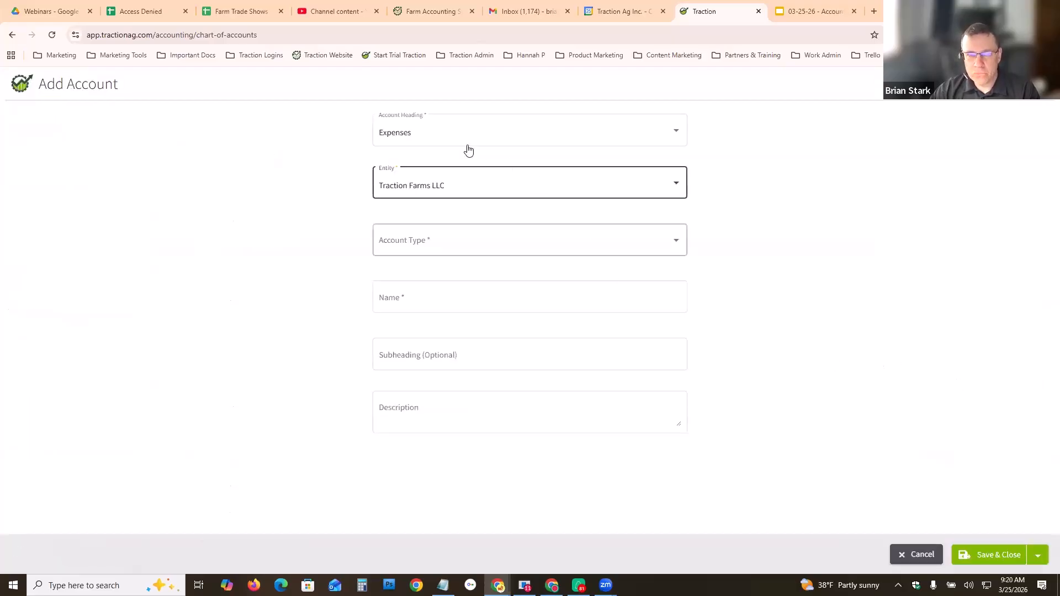
pyautogui.click(475, 190)
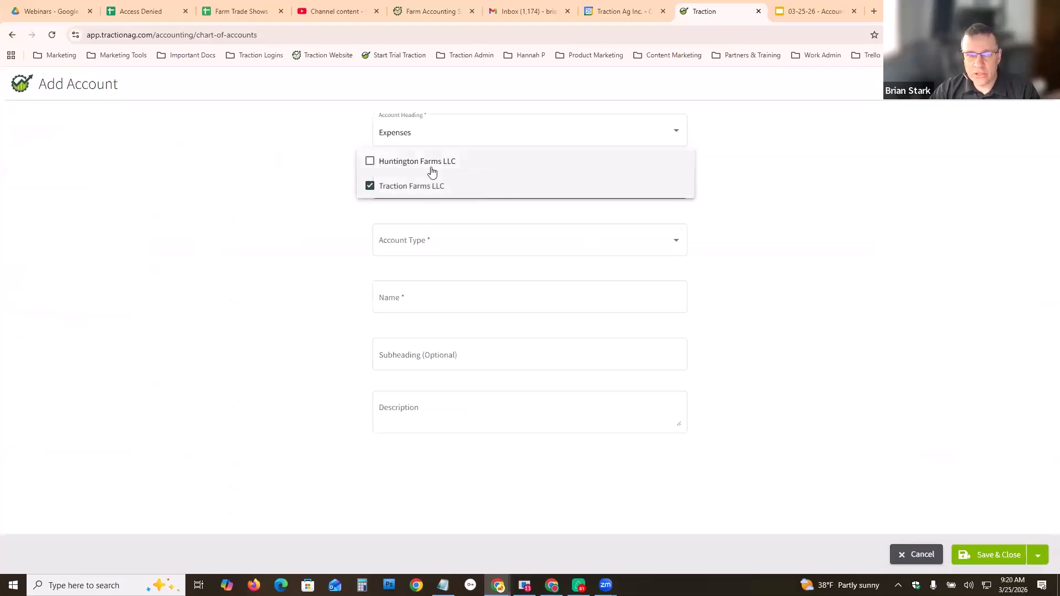
pyautogui.click(326, 216)
pyautogui.click(478, 241)
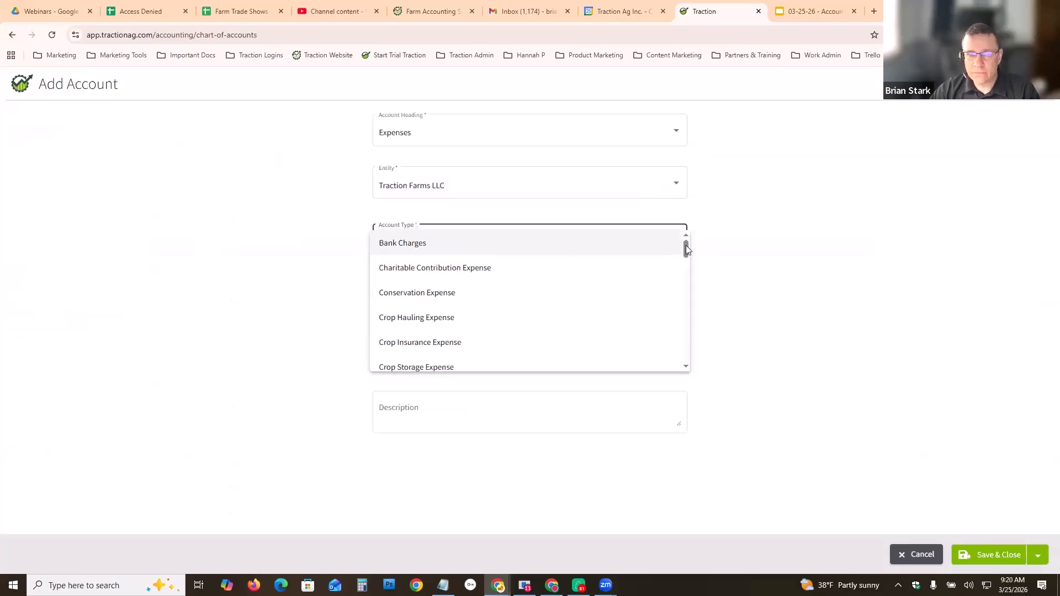
pyautogui.moveTo(687, 248); pyautogui.dragTo(687, 271)
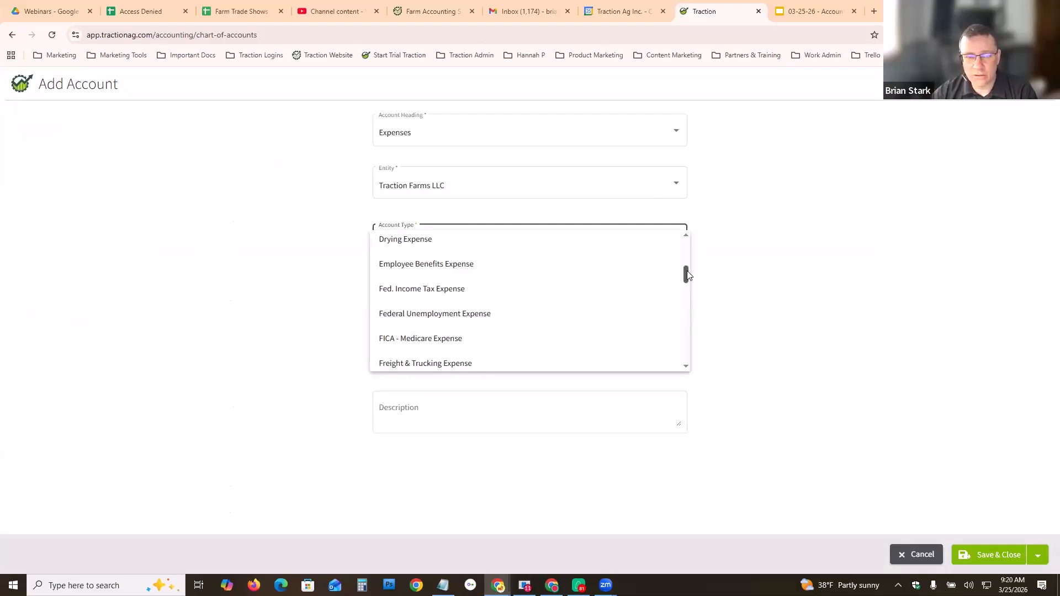
pyautogui.moveTo(687, 281); pyautogui.dragTo(690, 297)
pyautogui.click(406, 286)
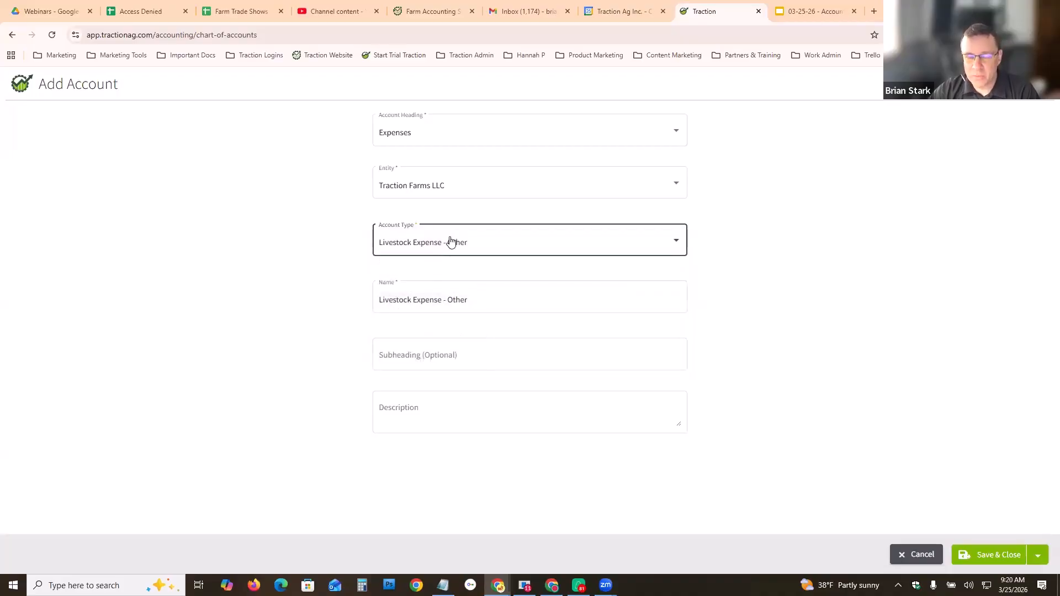
# - Name the new expense account Vet Expenses and save it
pyautogui.click(672, 242)
pyautogui.moveTo(685, 238)
pyautogui.mouseDown()
pyautogui.moveTo(695, 260)
pyautogui.moveTo(700, 239)
pyautogui.mouseUp()
pyautogui.scroll(-5, 690, 252)
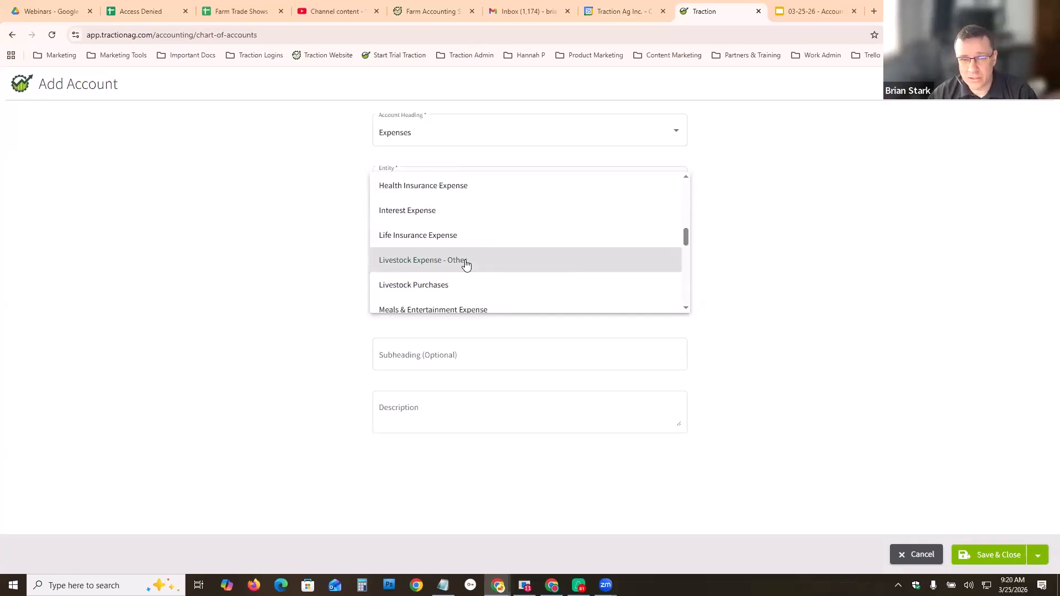
pyautogui.click(429, 261)
pyautogui.click(415, 299)
pyautogui.moveTo(481, 301); pyautogui.dragTo(370, 302)
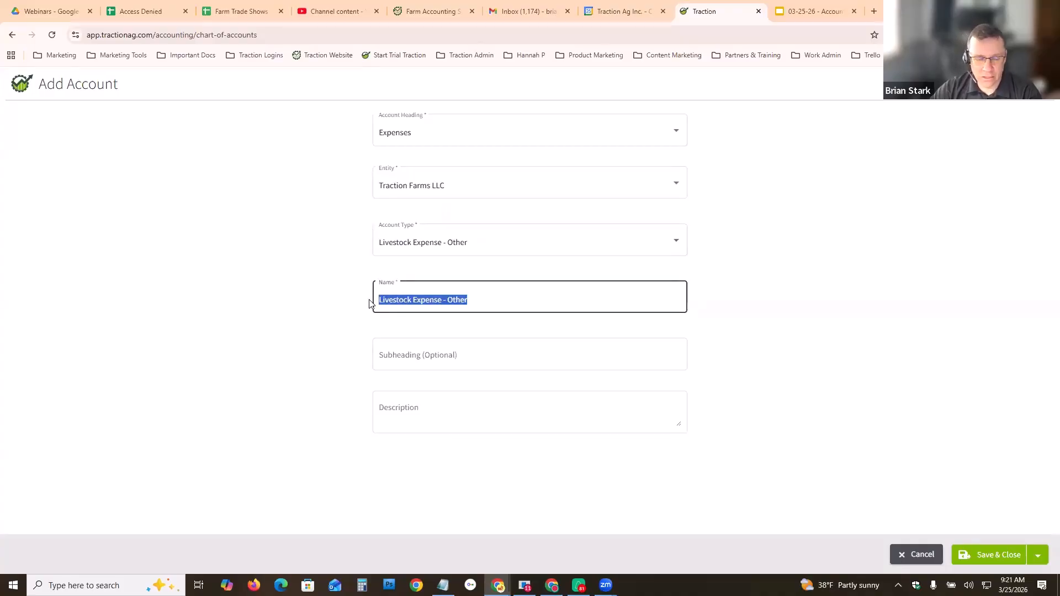
pyautogui.write('Vet Expenses')
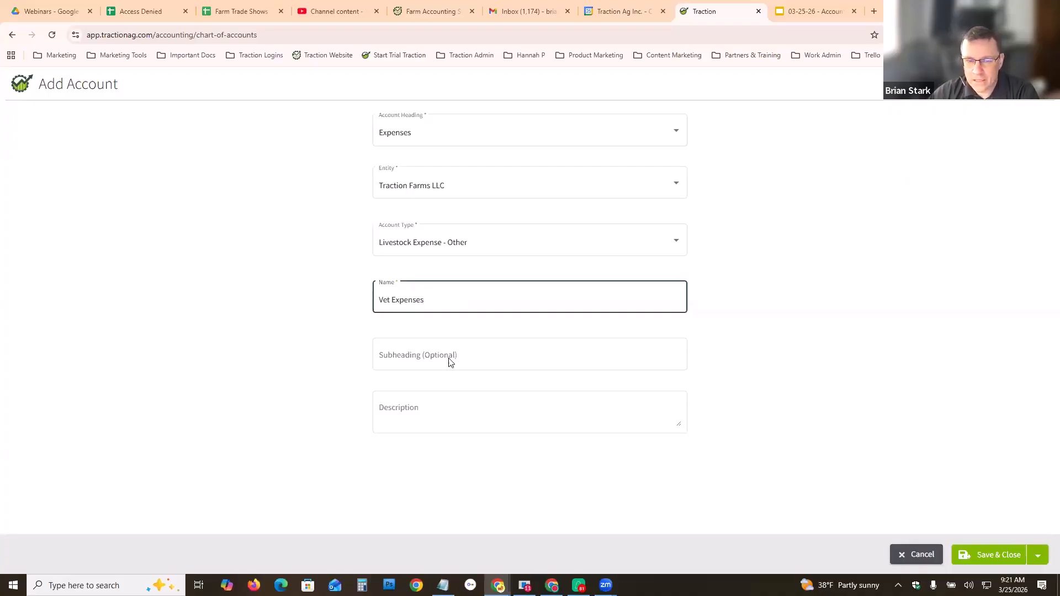
pyautogui.click(988, 558)
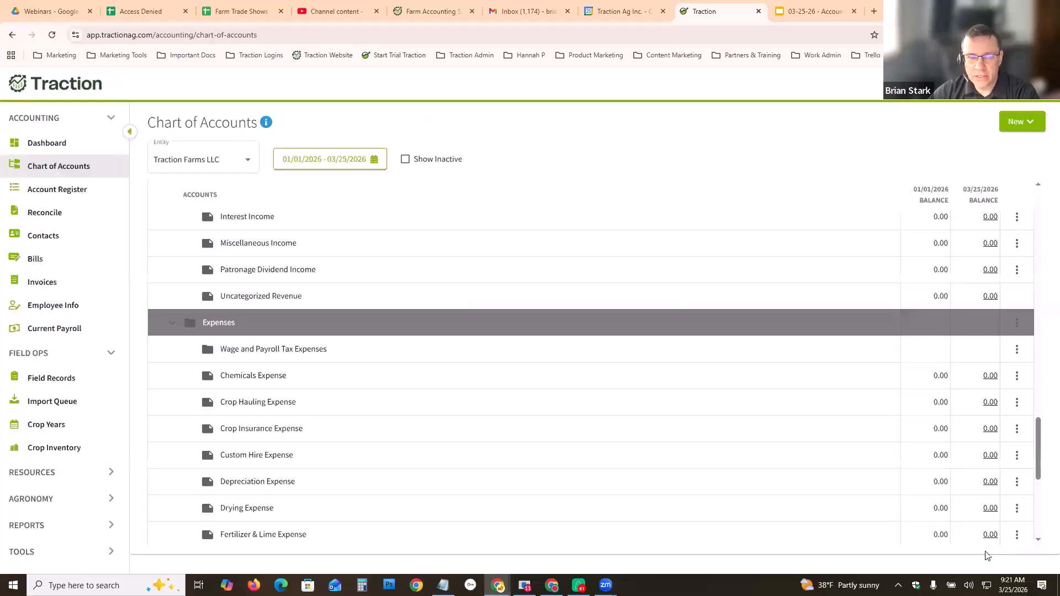
# - Start a new Line of Credit account under the Notes Payable - Short Term heading for Traction Farms LLC
pyautogui.scroll(-2, 404, 412)
pyautogui.scroll(-3, 409, 410)
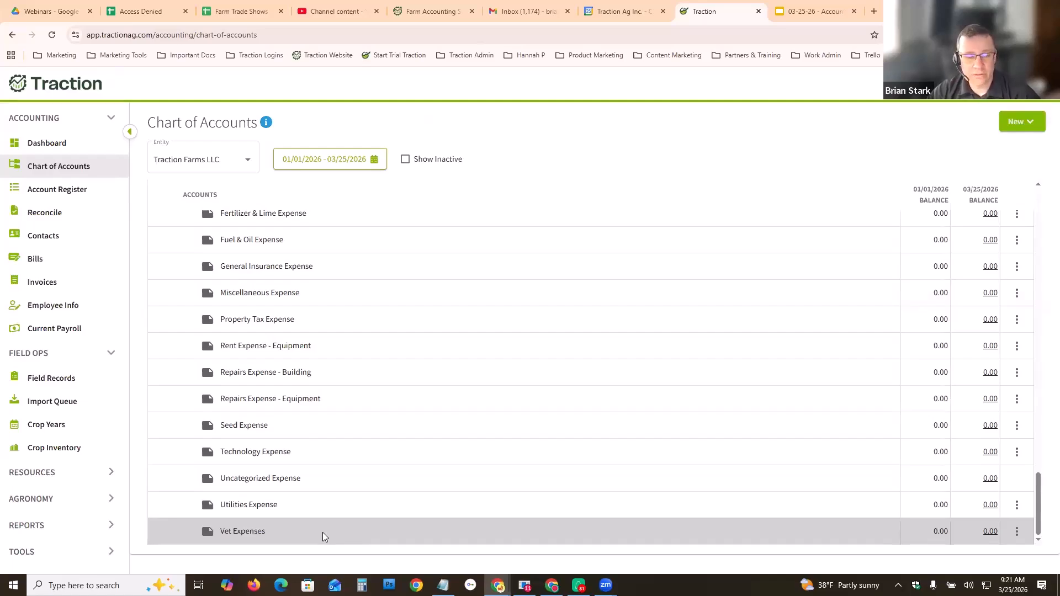
pyautogui.scroll(1, 469, 389)
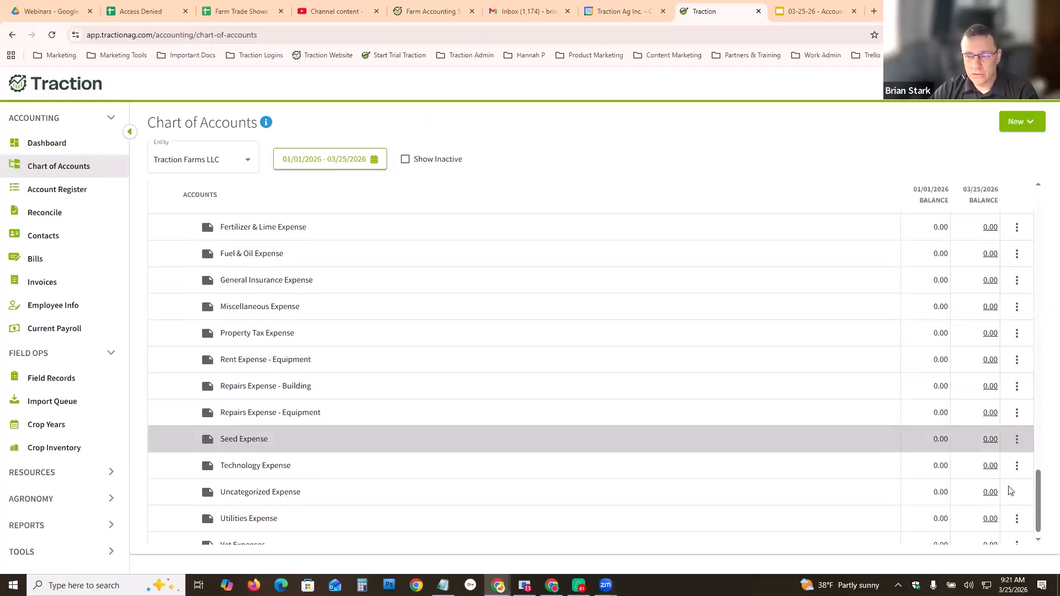
pyautogui.moveTo(1040, 496); pyautogui.dragTo(1043, 332)
pyautogui.scroll(1, 1043, 332)
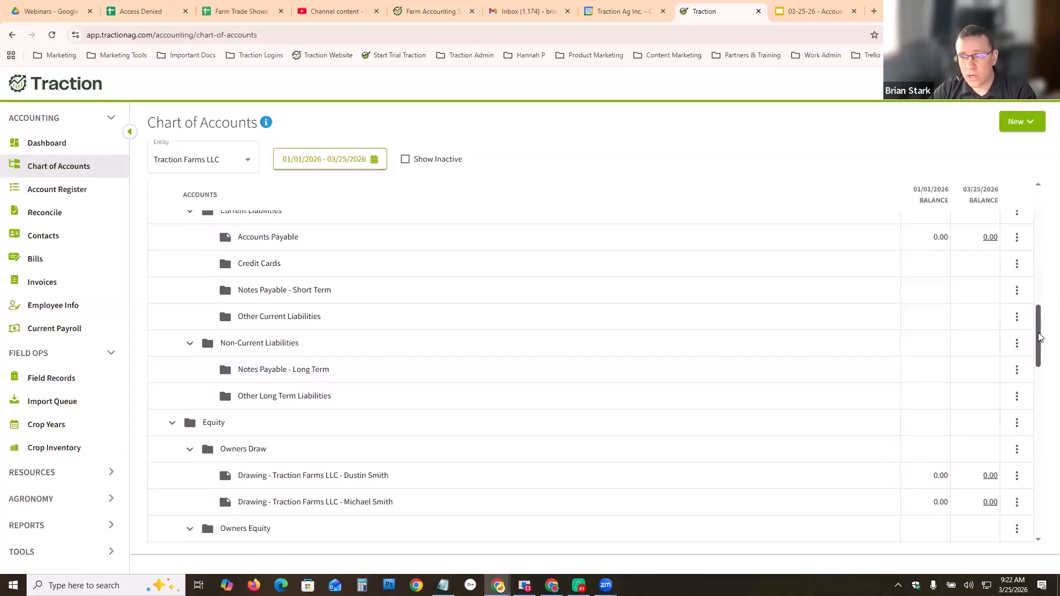
pyautogui.moveTo(1038, 337); pyautogui.dragTo(1036, 326)
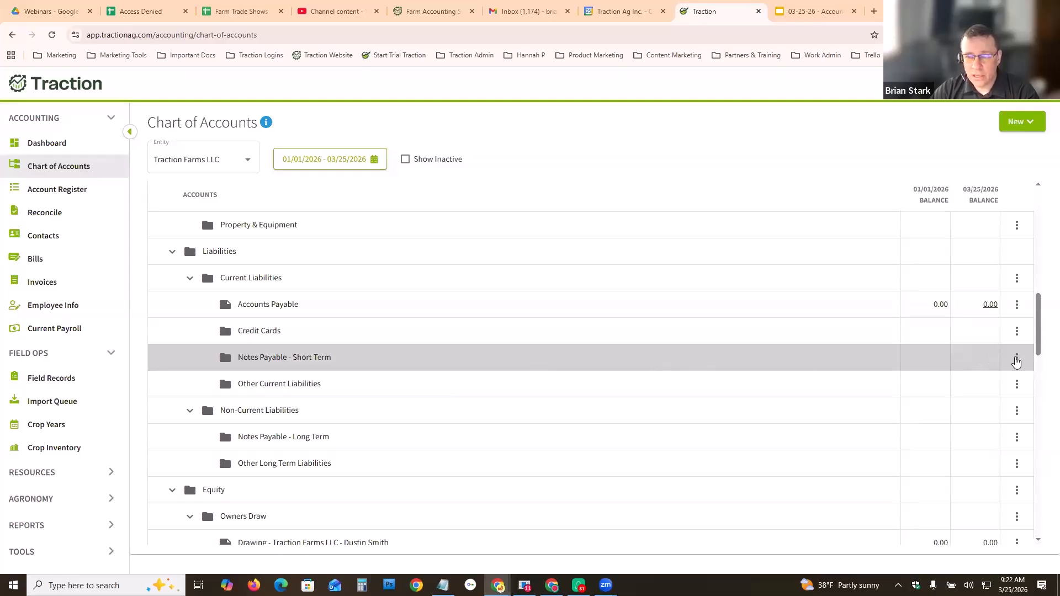
pyautogui.click(1017, 359)
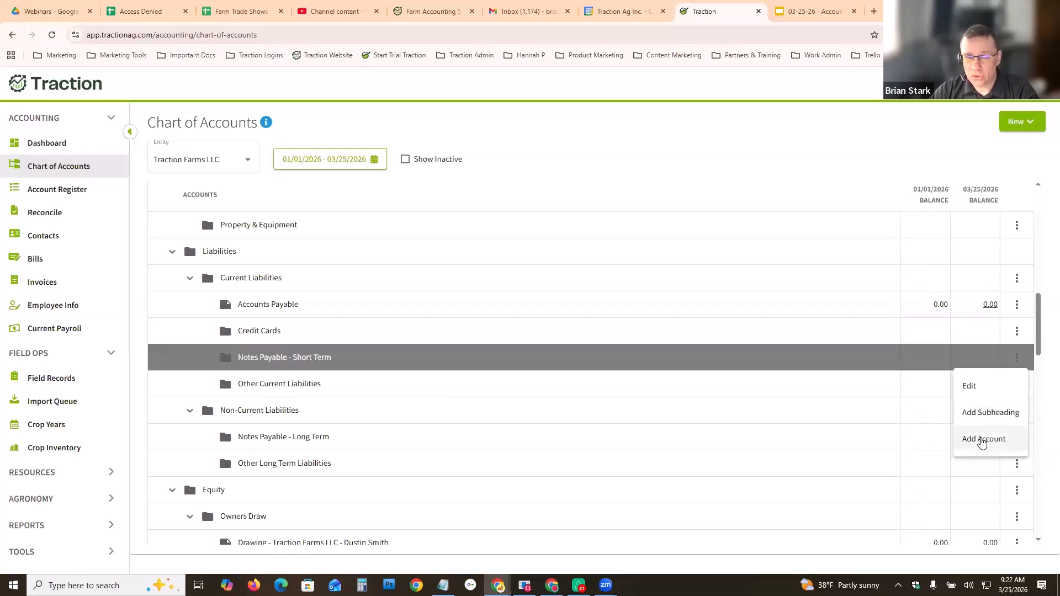
pyautogui.click(982, 440)
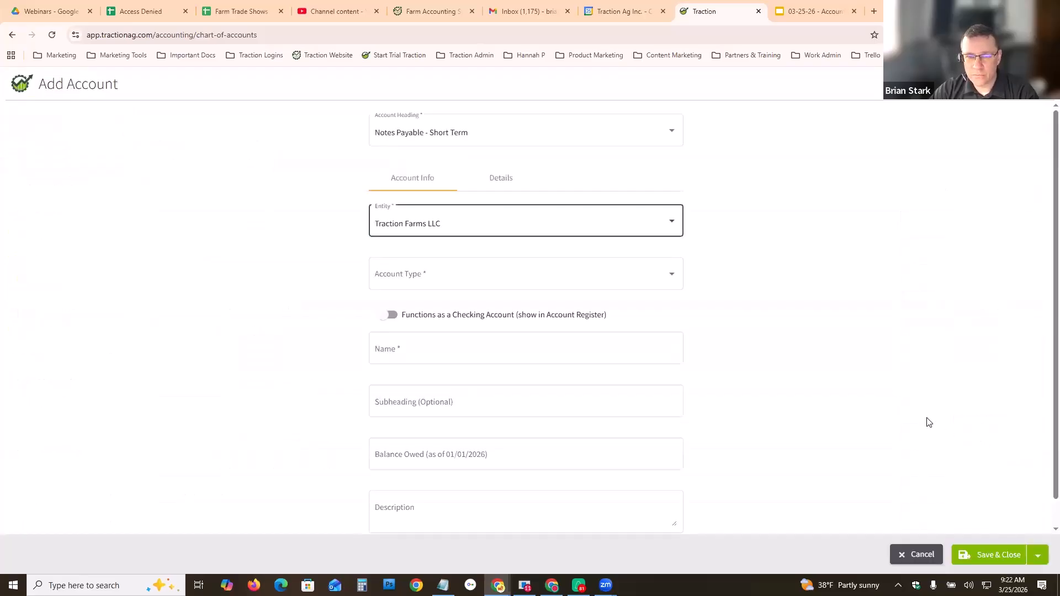
pyautogui.click(670, 276)
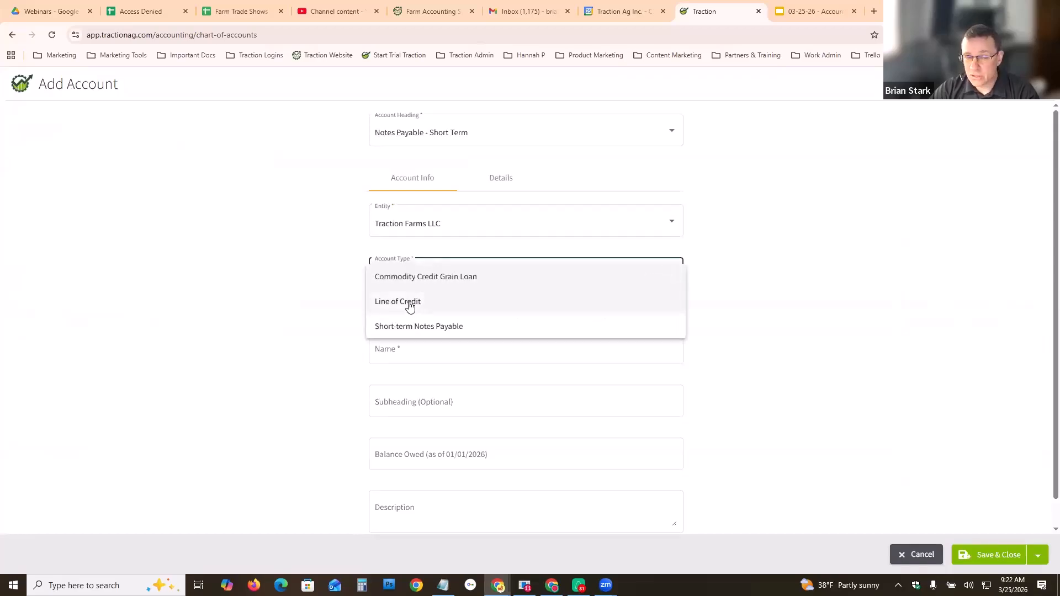
pyautogui.click(429, 300)
pyautogui.click(434, 353)
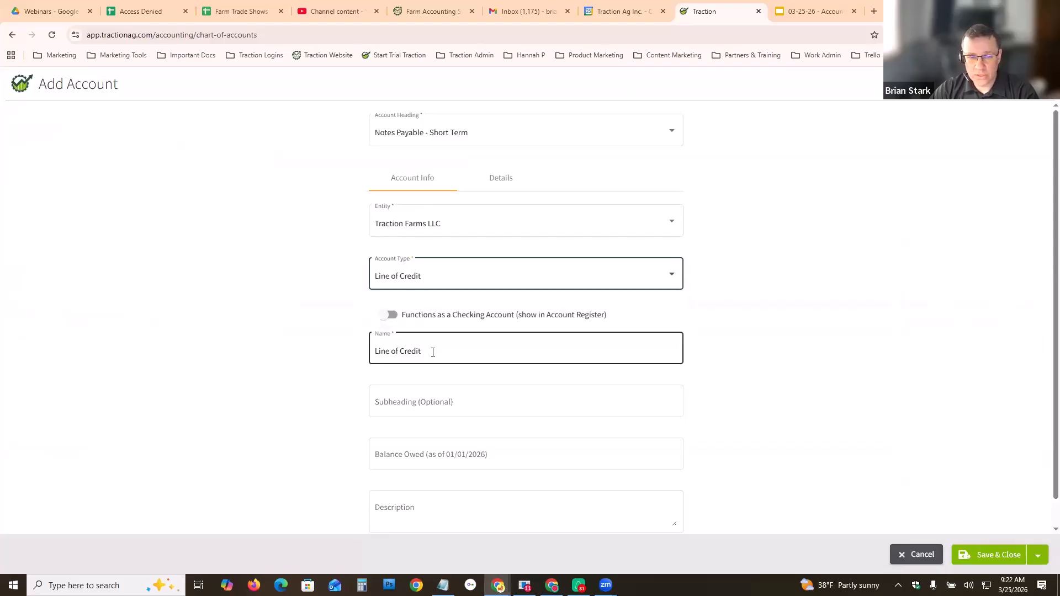
# - Name the new account 2026 JD Operating Loan and save it
pyautogui.moveTo(422, 351); pyautogui.dragTo(372, 353)
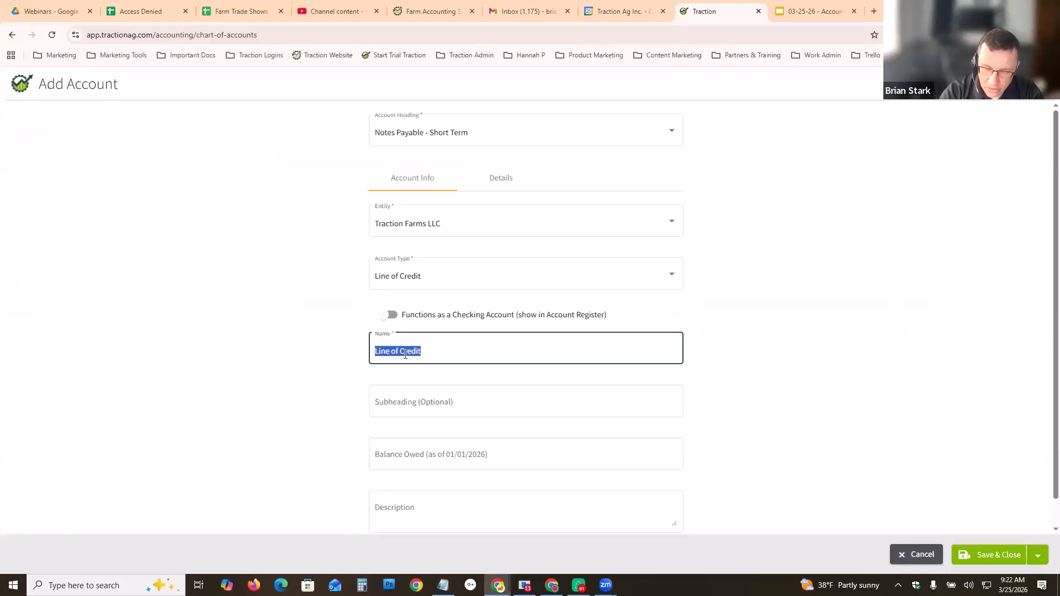
pyautogui.write('2026')
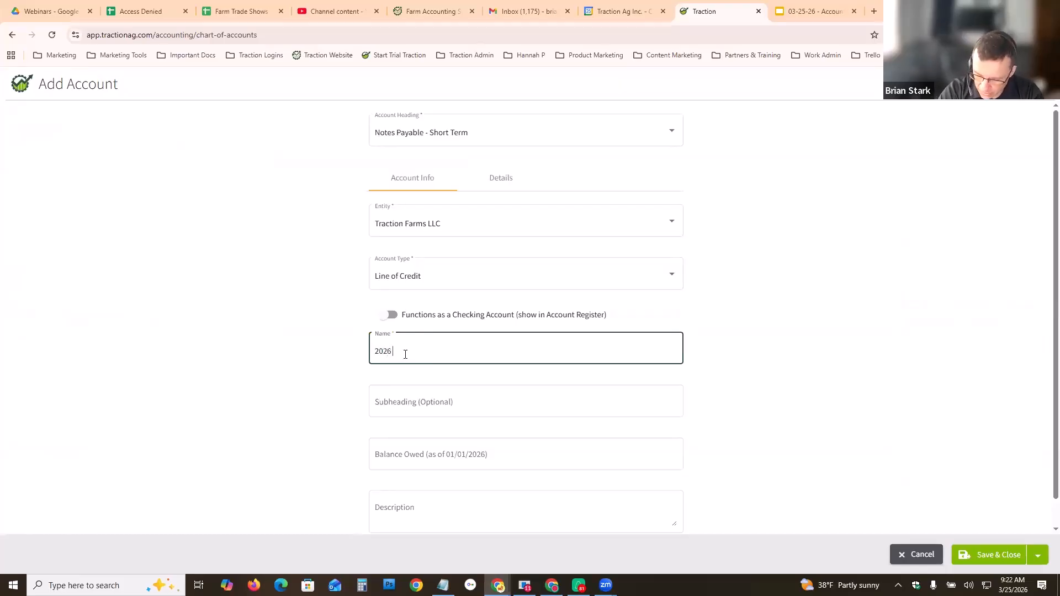
pyautogui.write(' JD Operating Loan')
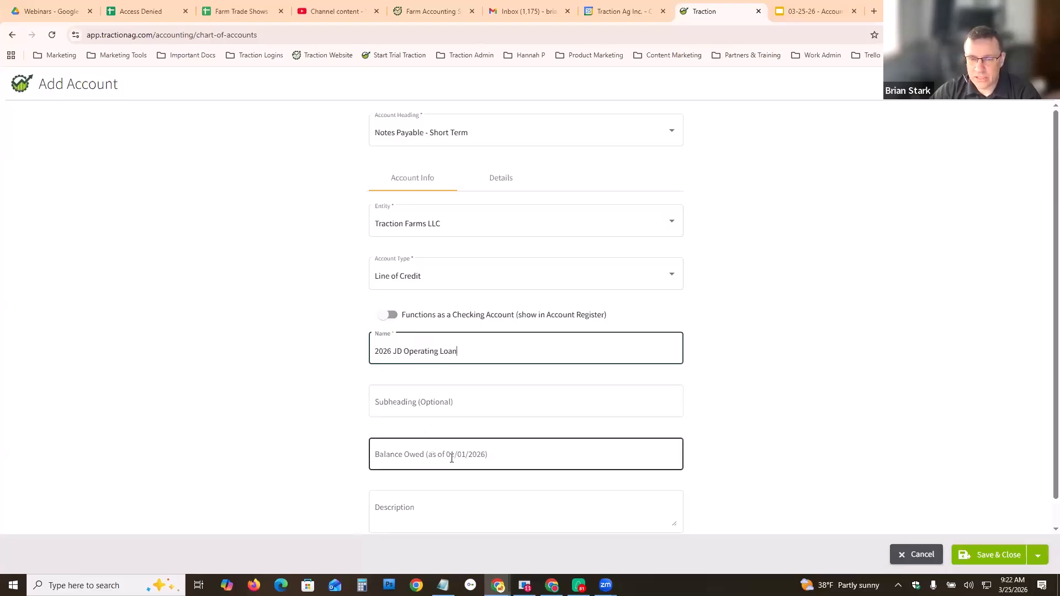
pyautogui.click(996, 556)
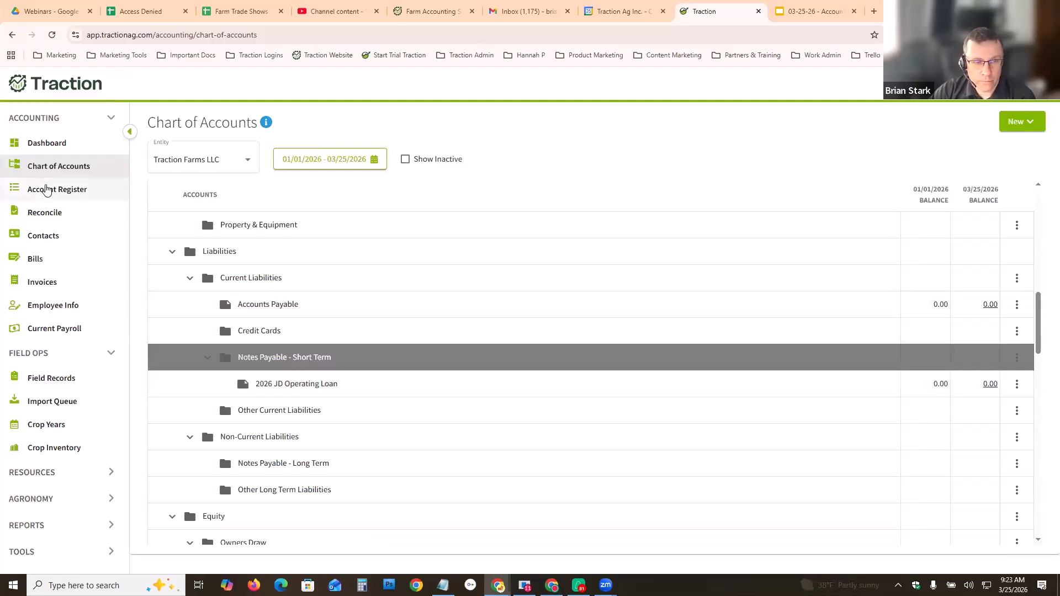
# - Open the F&M Farm Checking account register and start a new payment transaction
pyautogui.click(47, 190)
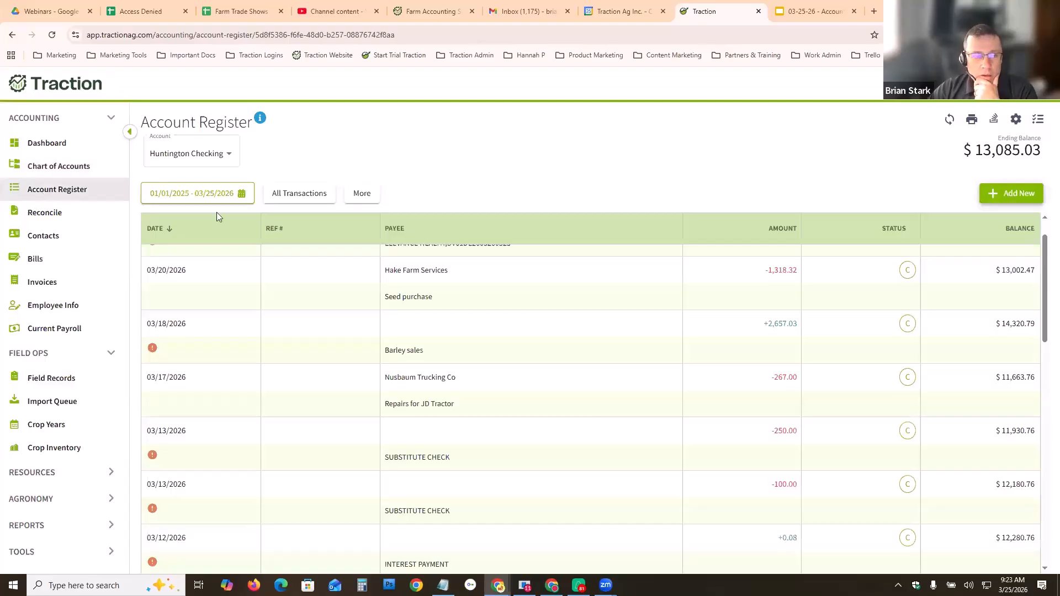
pyautogui.scroll(1, 317, 327)
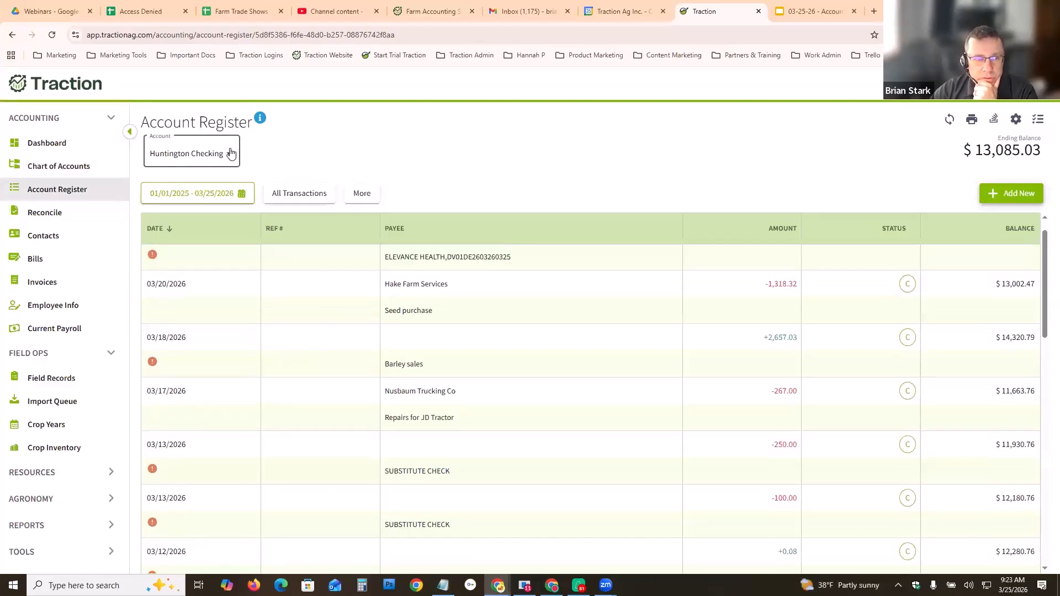
pyautogui.click(230, 153)
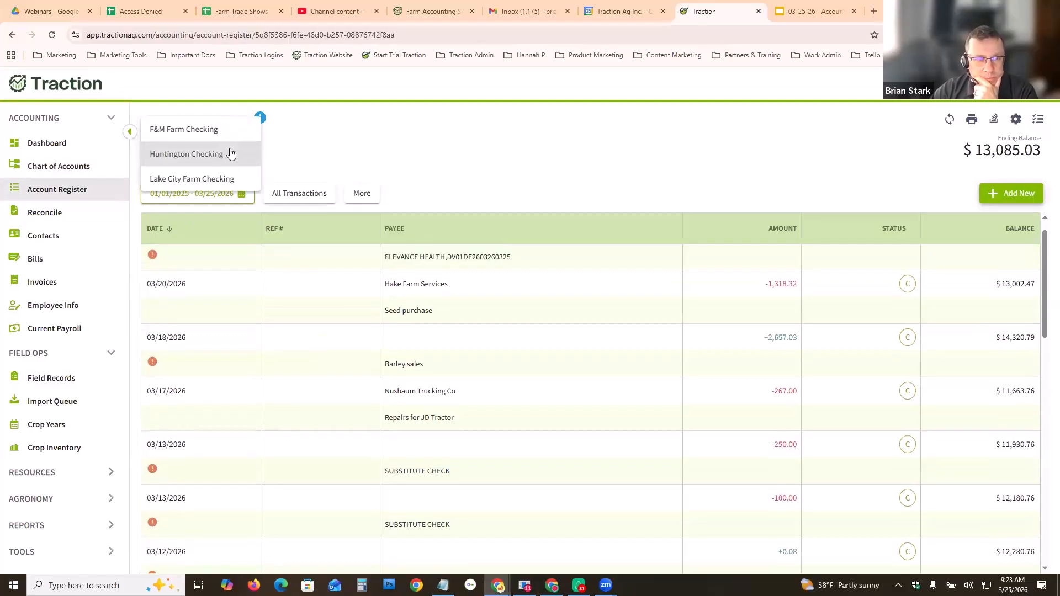
pyautogui.click(192, 130)
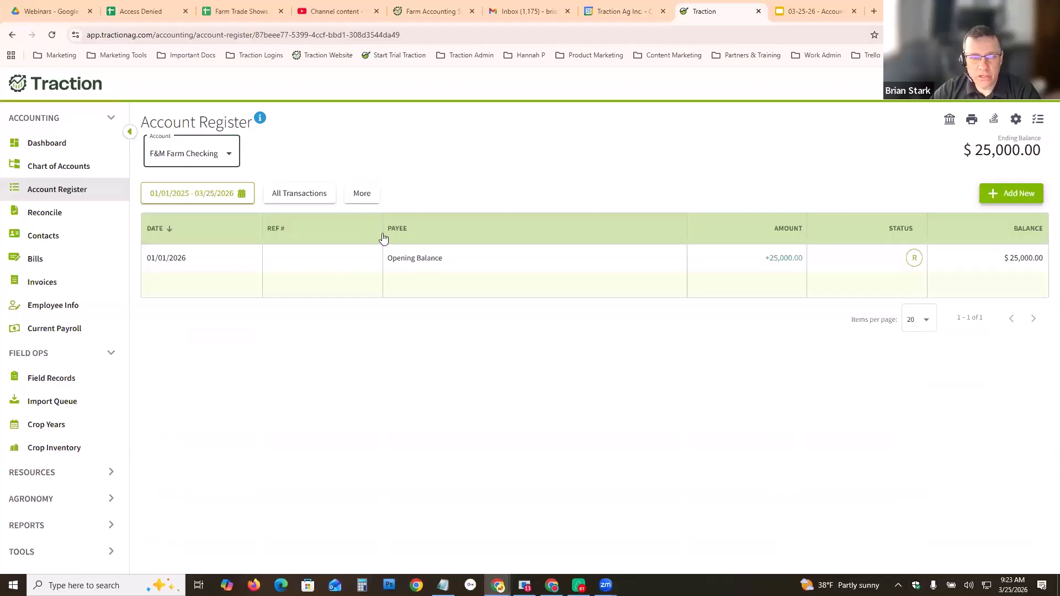
pyautogui.click(998, 198)
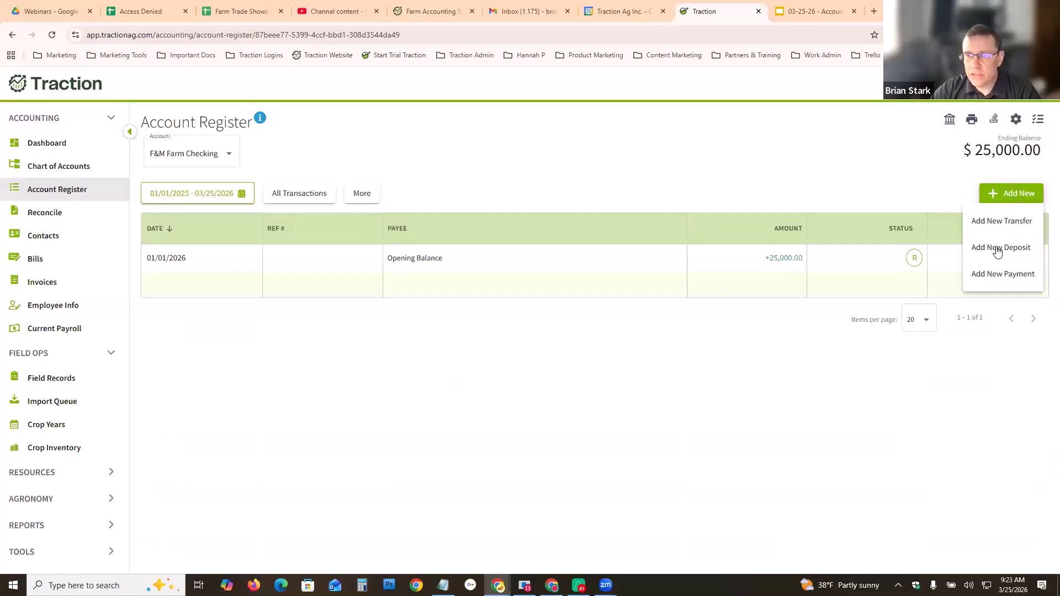
pyautogui.click(988, 276)
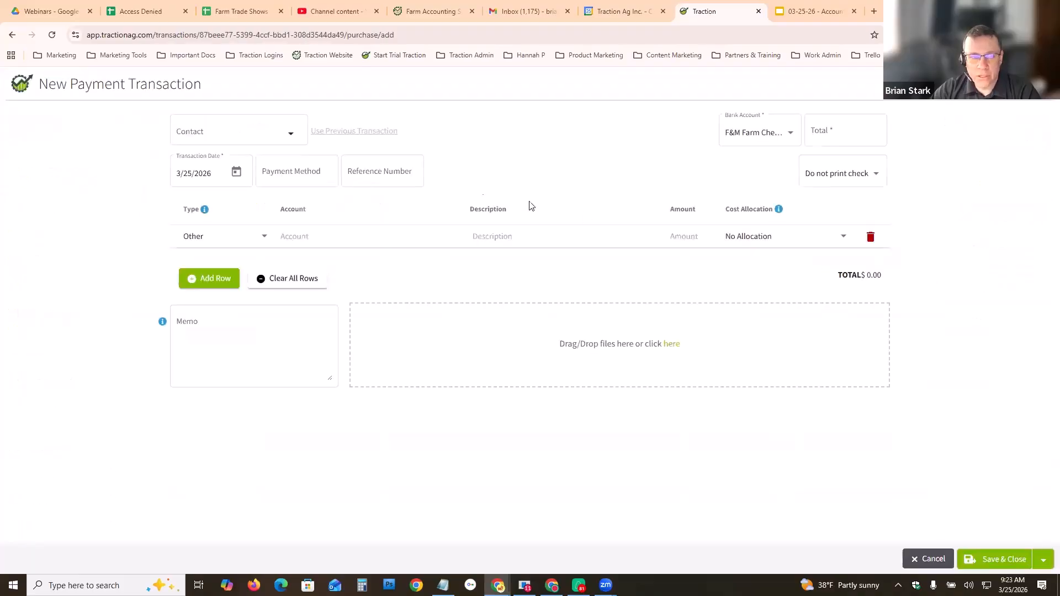
# - Create a new contact named Northwest Electric without details and use it as the payee
pyautogui.click(292, 135)
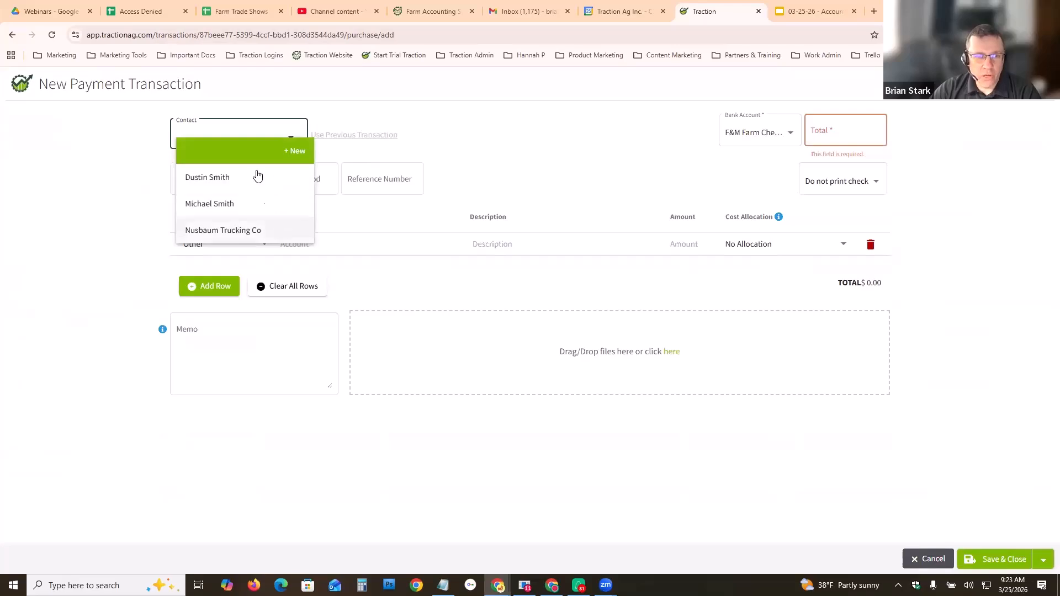
pyautogui.click(296, 150)
pyautogui.click(494, 309)
pyautogui.write('Northwest')
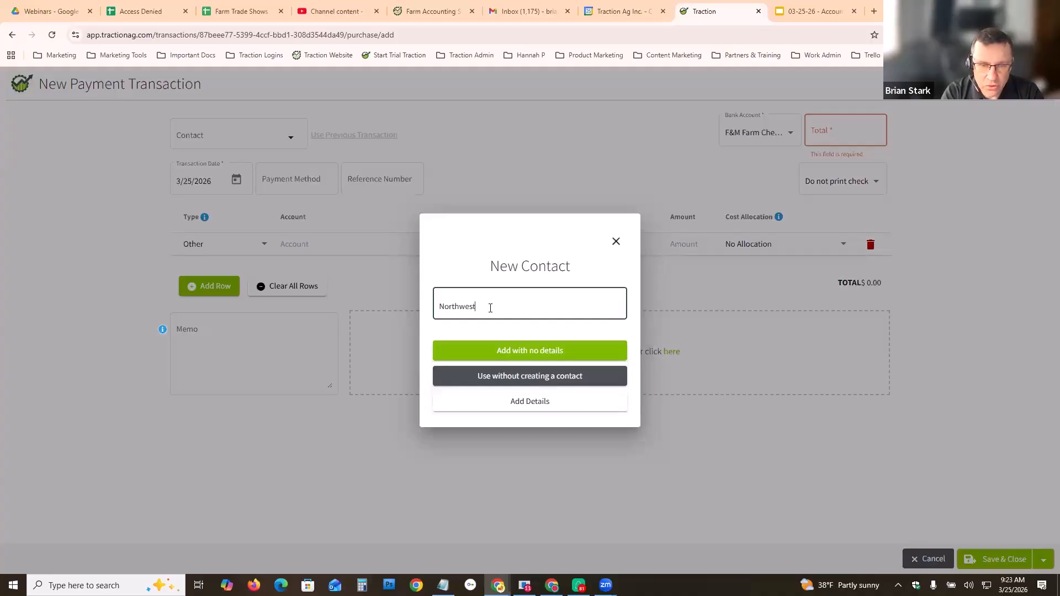
pyautogui.write(' Electric')
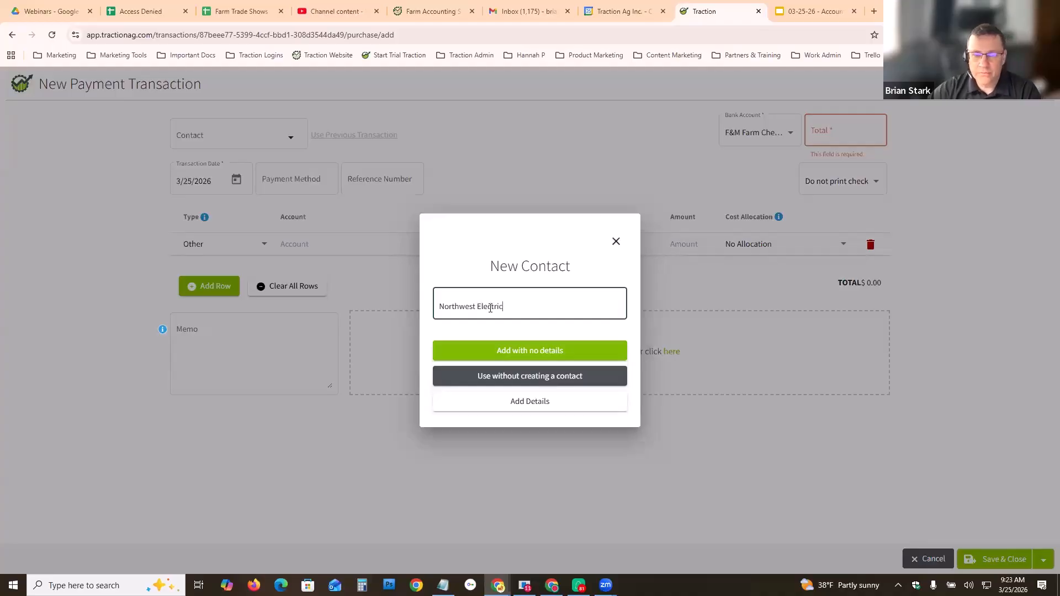
pyautogui.click(530, 350)
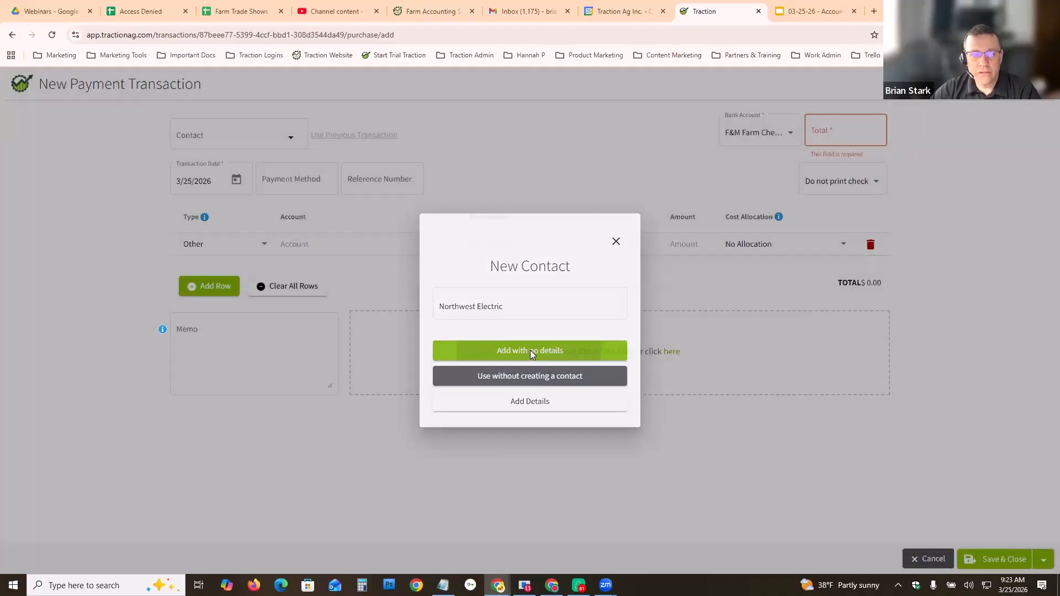
pyautogui.click(530, 370)
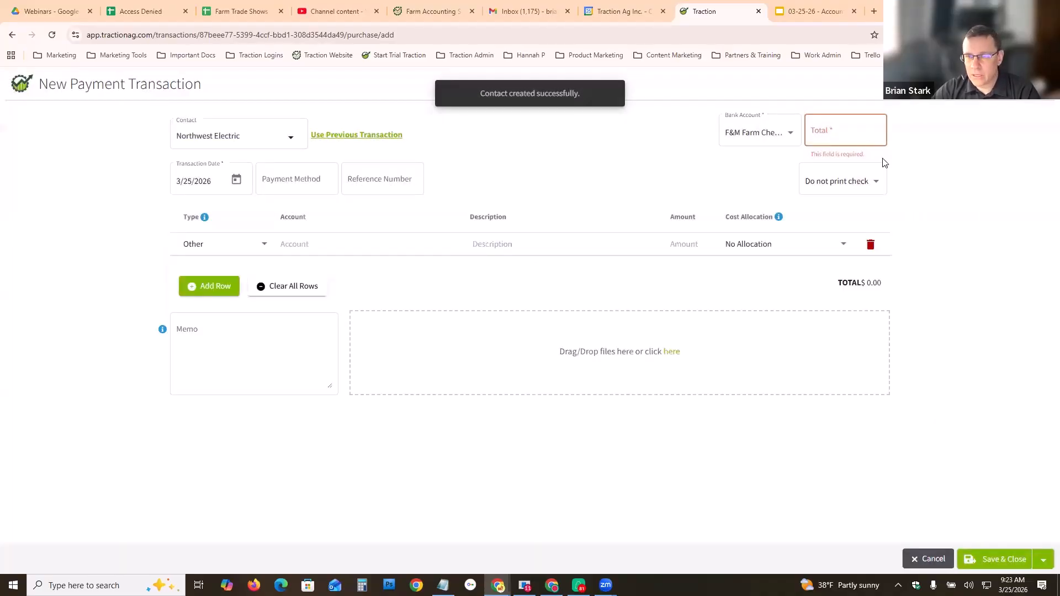
# - Set the payment total to 1000, the payment method to Check and the reference number to 501
pyautogui.click(848, 131)
pyautogui.write('1000')
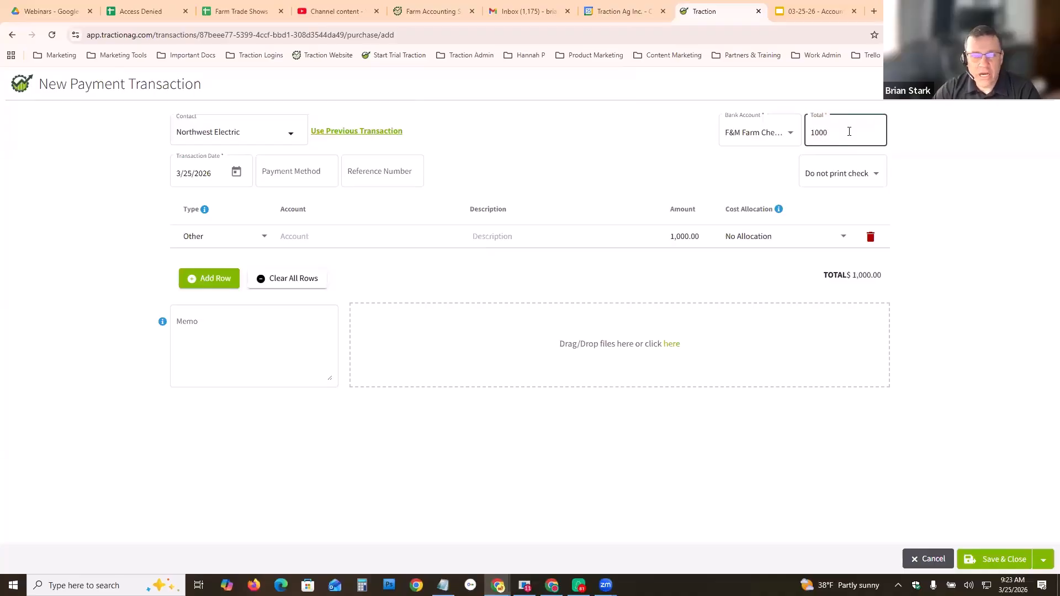
pyautogui.click(314, 172)
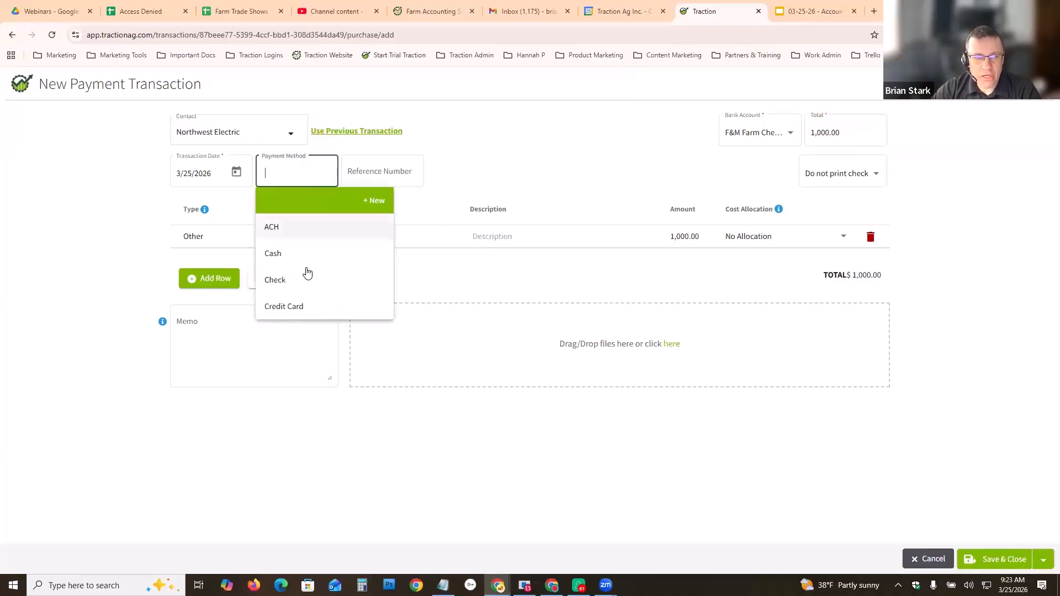
pyautogui.click(303, 282)
pyautogui.press('Tab')
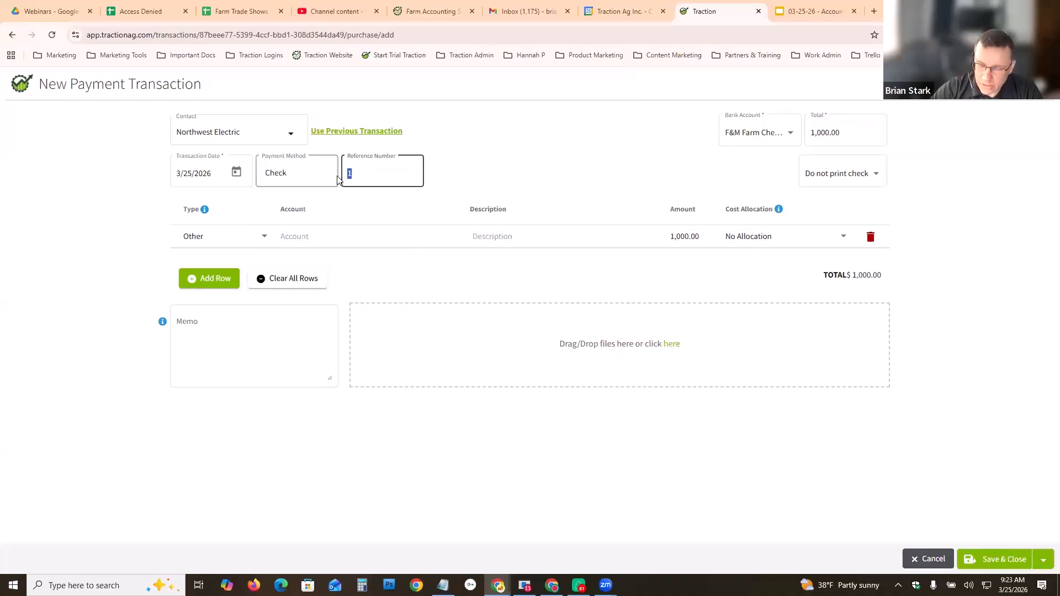
pyautogui.write('501')
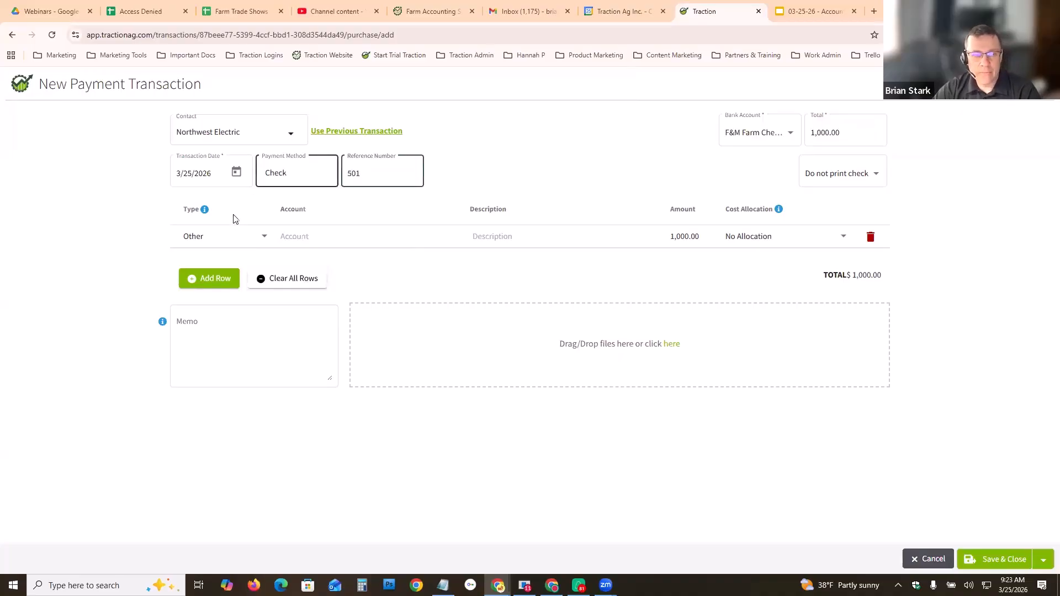
# - Assign the first line of the payment to the Utilities Expense account
pyautogui.click(264, 238)
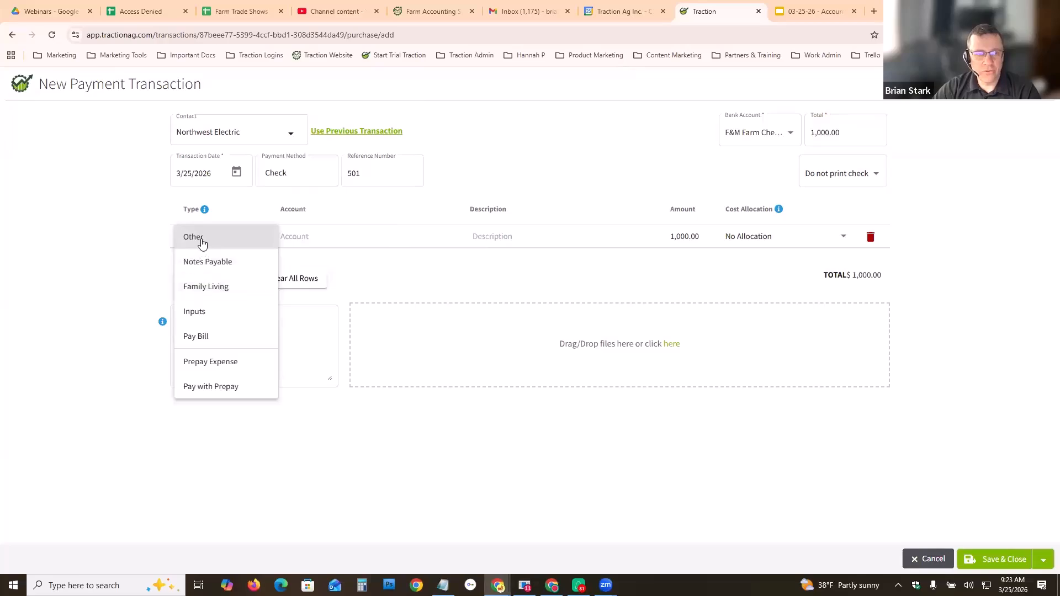
pyautogui.click(303, 237)
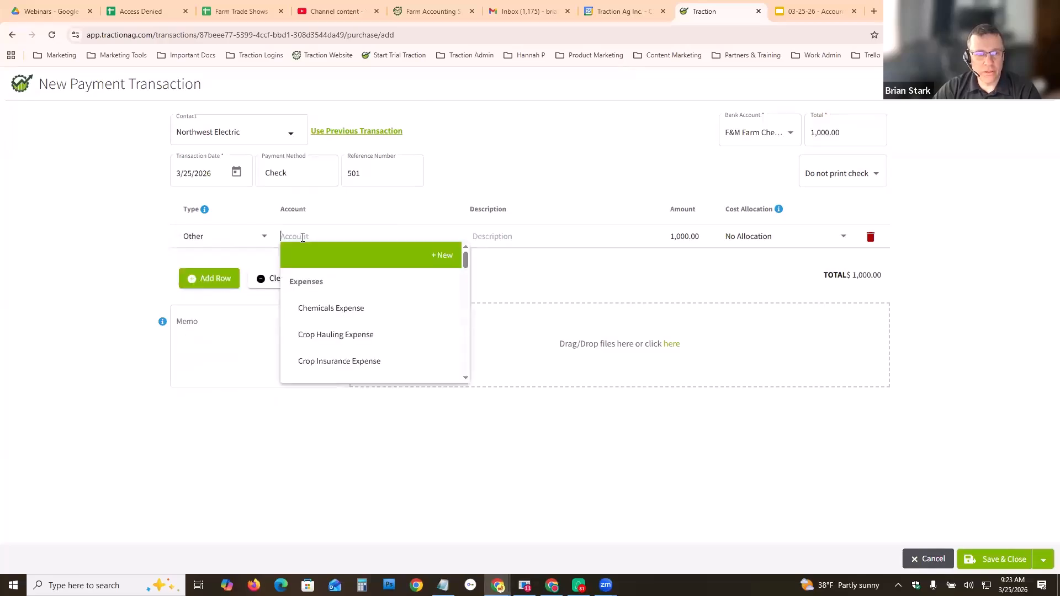
pyautogui.moveTo(471, 264); pyautogui.dragTo(471, 317)
pyautogui.scroll(-1, 471, 315)
pyautogui.scroll(1, 419, 309)
pyautogui.click(367, 305)
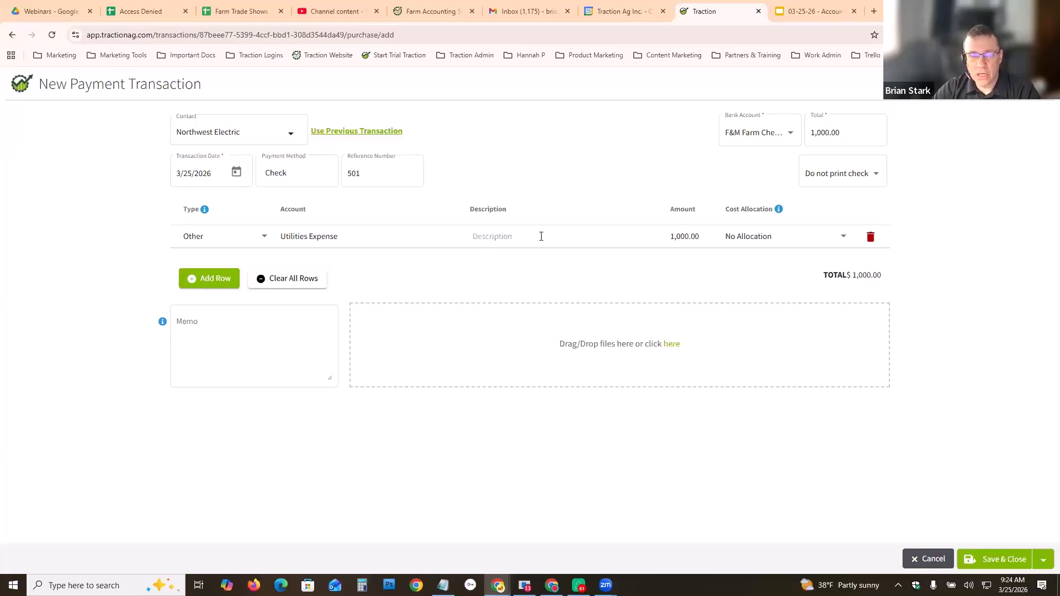
# - Set the Utilities Expense line amount to 750 and add a second row for the remainder
pyautogui.click(673, 238)
pyautogui.write('750')
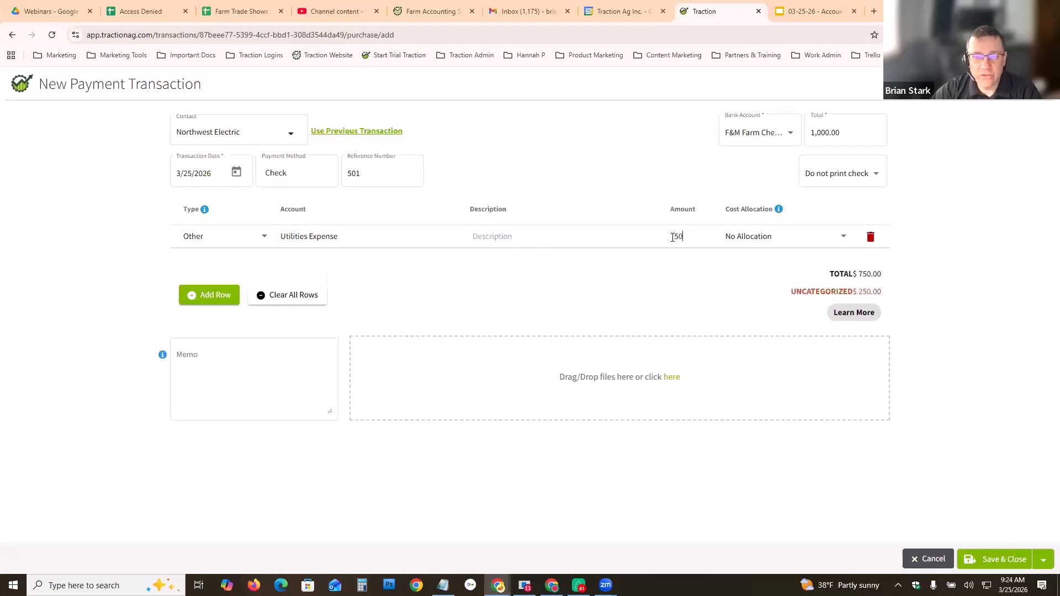
pyautogui.click(212, 298)
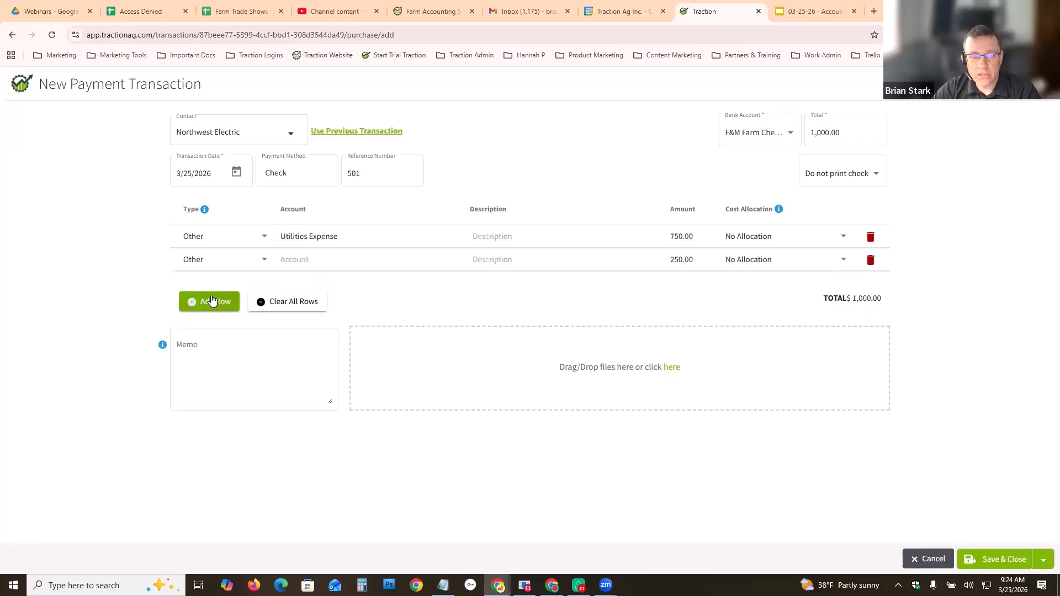
# - Set the second payment line's type to Family Living and create a new family living category named Home Utilities
pyautogui.click(264, 265)
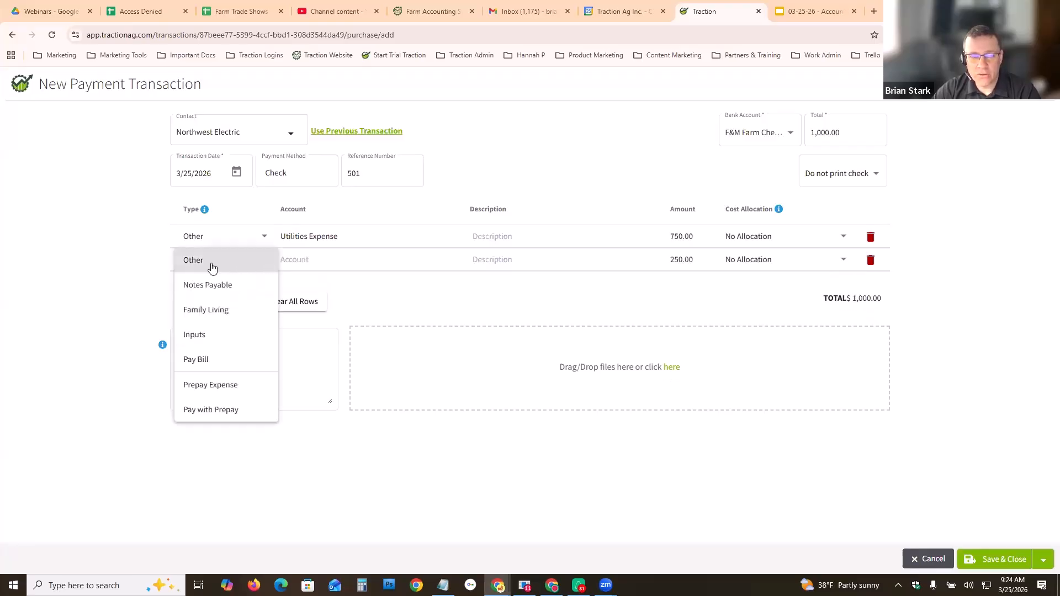
pyautogui.click(218, 312)
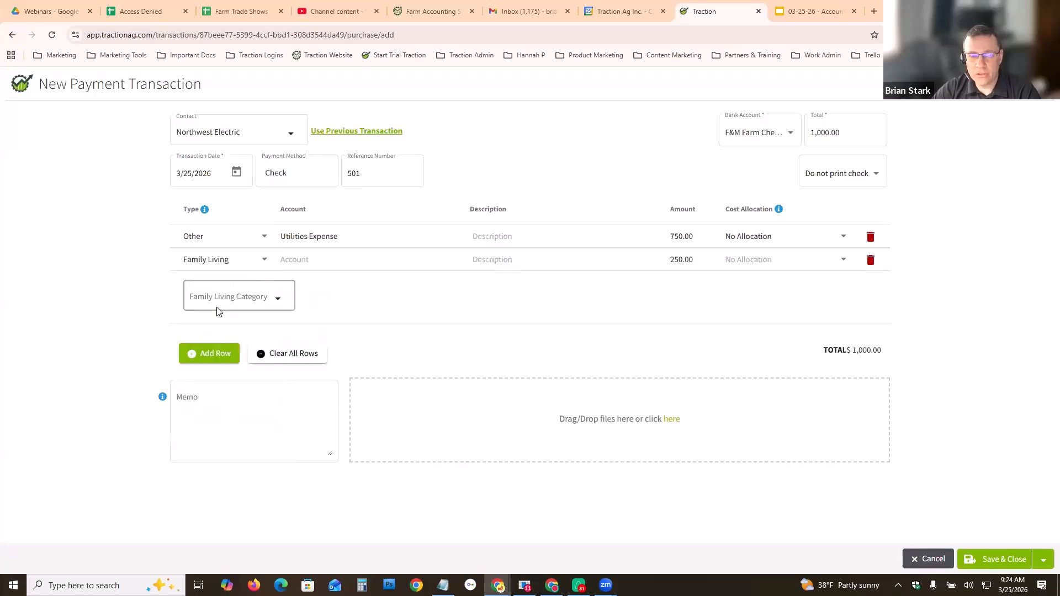
pyautogui.click(278, 301)
pyautogui.click(308, 313)
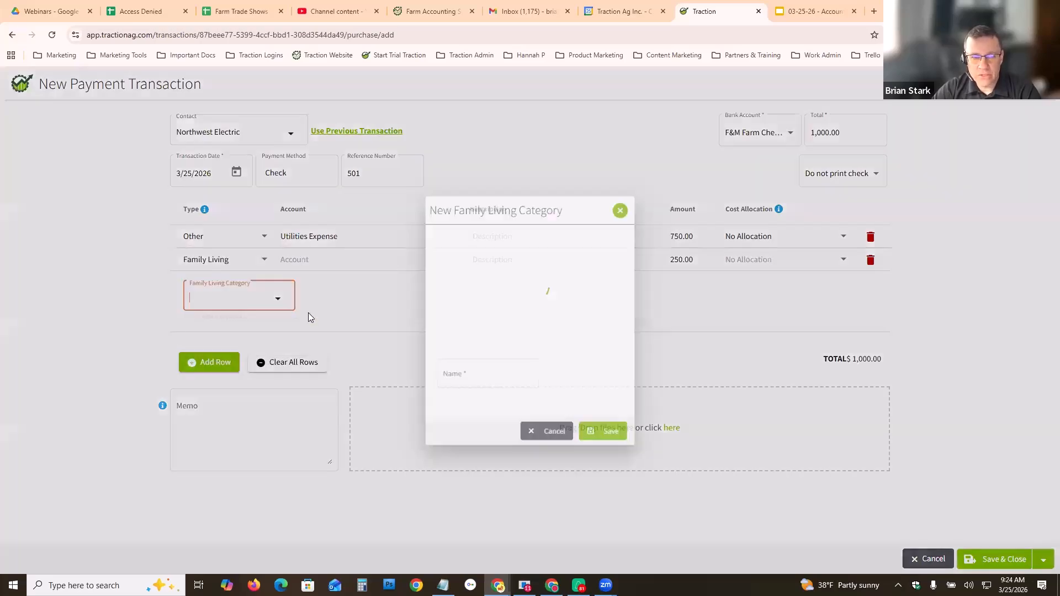
pyautogui.click(471, 342)
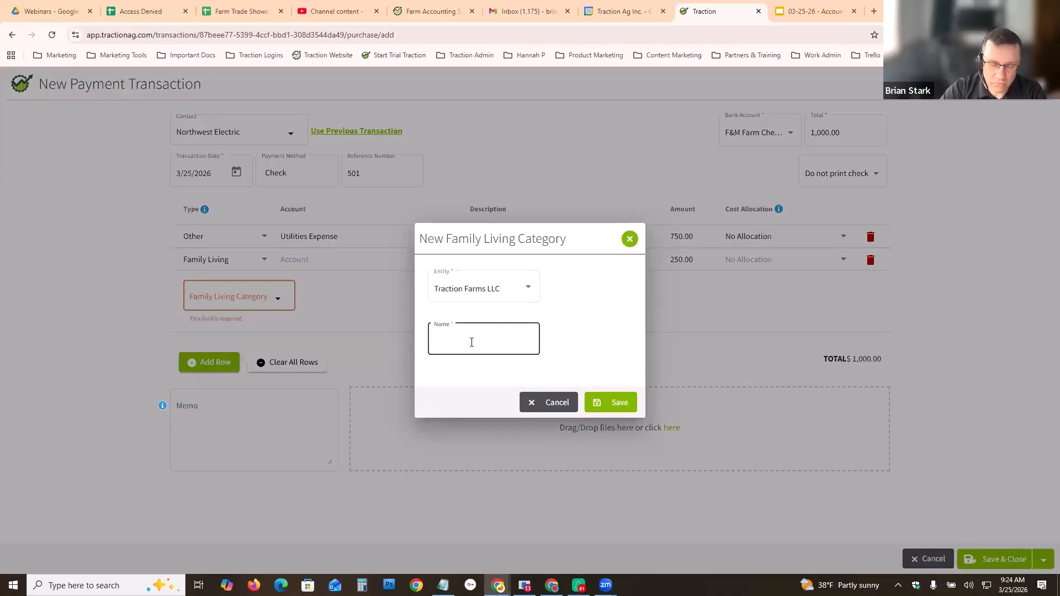
pyautogui.write('Home Util')
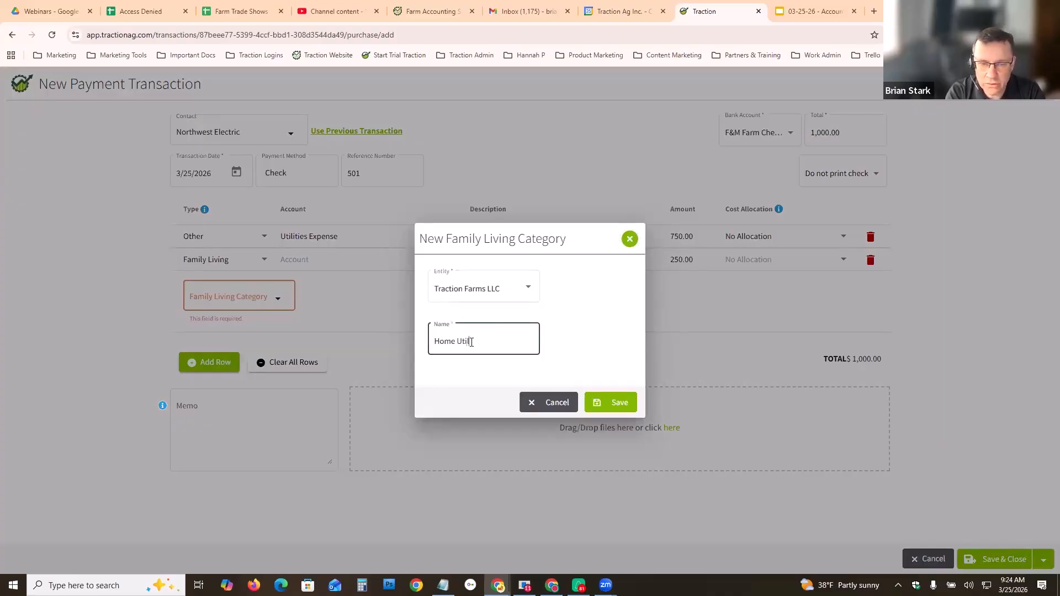
pyautogui.write('ities')
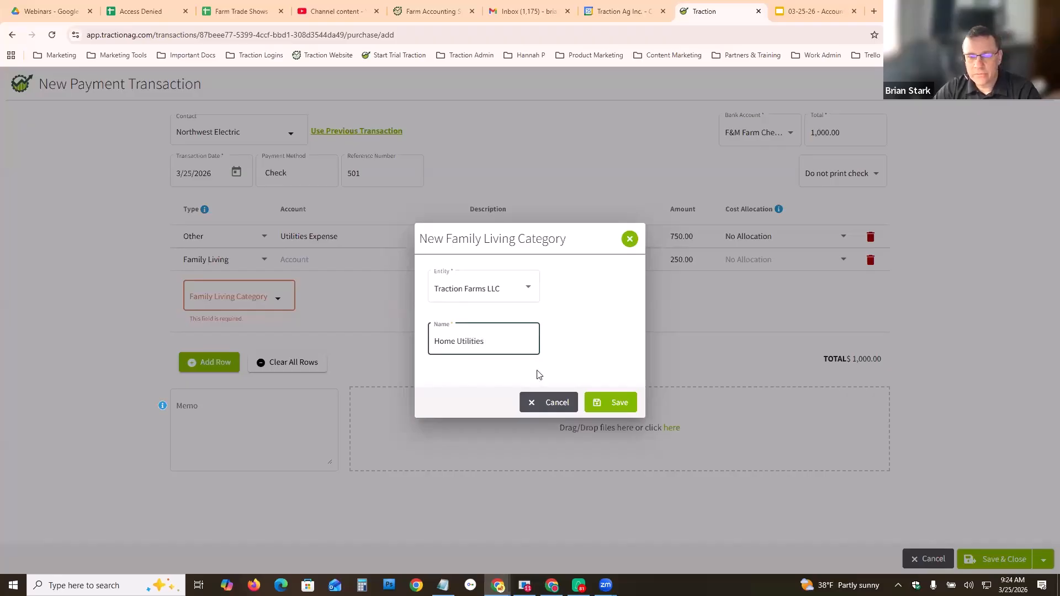
pyautogui.click(621, 405)
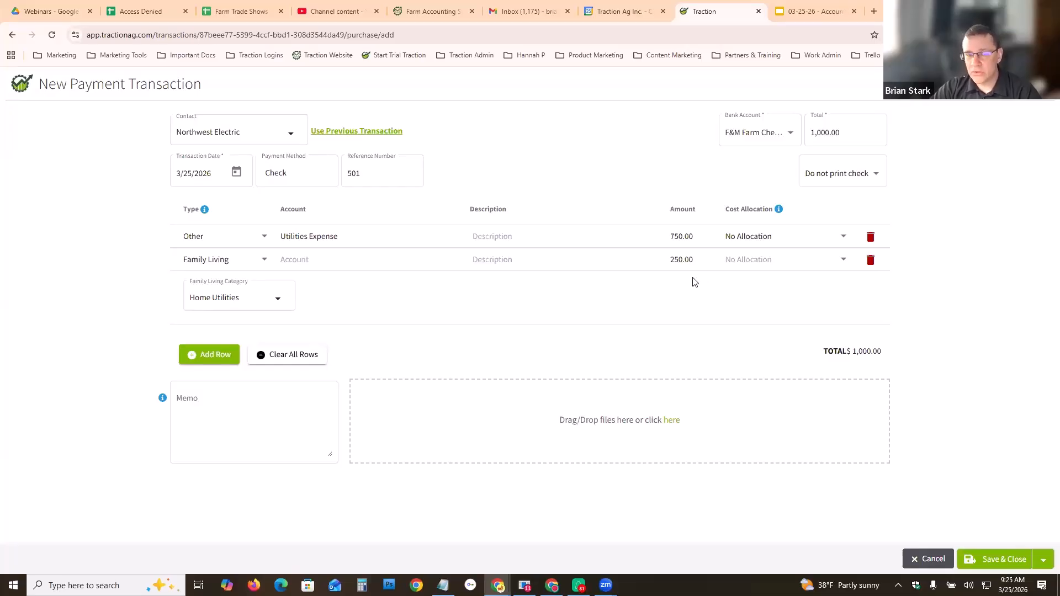
# - Enter the memo Utitilies bill for March
pyautogui.click(235, 411)
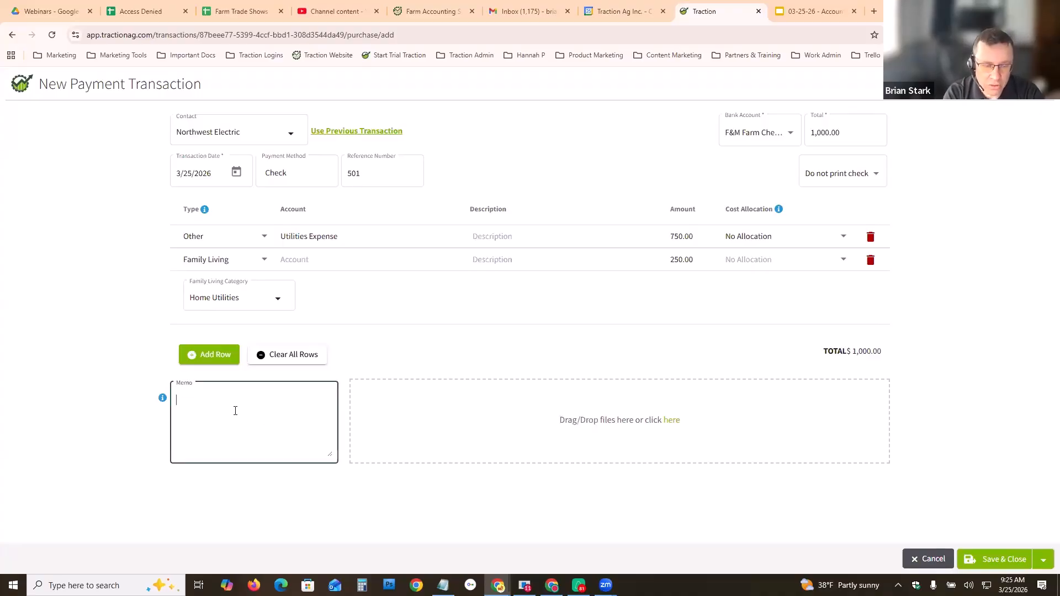
pyautogui.write('Utitil')
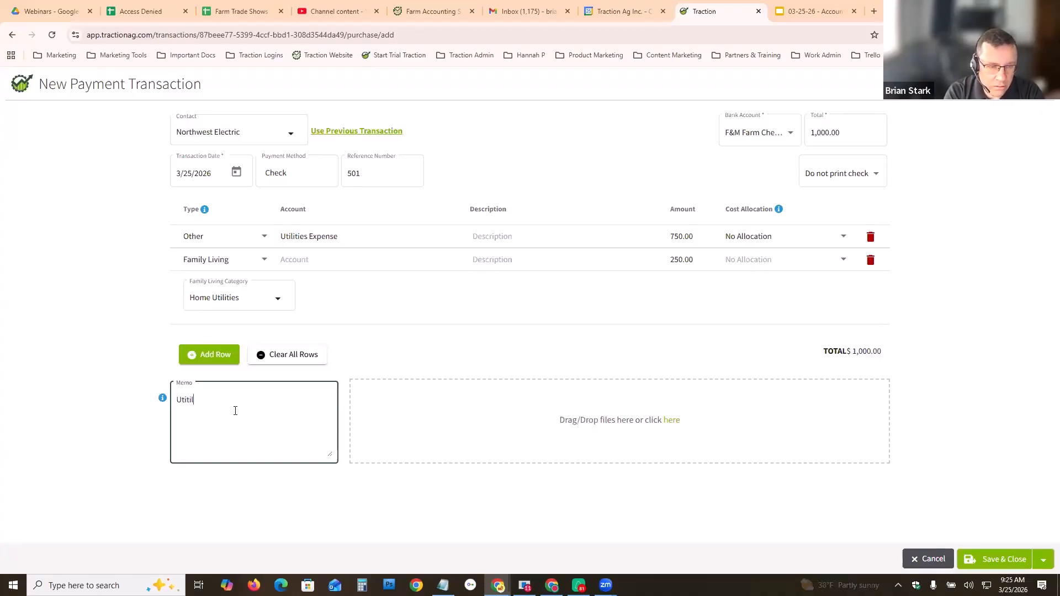
pyautogui.write('ies bill for ')
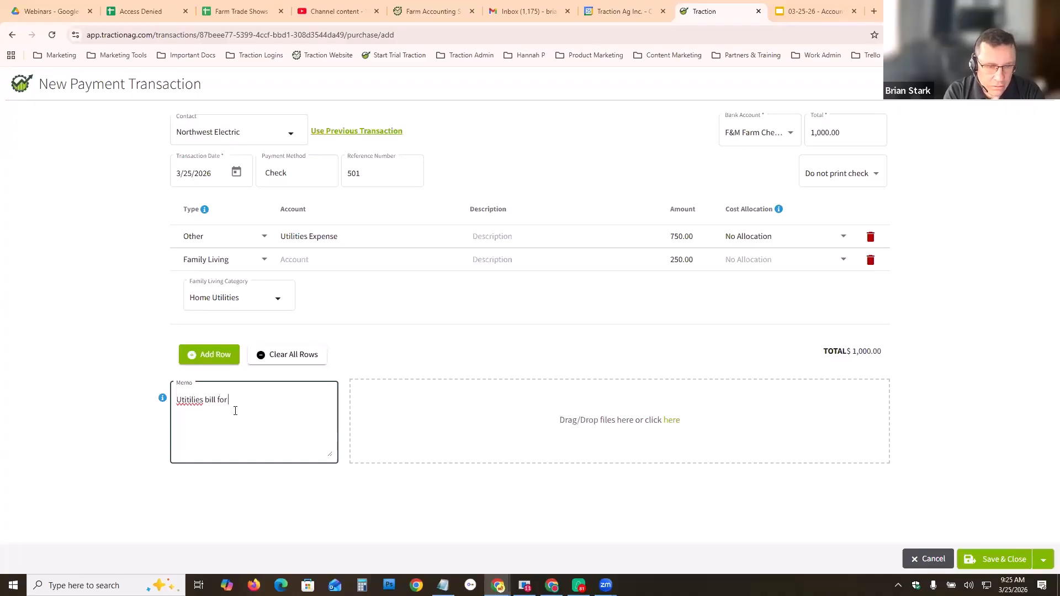
pyautogui.write('March')
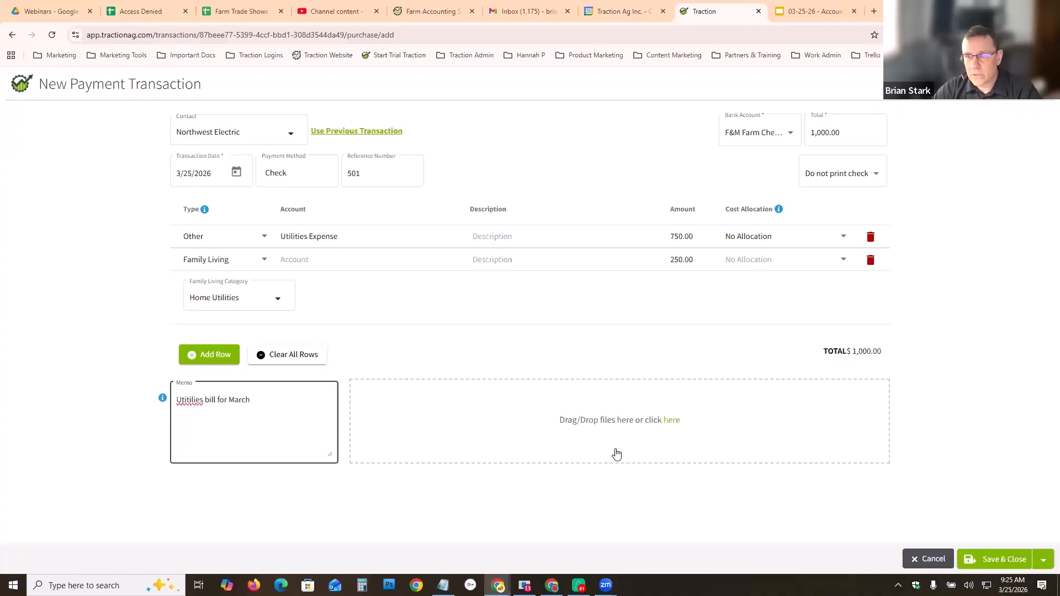
pyautogui.click(1003, 558)
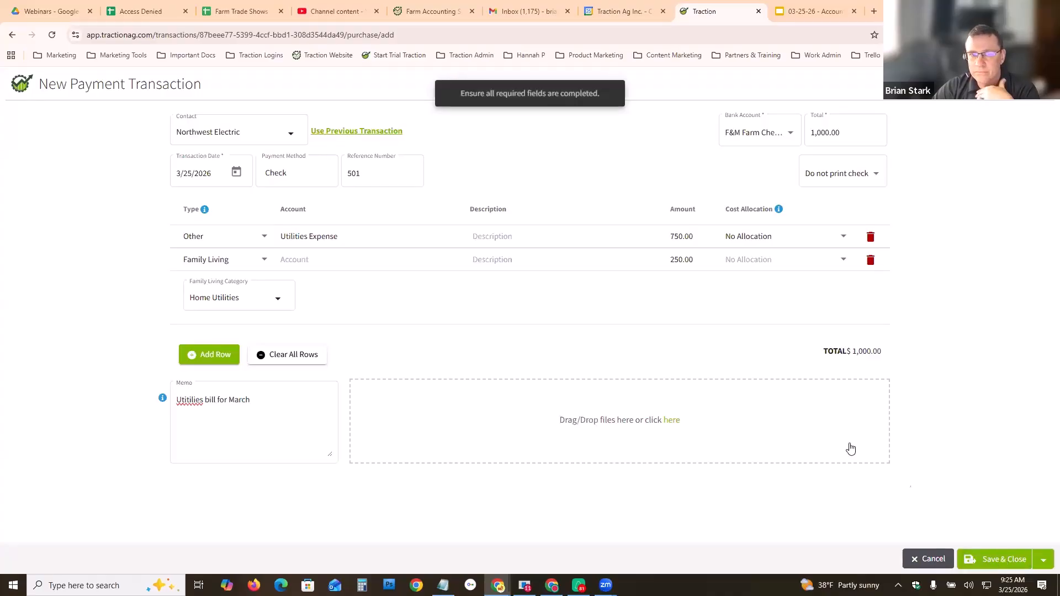
pyautogui.click(992, 559)
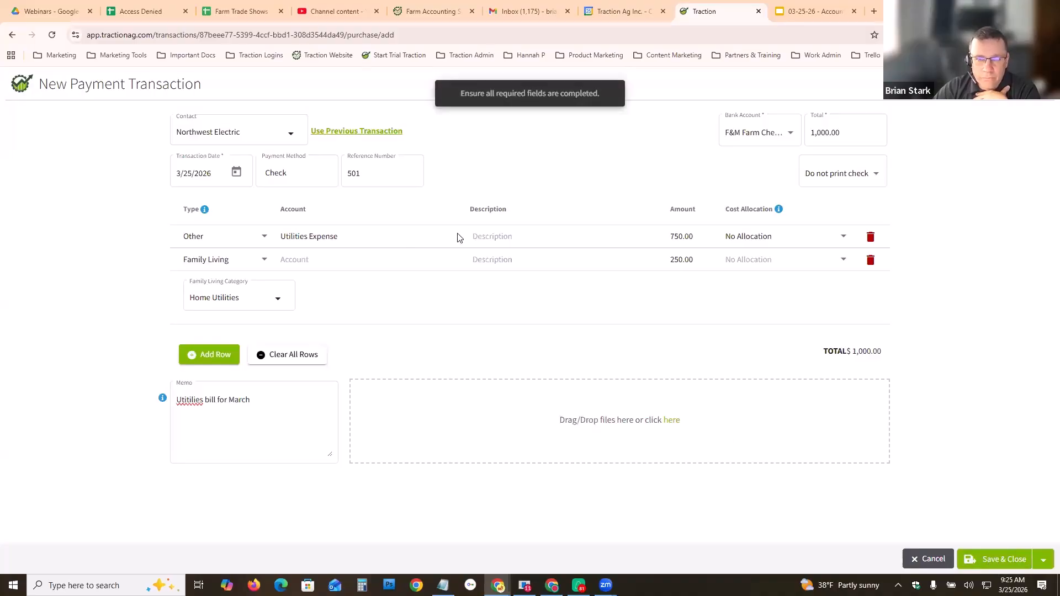
pyautogui.click(315, 260)
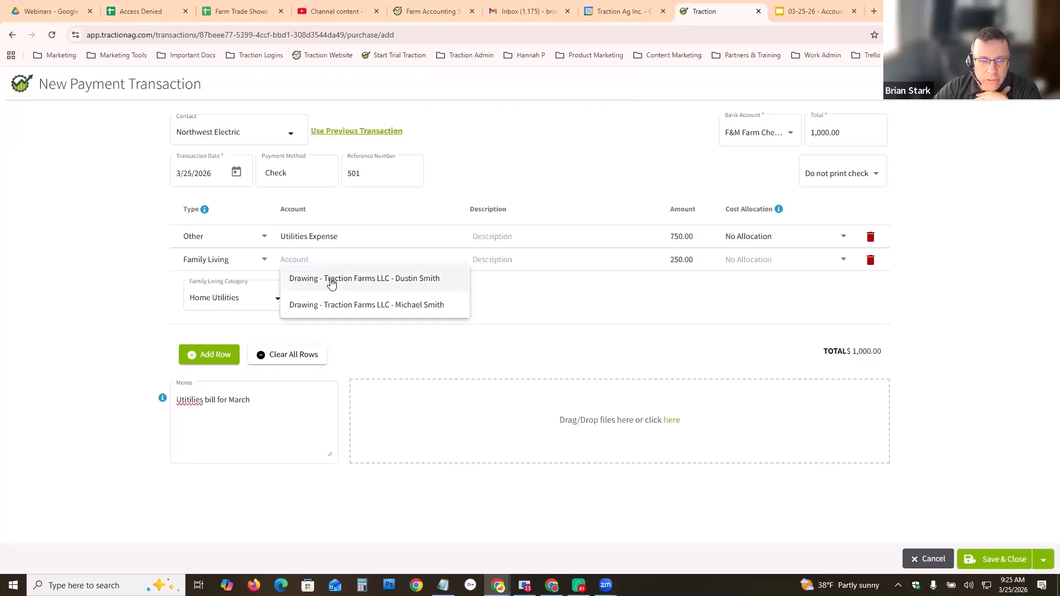
pyautogui.click(332, 282)
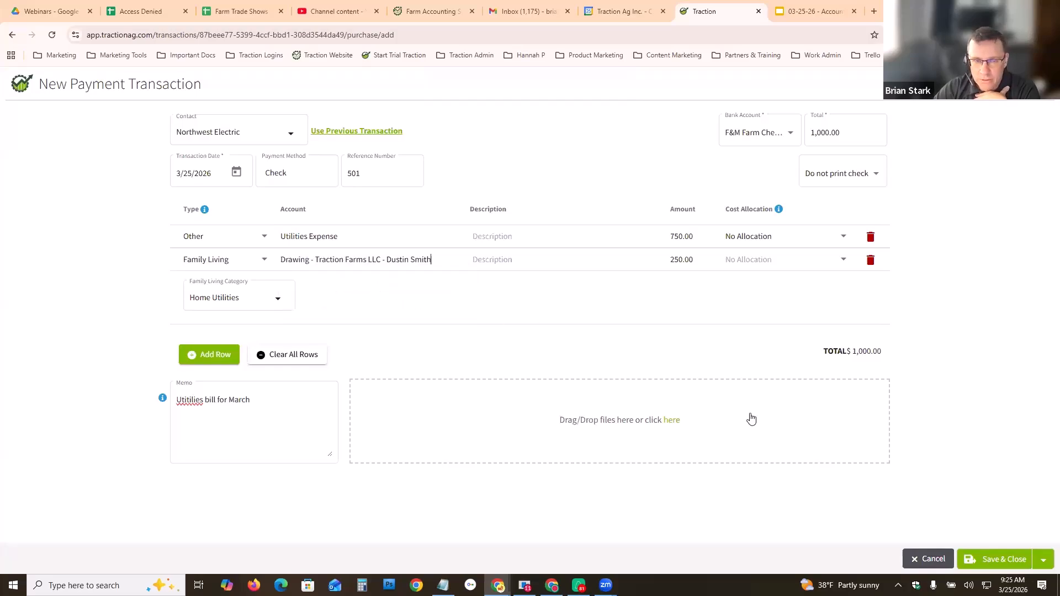
pyautogui.click(996, 557)
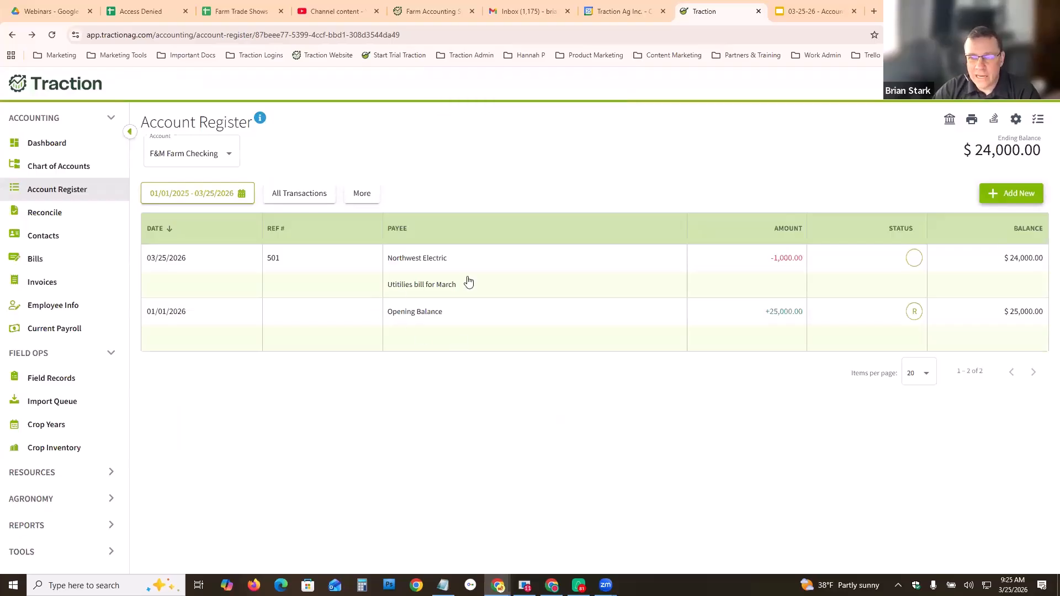
# - Start a new payment to Northwest Electric by copying its previous March utilities transaction
pyautogui.click(1003, 197)
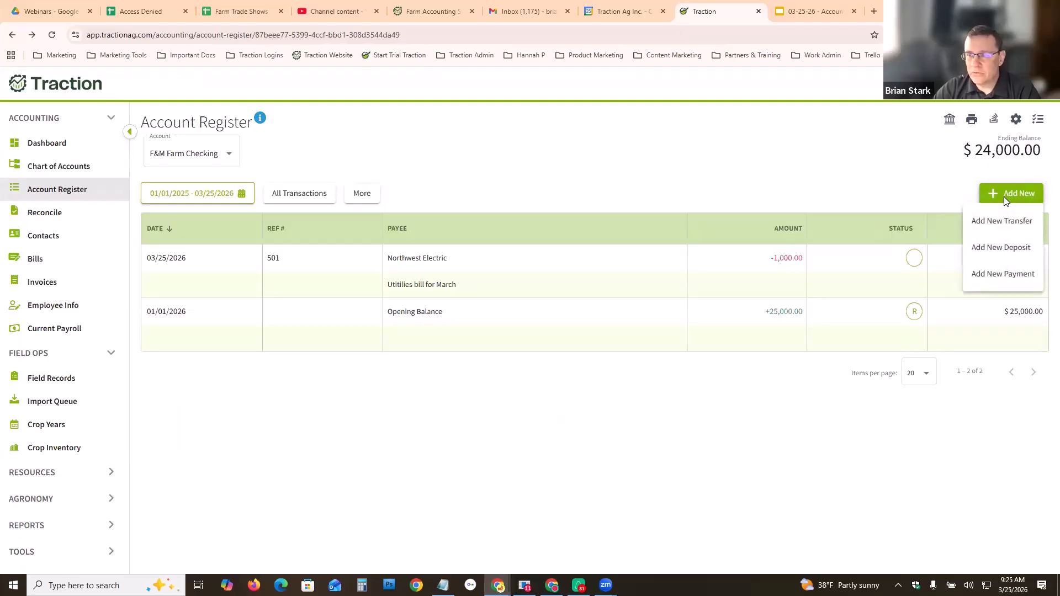
pyautogui.click(1001, 275)
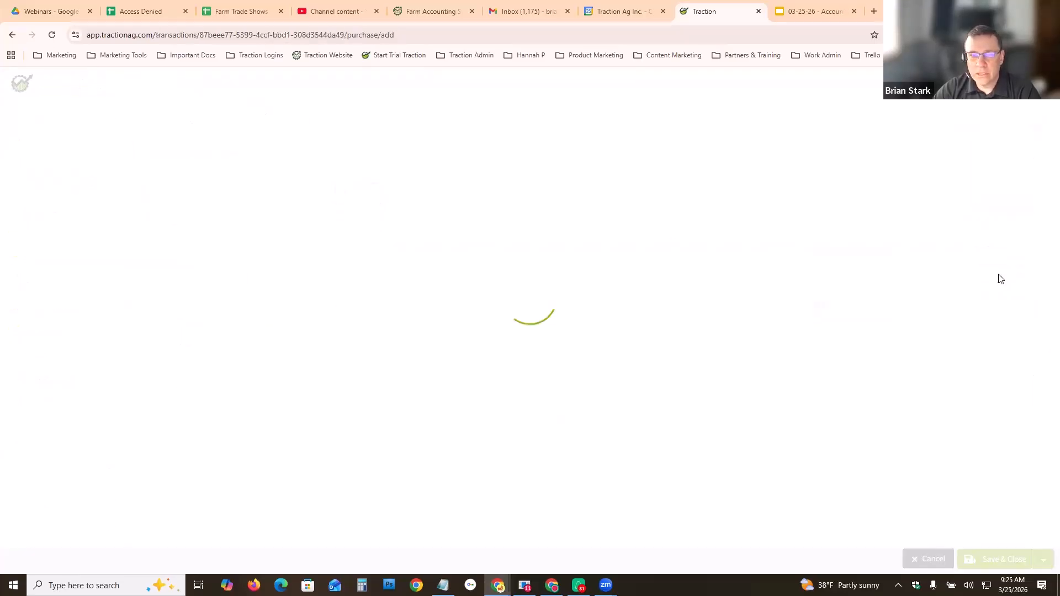
pyautogui.click(289, 136)
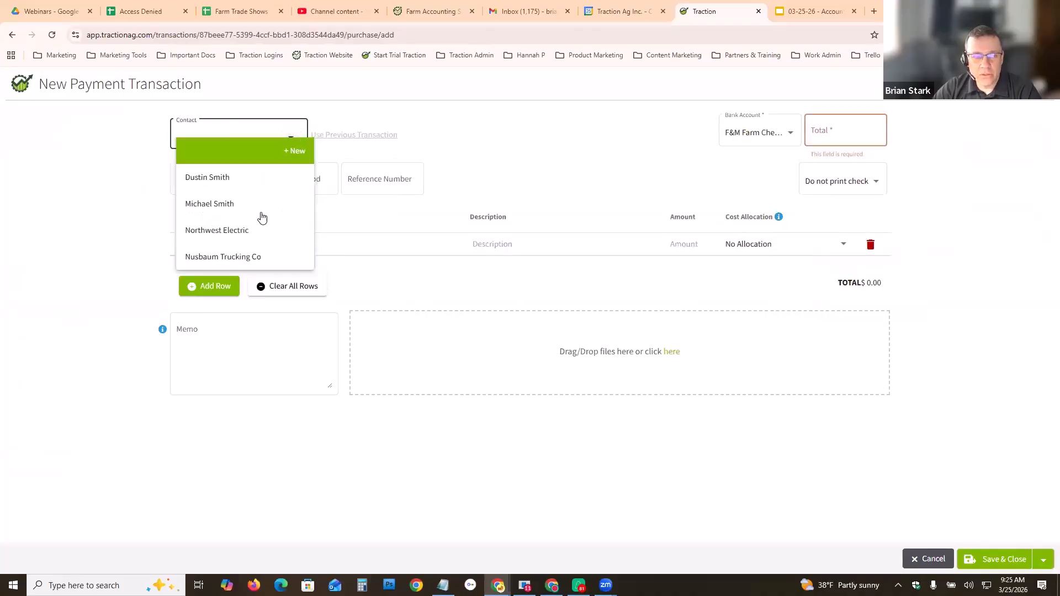
pyautogui.click(223, 233)
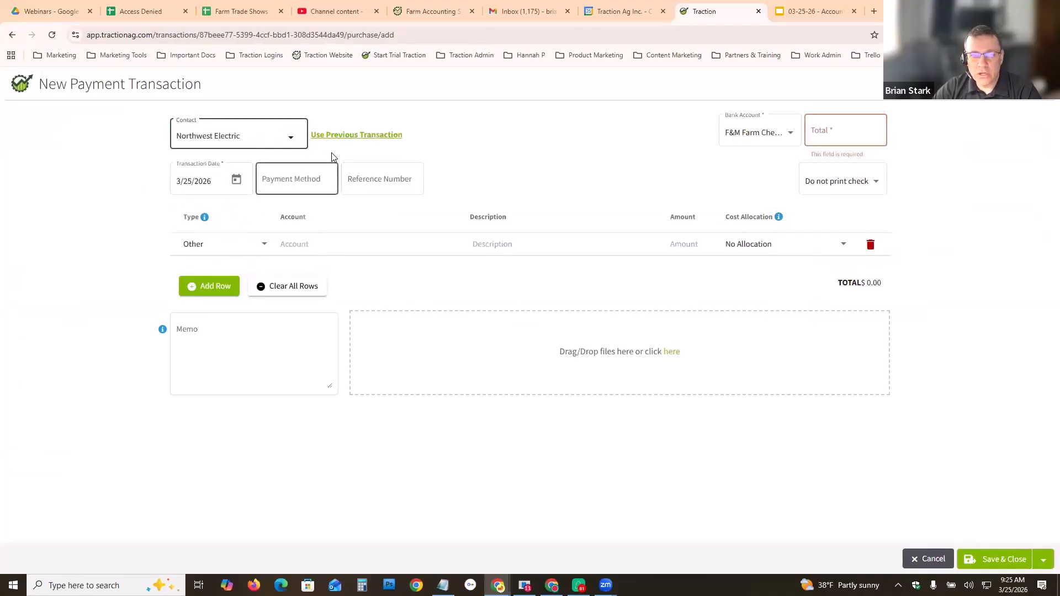
pyautogui.click(360, 137)
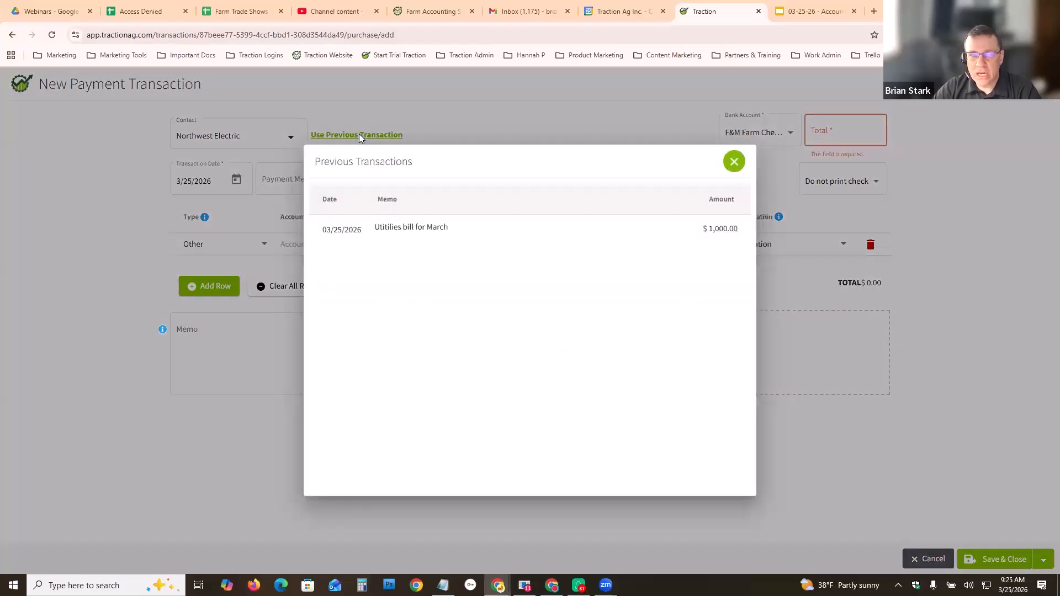
pyautogui.click(420, 230)
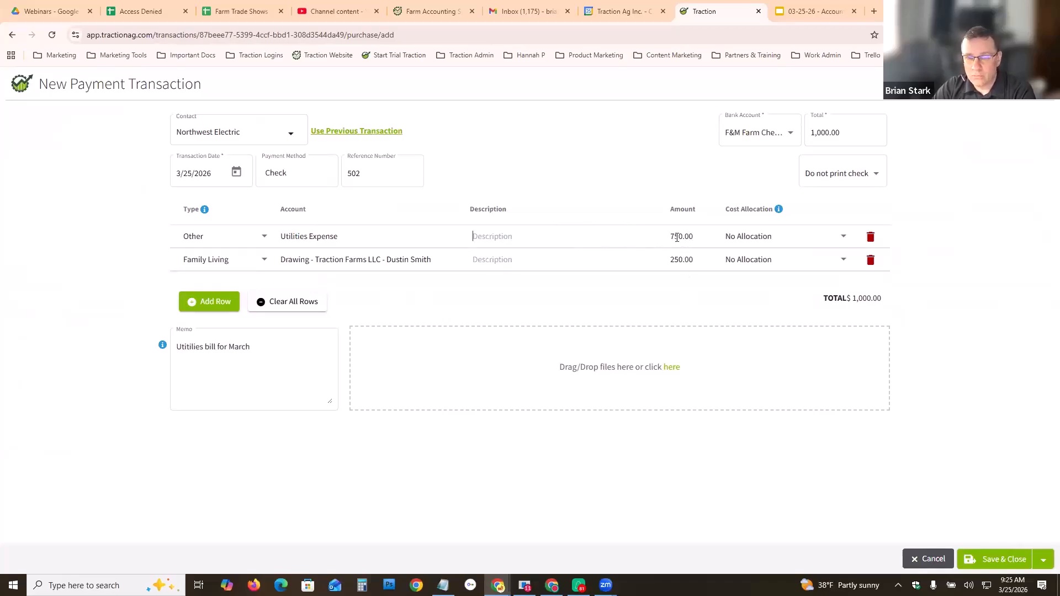
# - Set the family living line amount to 100 and the Utilities Expense line amount to 900
pyautogui.click(681, 258)
pyautogui.write('100')
pyautogui.click(682, 236)
pyautogui.write('900')
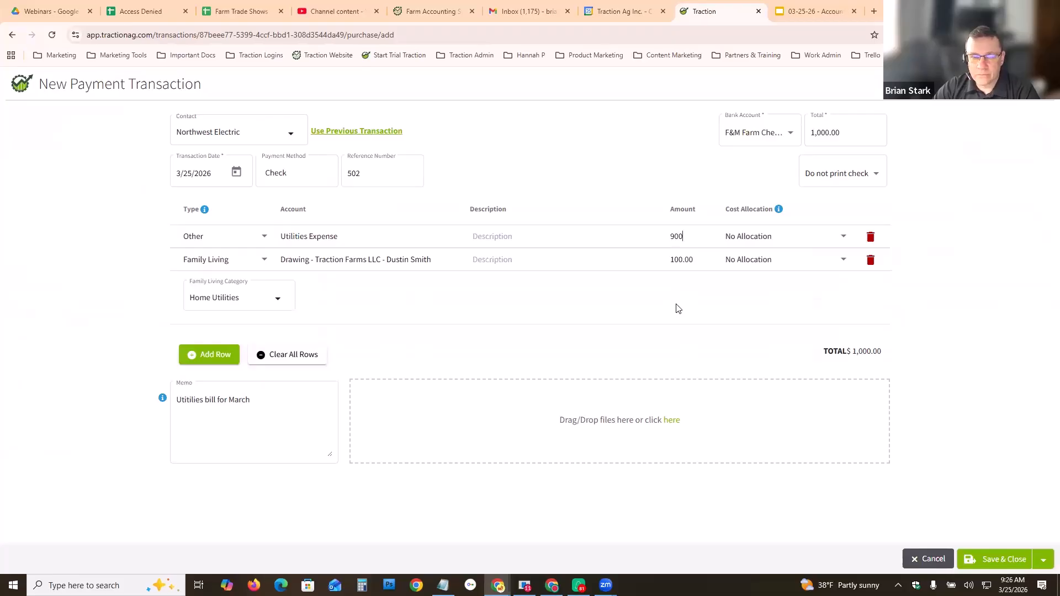
# - Change the memo's month to April and save the payment
pyautogui.click(235, 402)
pyautogui.doubleClick(234, 402)
pyautogui.write('April')
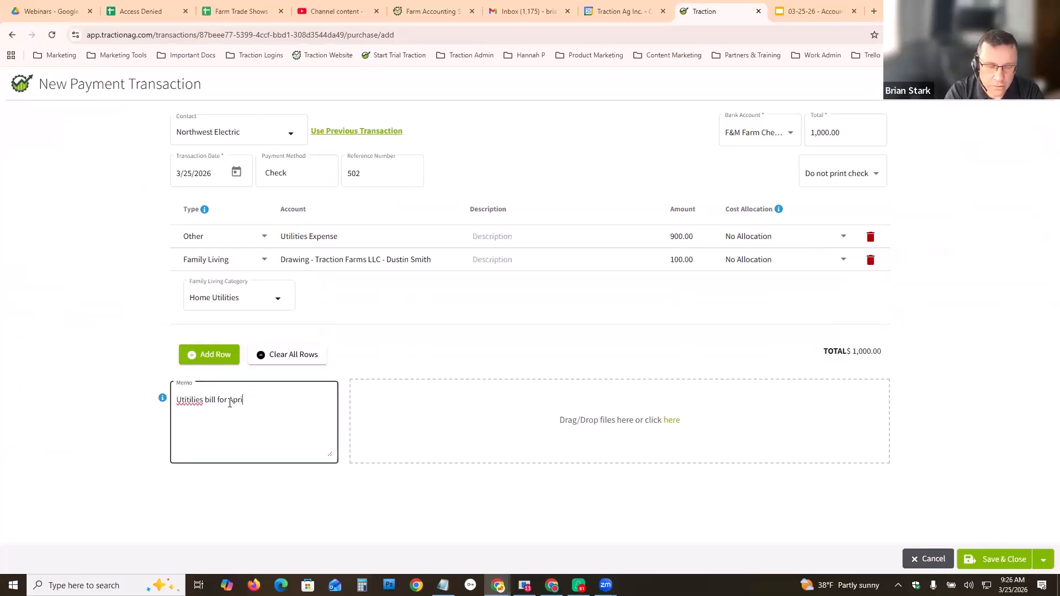
pyautogui.click(997, 559)
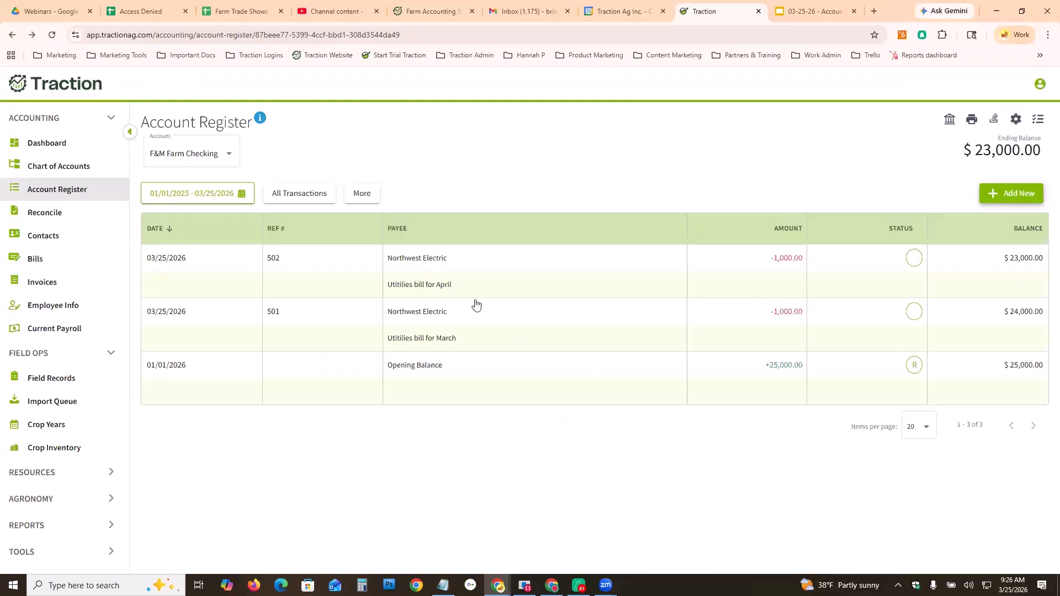
# - Open the April payment, give its Utilities Expense line the description farm use, and save it
pyautogui.click(470, 285)
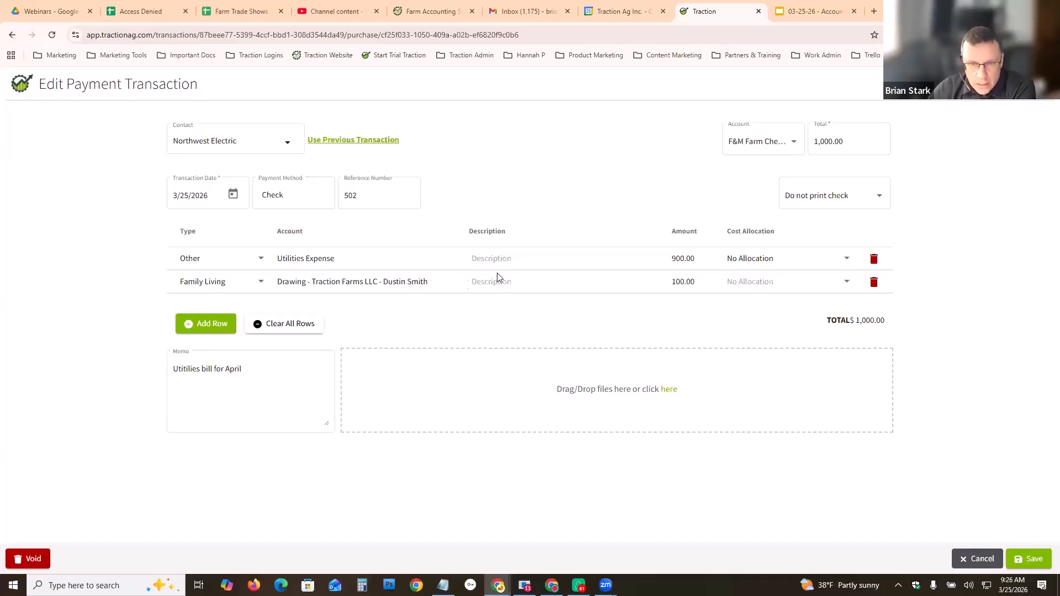
pyautogui.click(505, 259)
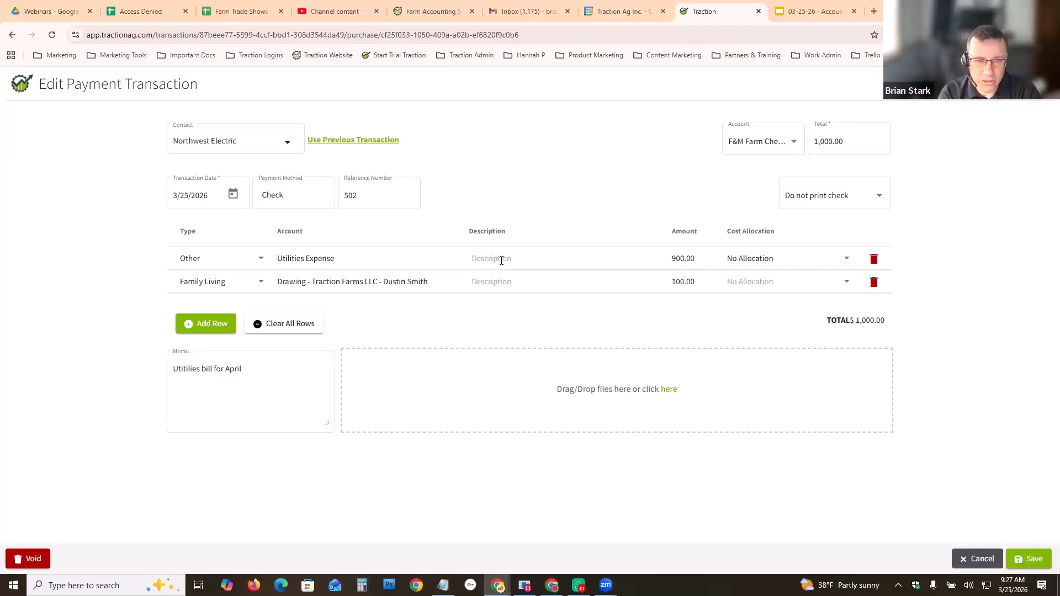
pyautogui.write('farm use')
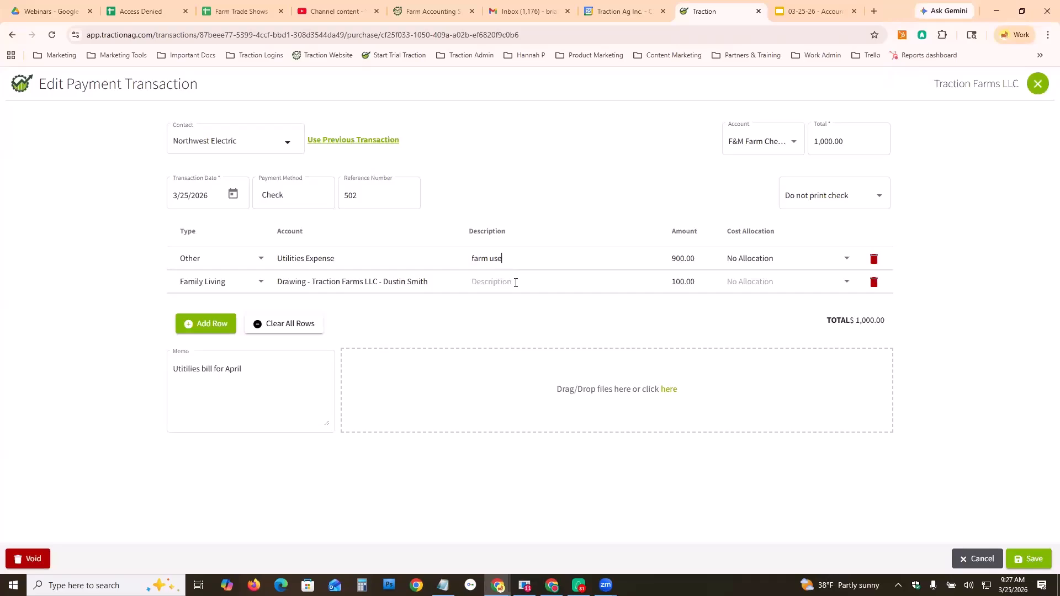
pyautogui.click(204, 382)
pyautogui.moveTo(260, 367); pyautogui.dragTo(159, 372)
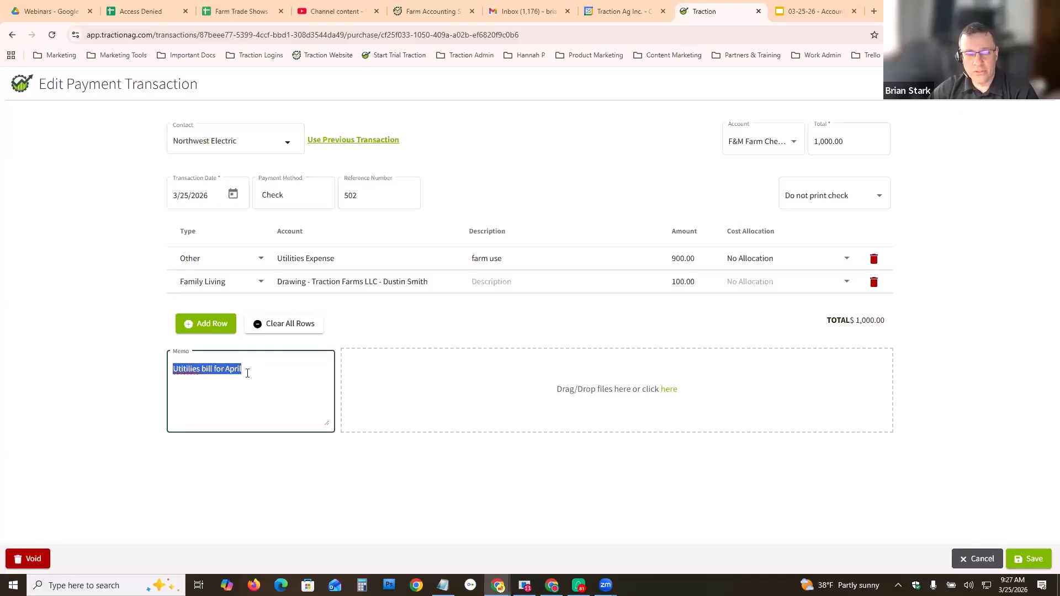
pyautogui.click(1027, 558)
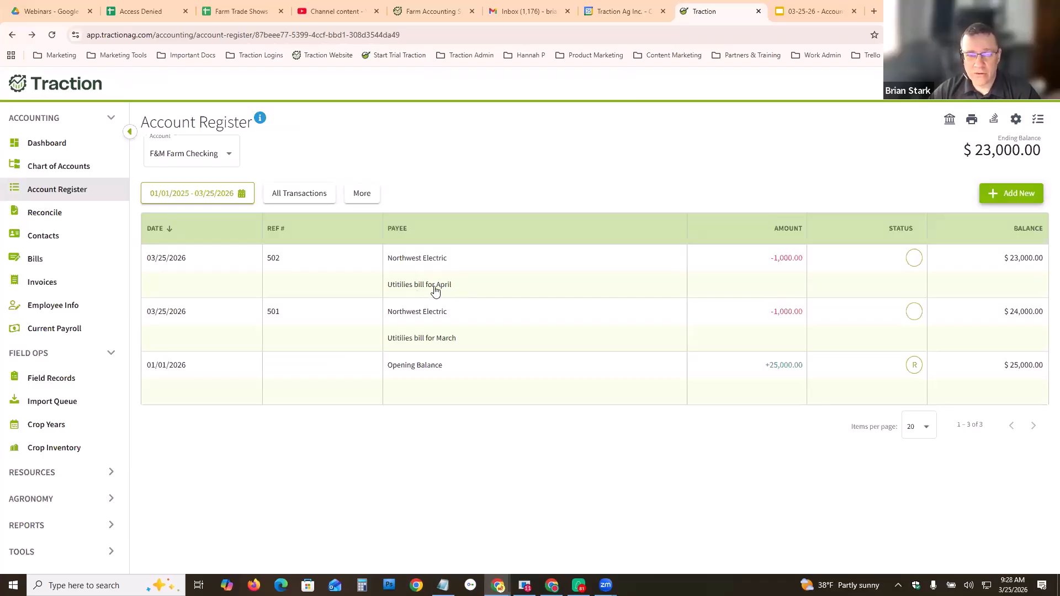
# - Reopen the April payment to review its memo, then close it without saving
pyautogui.click(446, 283)
pyautogui.click(258, 370)
pyautogui.tripleClick(174, 375)
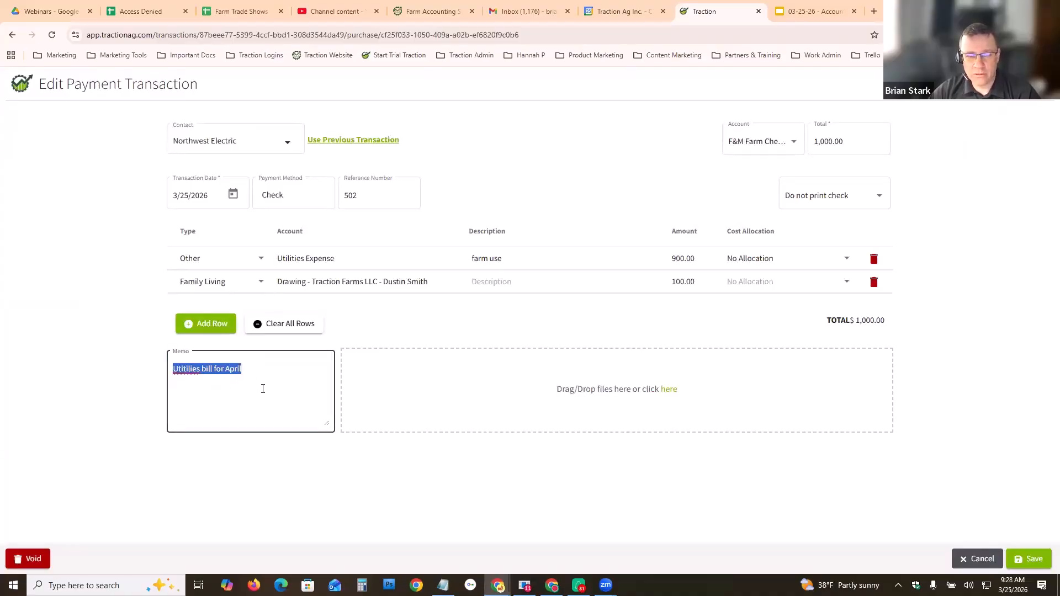
pyautogui.click(980, 560)
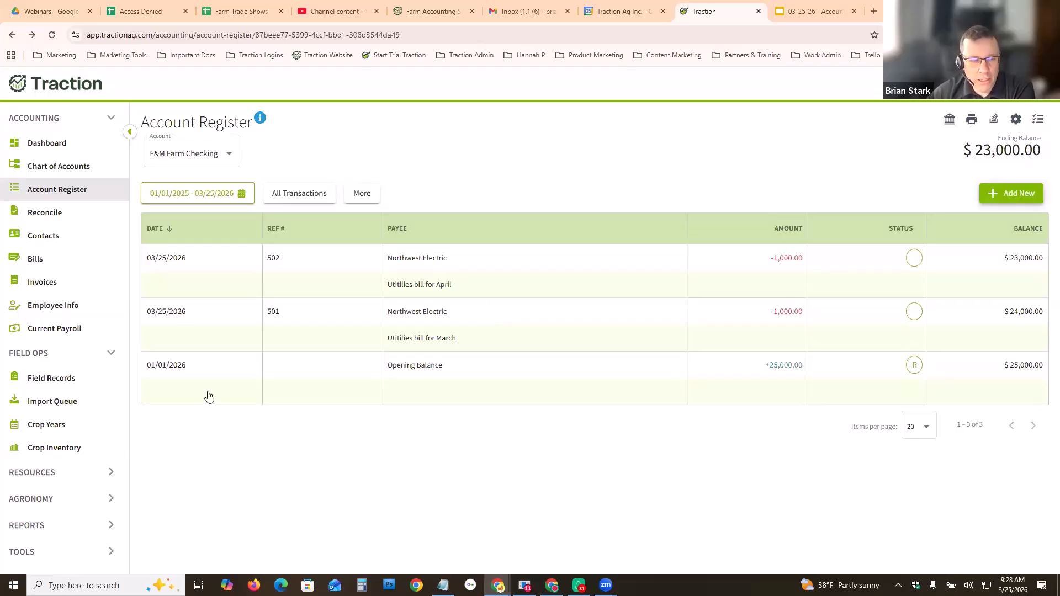
# - Open the Integrations page and expand the Resources section of the navigation
pyautogui.click(113, 556)
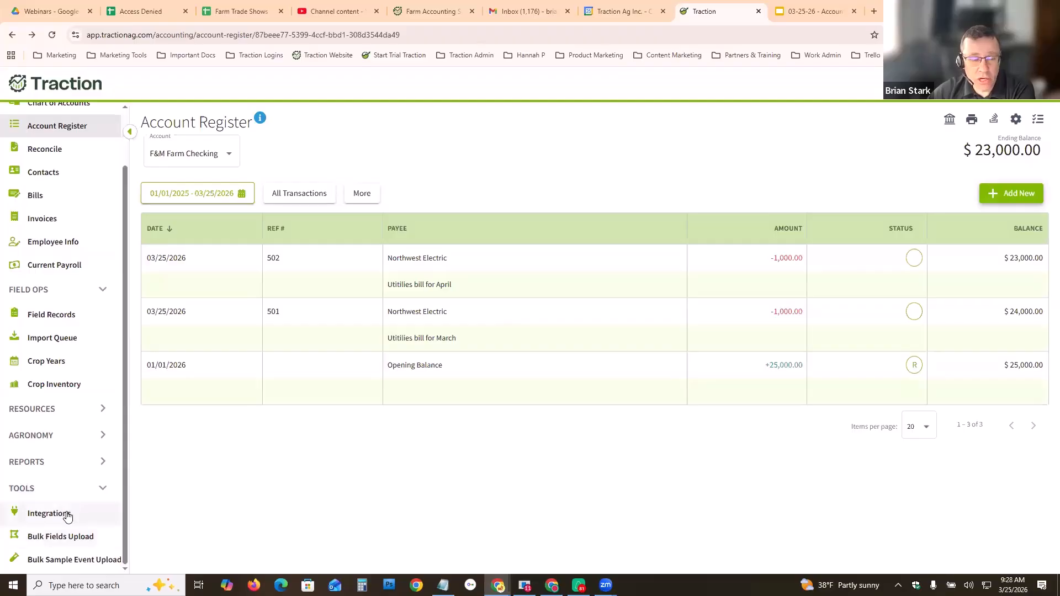
pyautogui.click(59, 514)
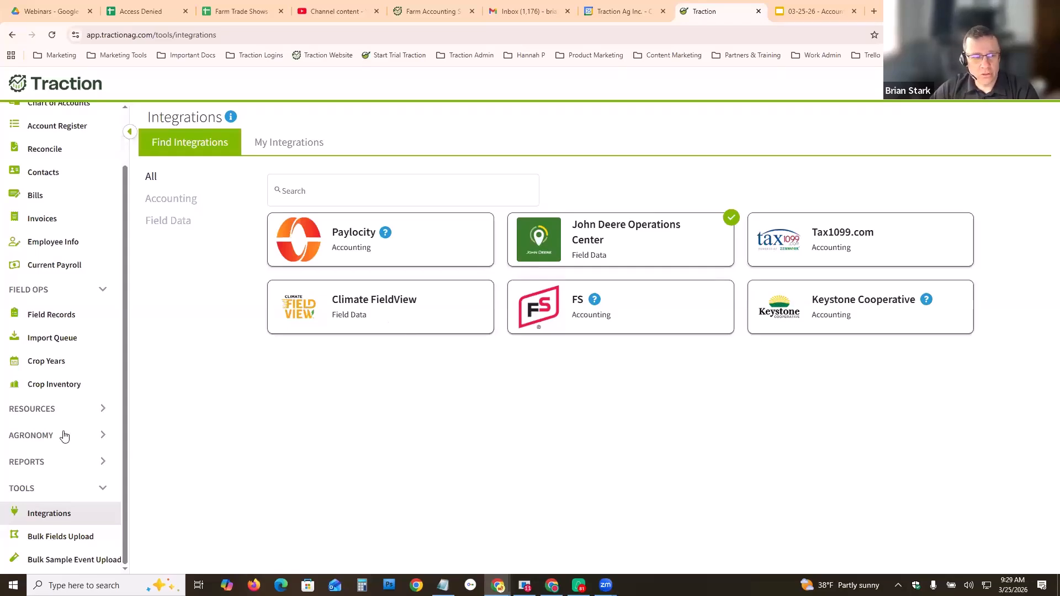
pyautogui.click(105, 414)
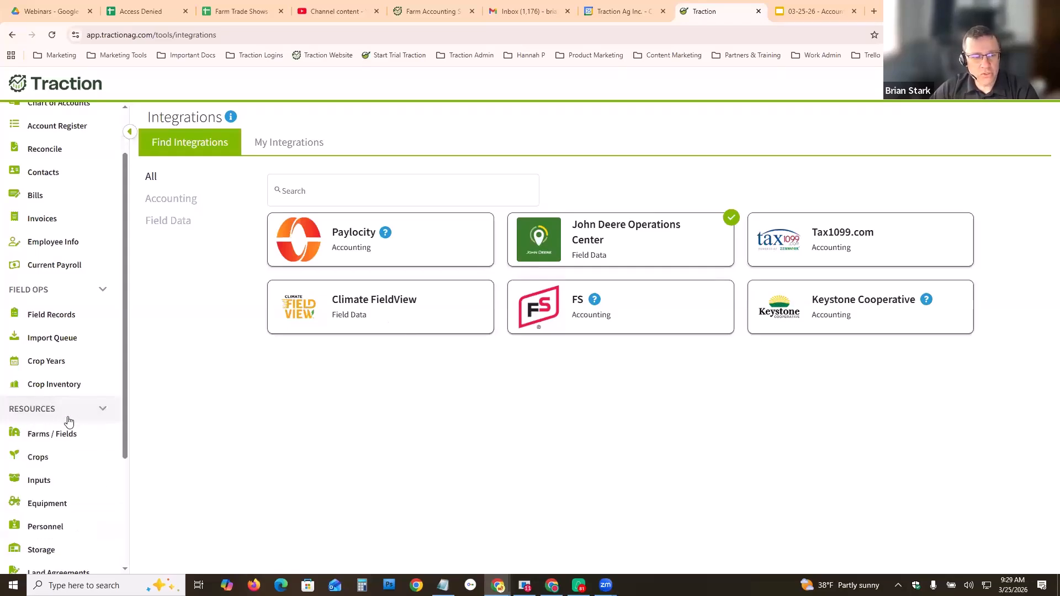
# - Open Farms / Fields and expand Huntington Farms LLC and its Home Farm to view the fields
pyautogui.click(53, 422)
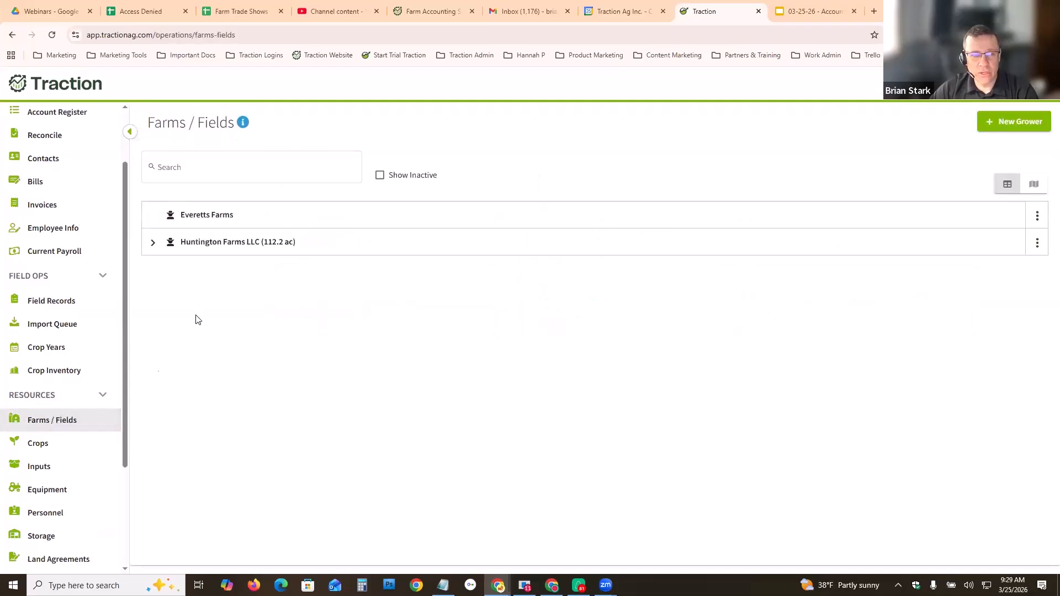
pyautogui.click(152, 243)
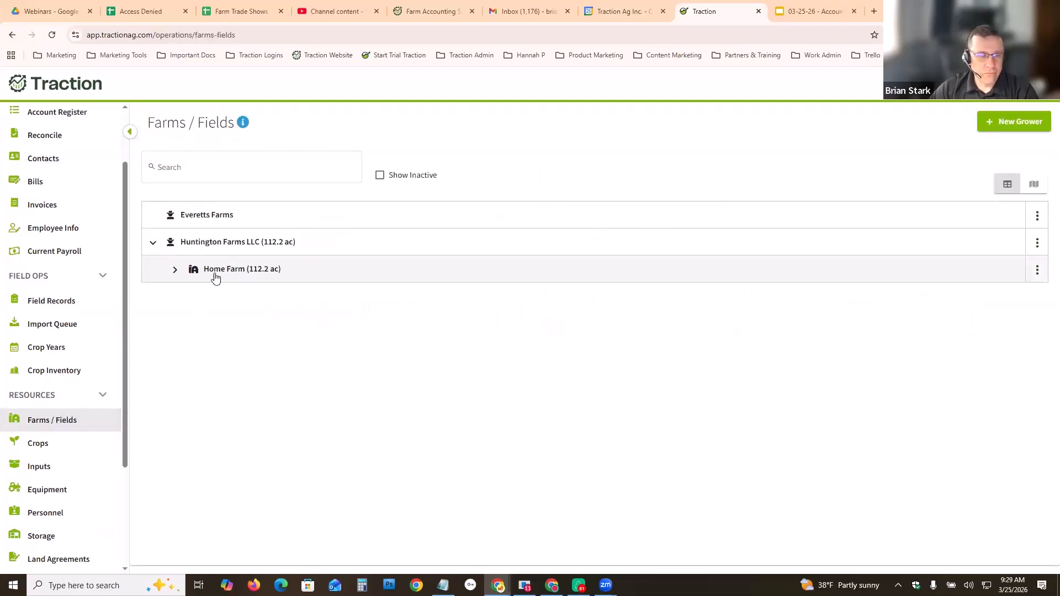
pyautogui.click(175, 270)
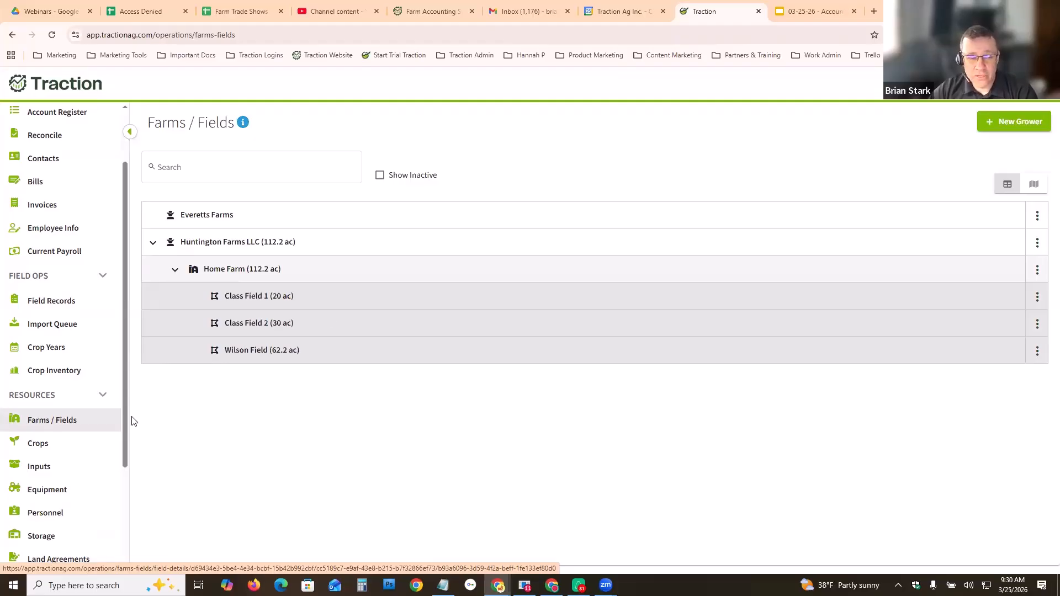
# - Return to the Integrations page and scroll the navigation back up to the Accounting section
pyautogui.scroll(-1, 125, 463)
pyautogui.scroll(-3, 128, 502)
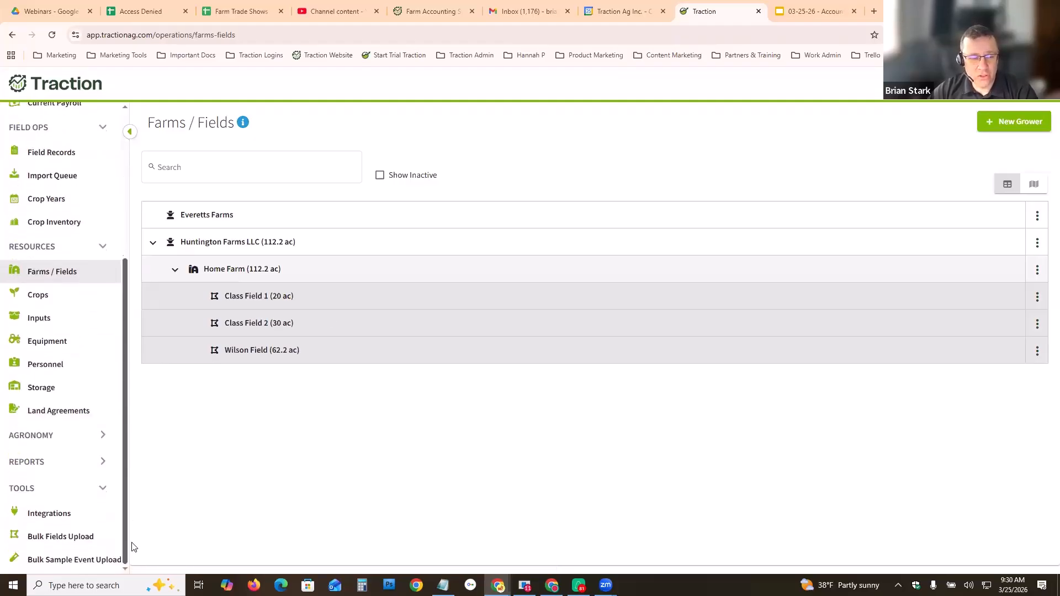
pyautogui.click(59, 517)
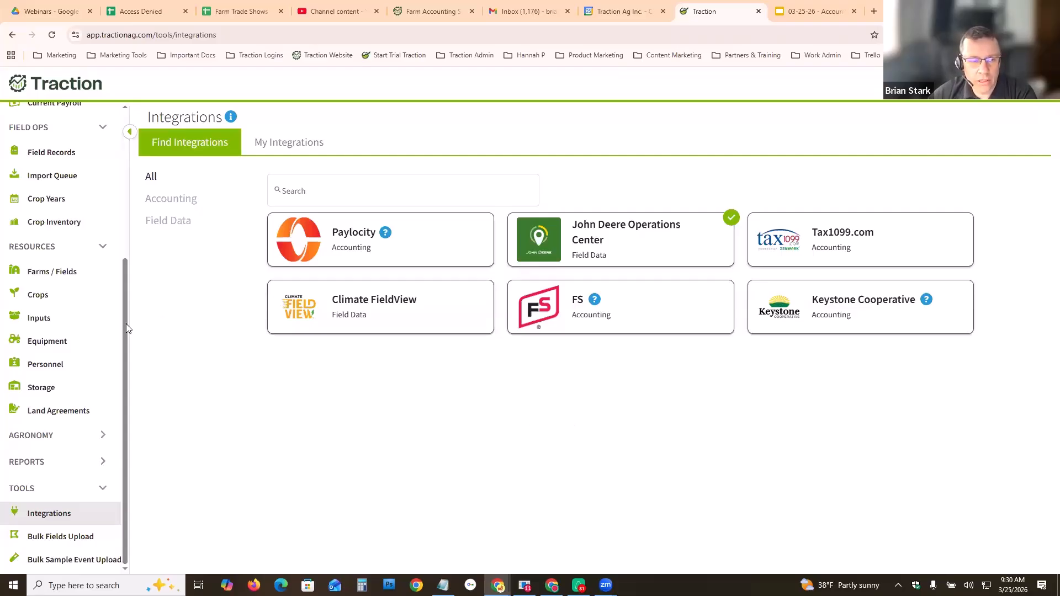
pyautogui.moveTo(125, 306); pyautogui.dragTo(132, 164)
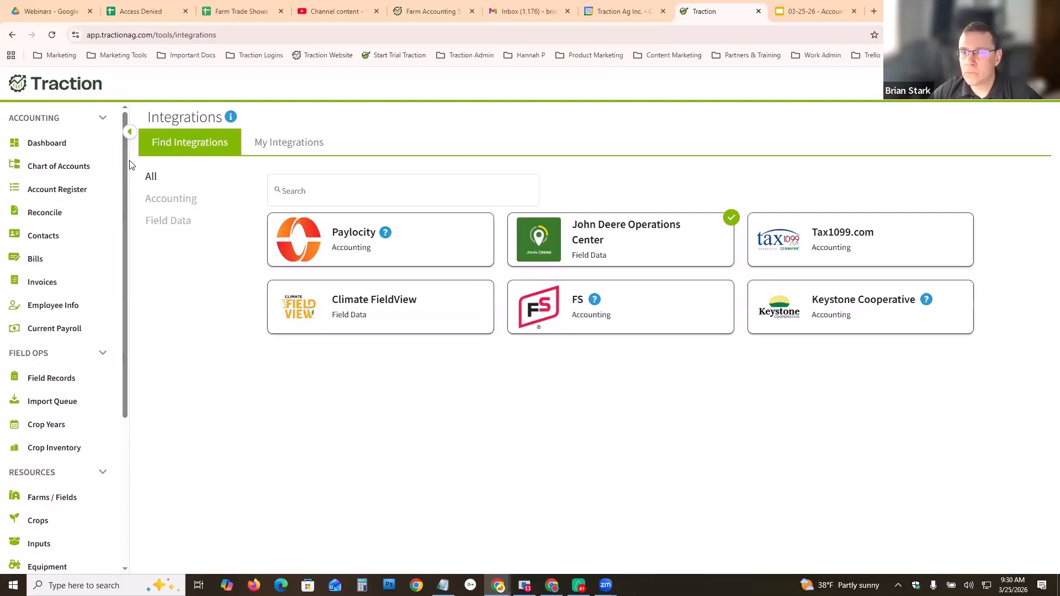
# - Switch to the 03-25-26 - Accounting 101 presentation, start the slideshow, and advance to the Questions slide
pyautogui.click(802, 13)
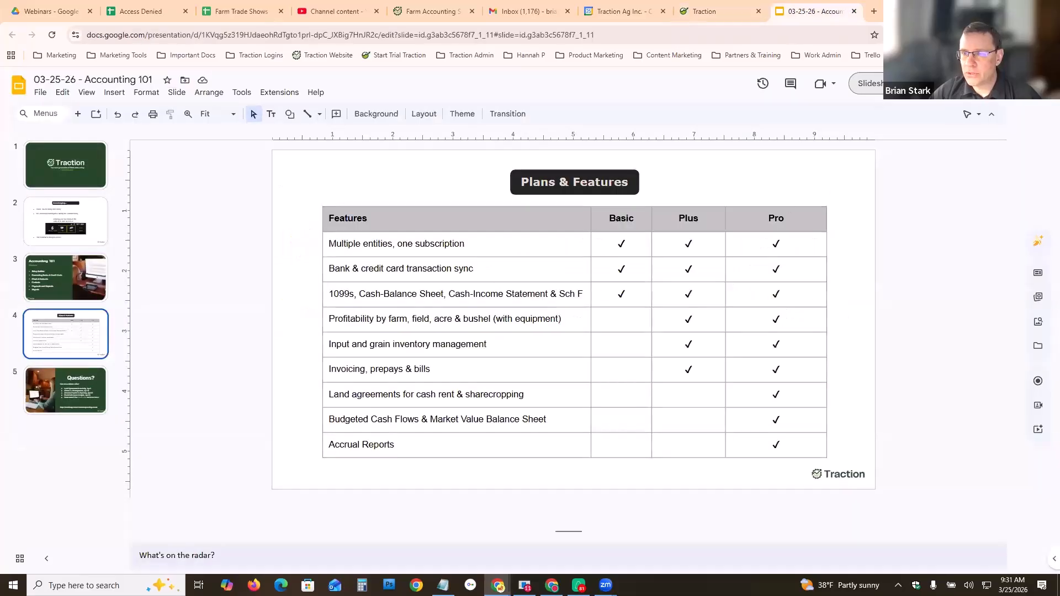
pyautogui.click(877, 84)
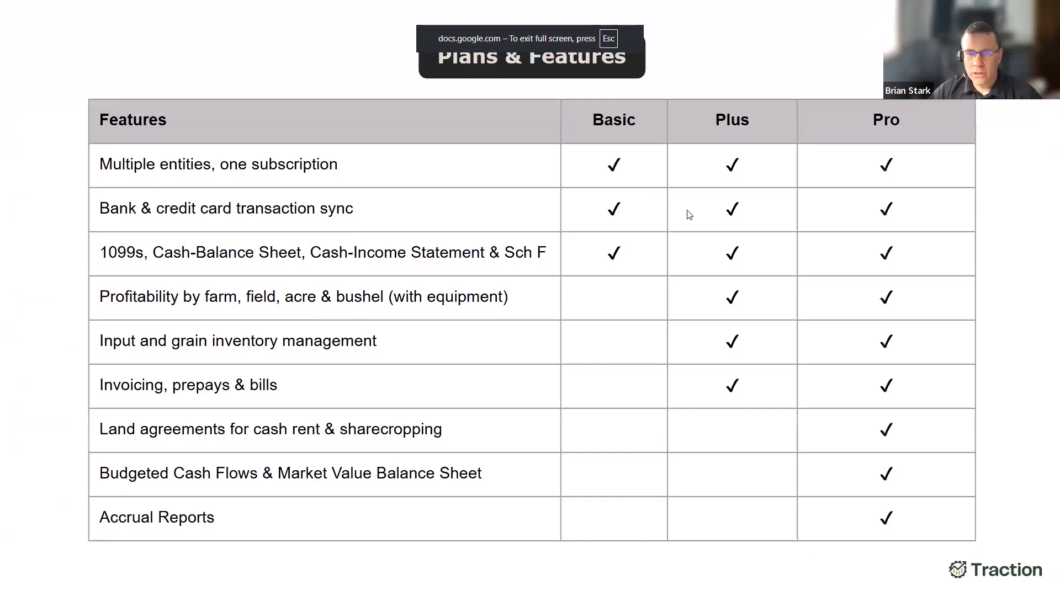
pyautogui.press('Right')
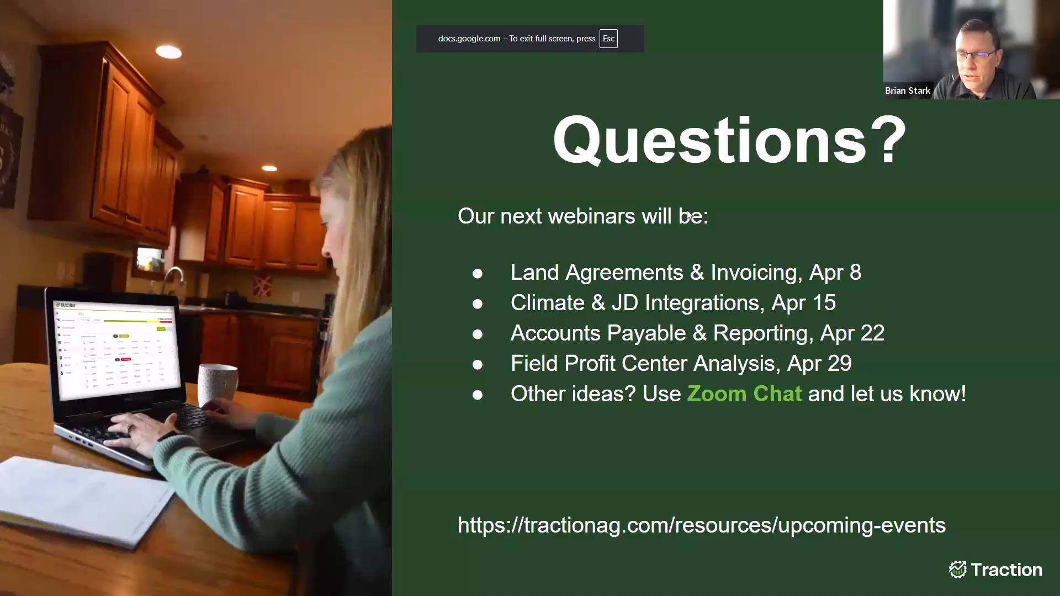